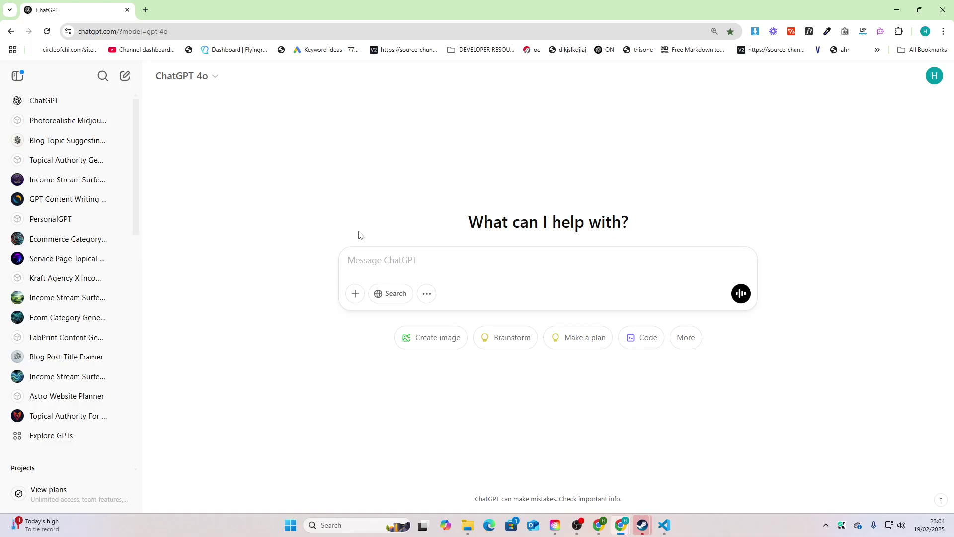
Open the Topical Authority For SEO GPT Generator, clear its message box, and open its title options
left_click(68, 415)
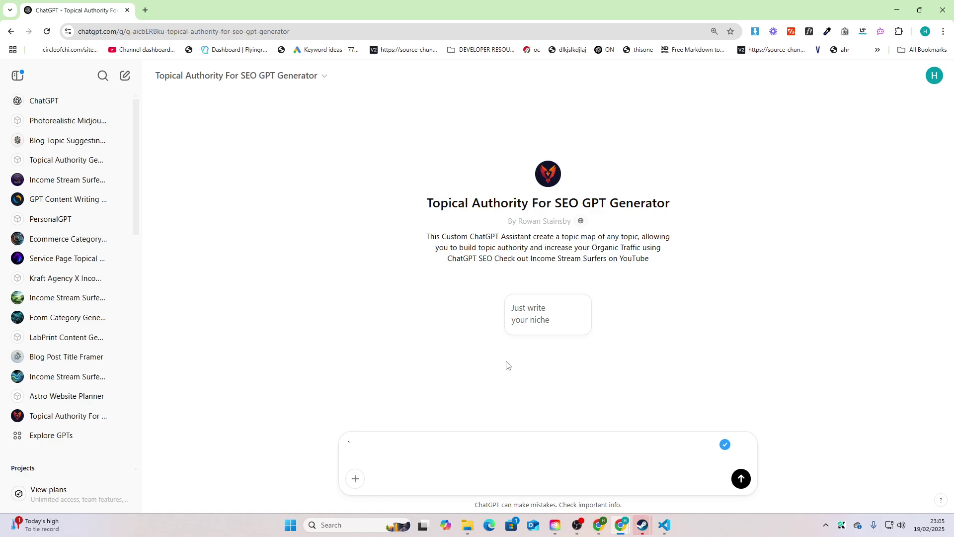
key("BackSpace")
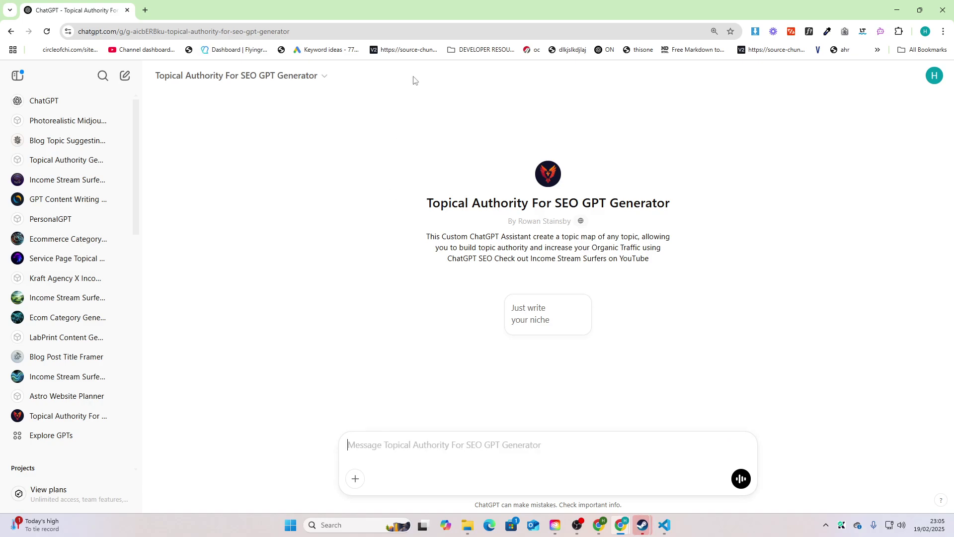
left_click_drag(423, 202, 677, 262)
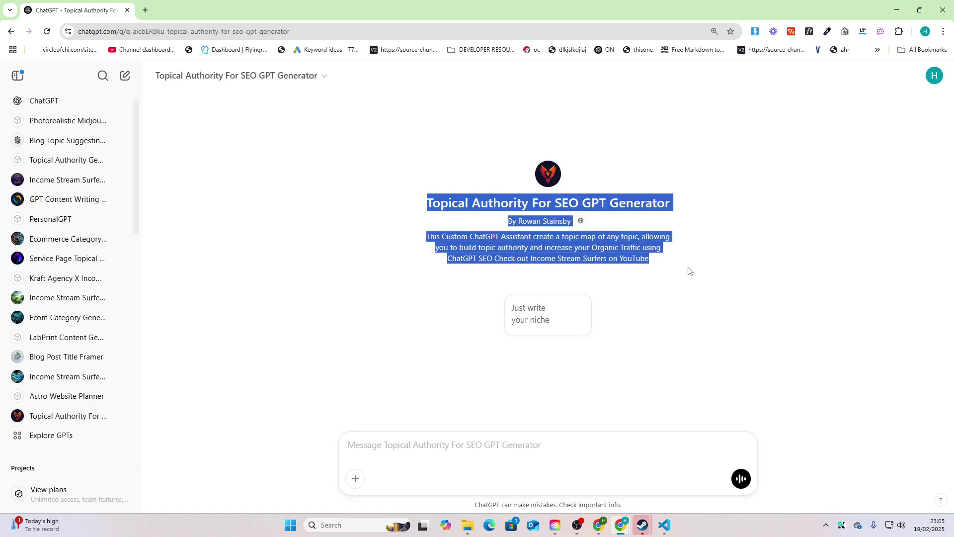
left_click(306, 75)
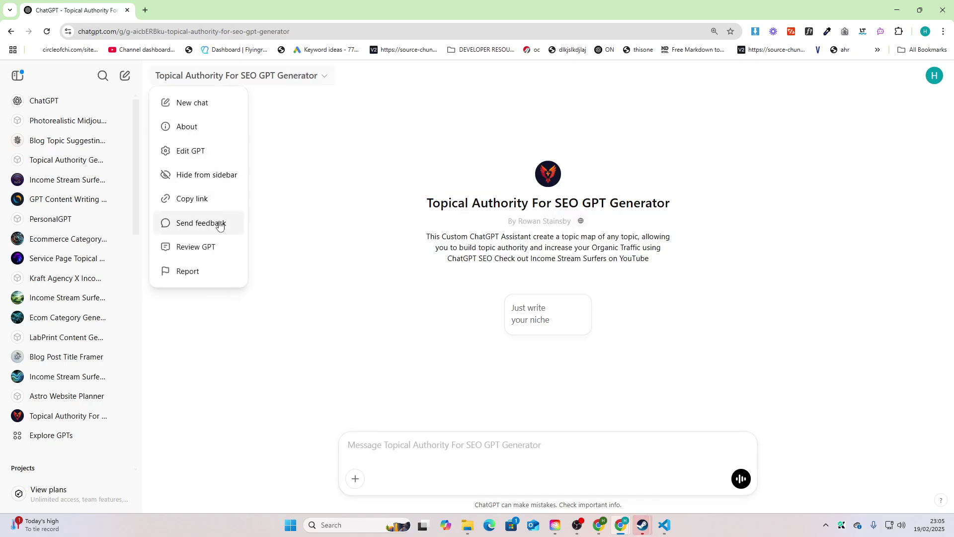
left_click(218, 200)
left_click(943, 31)
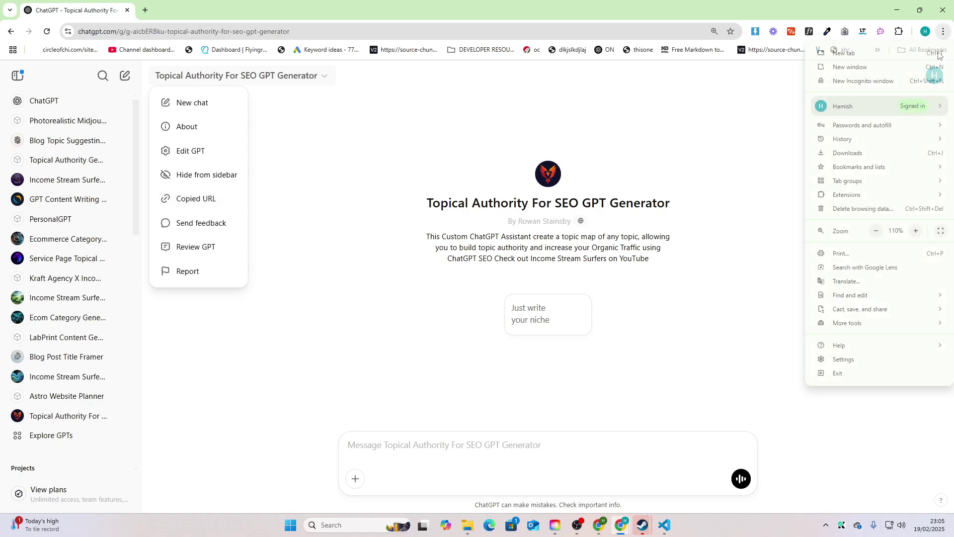
left_click(860, 87)
key("ctrl+v")
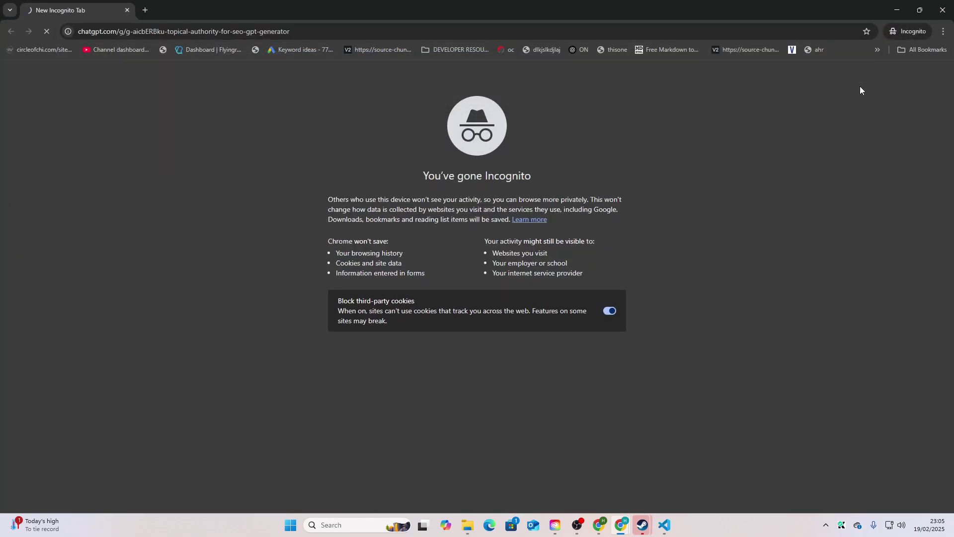
key("Return")
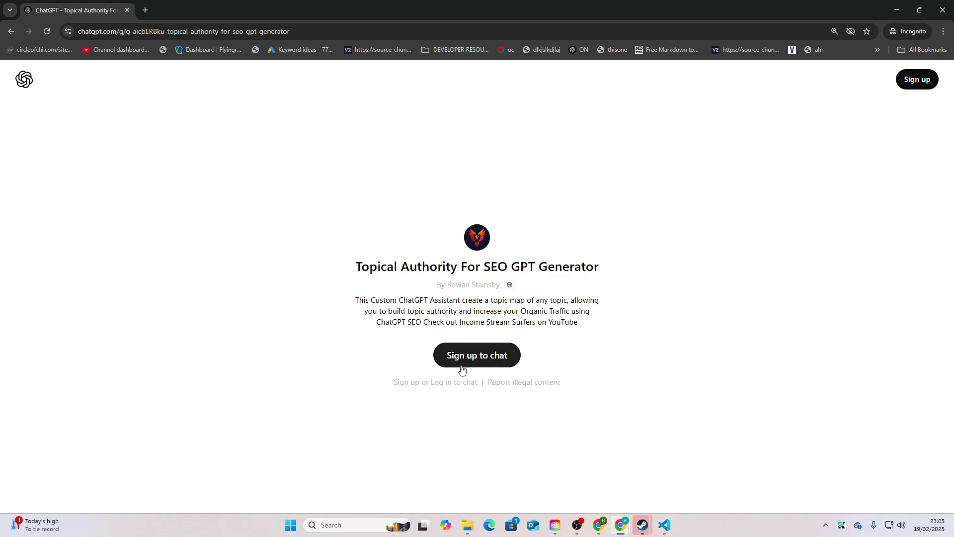
left_click(461, 367)
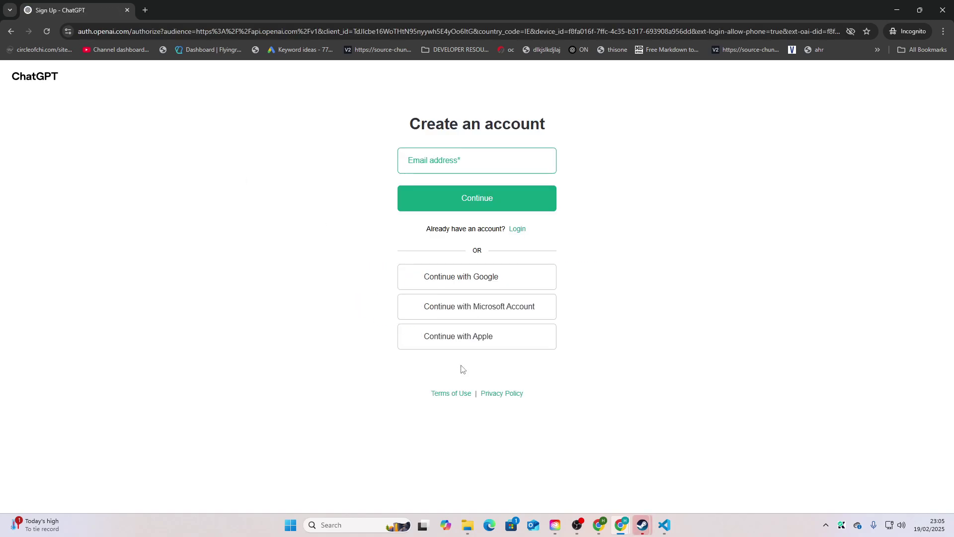
left_click(466, 290)
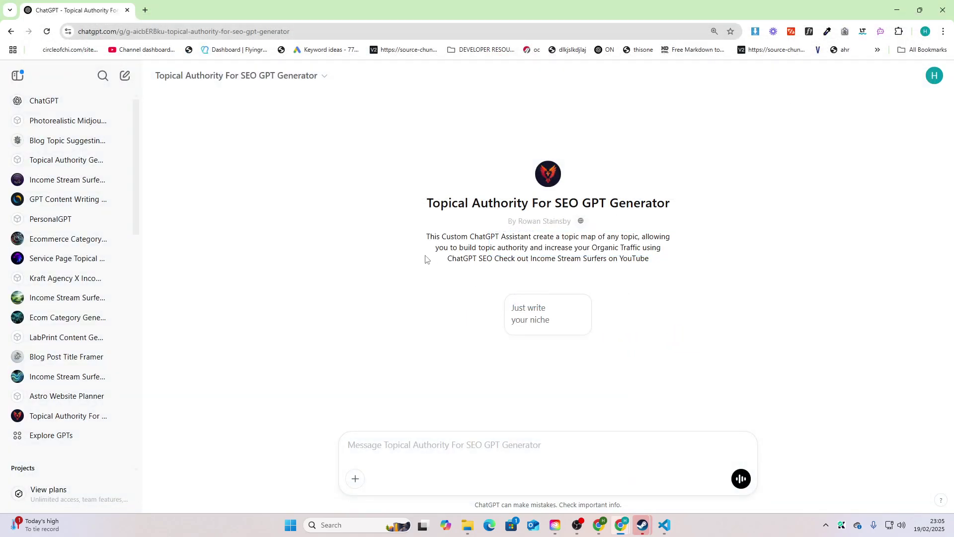
left_click_drag(412, 241, 679, 302)
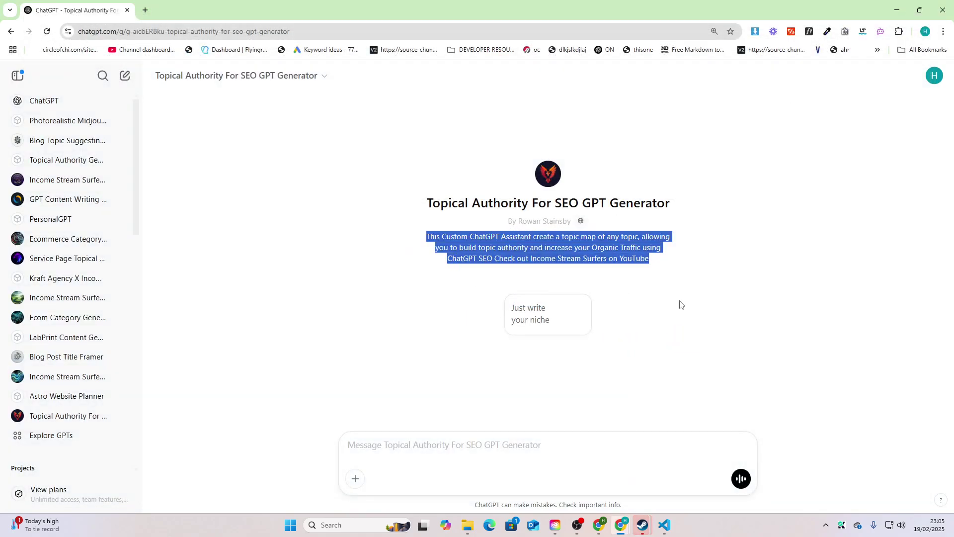
left_click(680, 304)
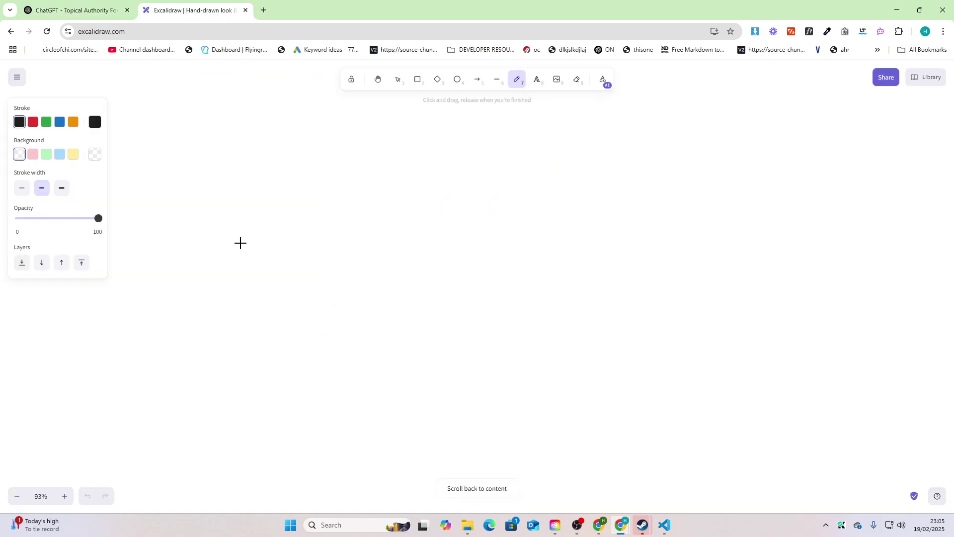
Draw the first box and handwrite 2men.it in it
mouse_move(143, 156)
left_mouse_down()
mouse_move(135, 129)
mouse_move(217, 189)
mouse_move(142, 199)
mouse_move(154, 249)
mouse_move(230, 236)
mouse_move(236, 256)
mouse_move(272, 258)
left_mouse_up()
left_click(251, 254)
left_click(273, 216)
left_click_drag(287, 214, 292, 259)
left_click_drag(283, 244, 305, 238)
left_click_drag(220, 159, 352, 160)
Add arrows leading to a second box labelled BS. and a labelled third box
left_click_drag(350, 127, 346, 181)
scroll(412, 194, "up", 1)
mouse_move(416, 166)
left_mouse_down()
mouse_move(416, 225)
mouse_move(466, 232)
mouse_move(406, 236)
mouse_move(439, 264)
mouse_move(403, 302)
left_mouse_up()
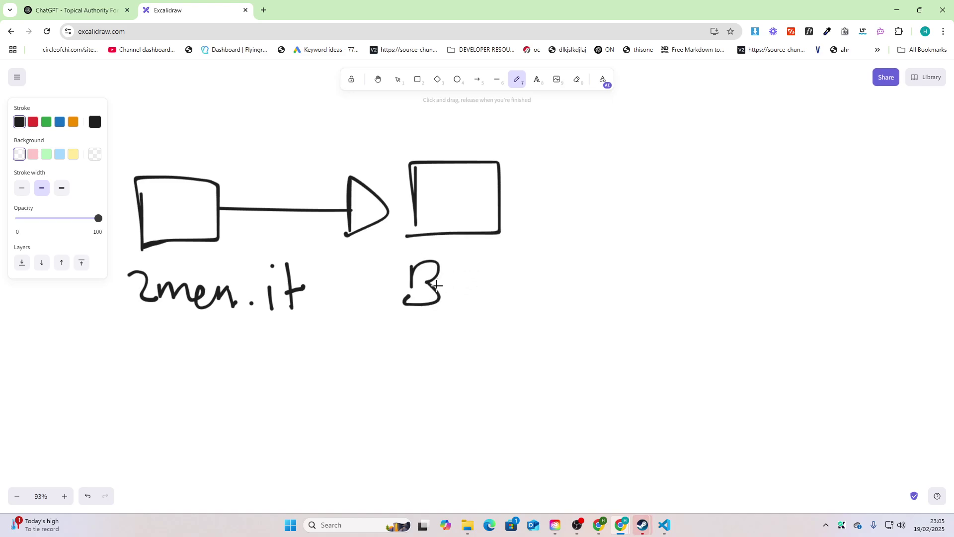
mouse_move(460, 259)
left_mouse_down()
mouse_move(464, 300)
mouse_move(455, 303)
left_mouse_up()
left_click(503, 299)
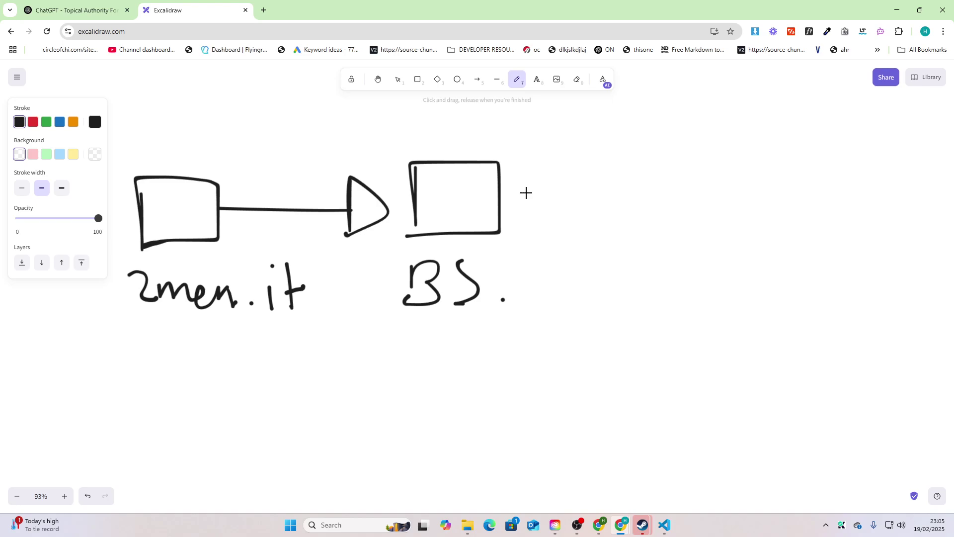
mouse_move(526, 192)
left_mouse_down()
mouse_move(703, 192)
mouse_move(699, 199)
left_mouse_up()
mouse_move(699, 197)
left_mouse_down()
mouse_move(728, 176)
mouse_move(706, 203)
left_mouse_up()
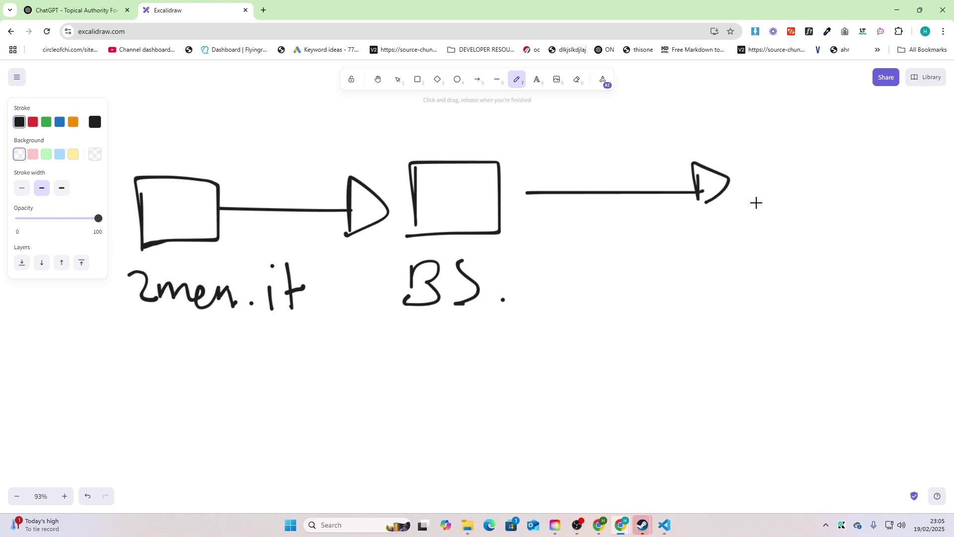
left_click_drag(743, 155, 738, 215)
mouse_move(703, 258)
left_mouse_down()
mouse_move(702, 293)
mouse_move(713, 261)
left_mouse_up()
mouse_move(687, 261)
left_mouse_down()
mouse_move(745, 251)
mouse_move(723, 256)
left_mouse_up()
Draw the branching lines below and handwrite SP with small brackets under the branch
scroll(777, 313, "down", 2)
left_click_drag(745, 190, 750, 320)
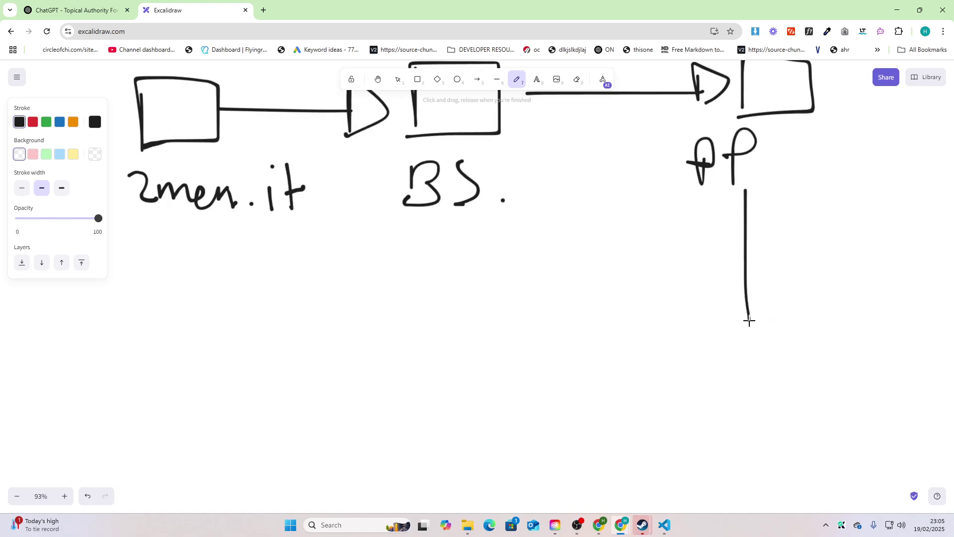
scroll(574, 288, "down", 1)
mouse_move(574, 280)
left_mouse_down()
mouse_move(546, 431)
mouse_move(911, 270)
mouse_move(927, 418)
left_mouse_up()
left_click_drag(920, 459, 919, 467)
mouse_move(405, 310)
left_mouse_down()
mouse_move(403, 355)
mouse_move(415, 380)
left_mouse_up()
left_click_drag(450, 338, 453, 398)
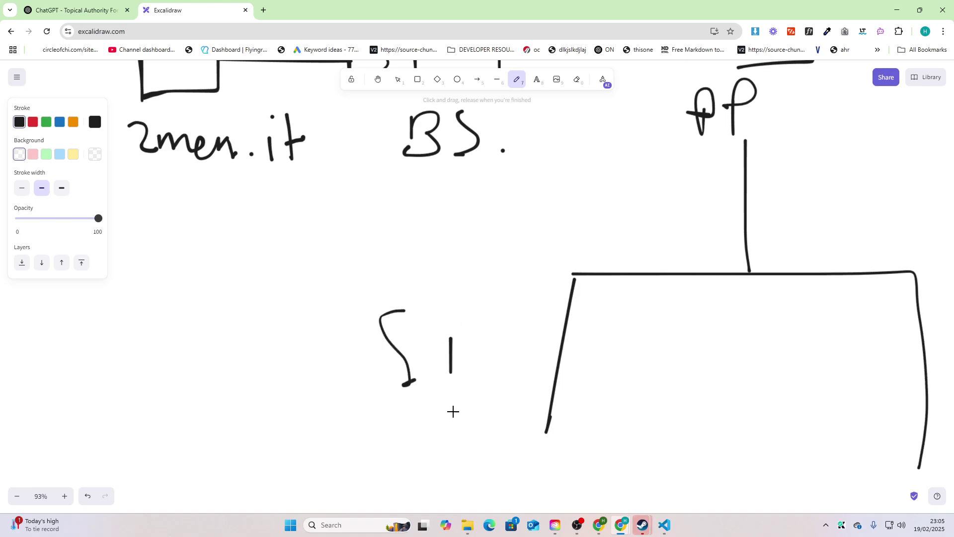
left_click_drag(452, 355, 470, 356)
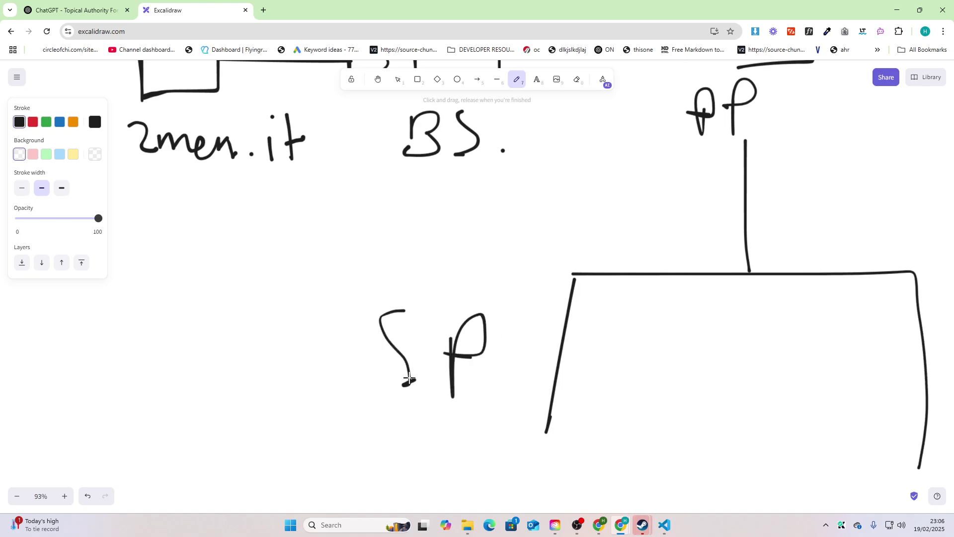
left_click_drag(415, 380, 365, 402)
mouse_move(568, 301)
left_mouse_down()
mouse_move(602, 281)
mouse_move(657, 277)
left_mouse_up()
mouse_move(656, 310)
left_mouse_down()
mouse_move(700, 309)
mouse_move(705, 278)
left_mouse_up()
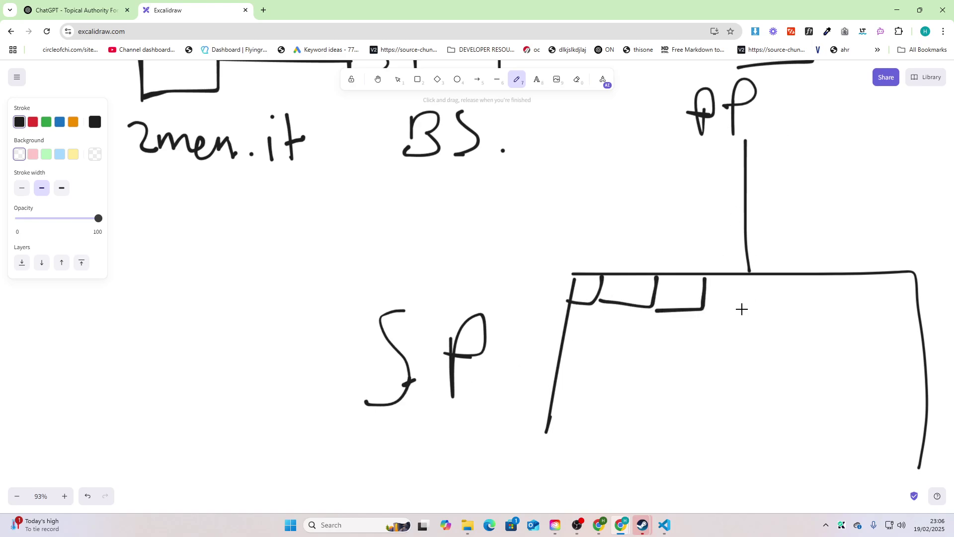
left_click_drag(756, 308, 759, 273)
Write 400 beneath, underline SP and draw a box around it
scroll(574, 270, "down", 4)
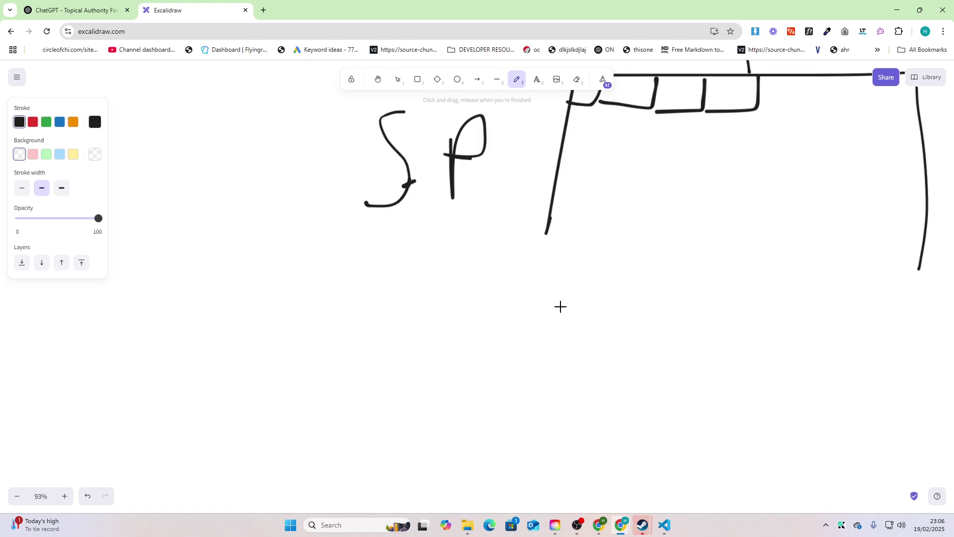
mouse_move(375, 309)
left_mouse_down()
mouse_move(350, 378)
mouse_move(347, 367)
left_mouse_up()
mouse_move(375, 309)
left_mouse_down()
mouse_move(390, 340)
mouse_move(423, 320)
left_mouse_up()
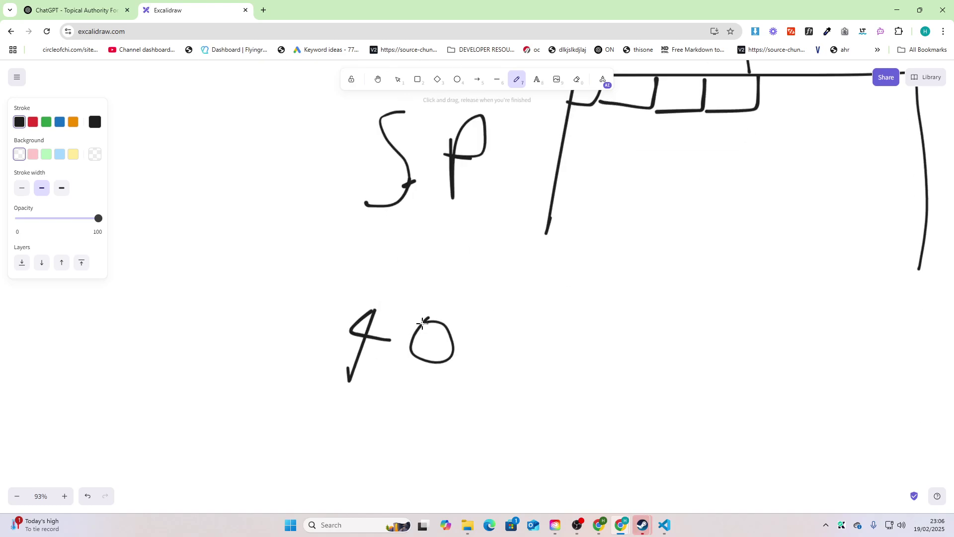
mouse_move(478, 311)
left_mouse_down()
mouse_move(470, 335)
mouse_move(474, 312)
left_mouse_up()
left_click_drag(334, 230, 526, 231)
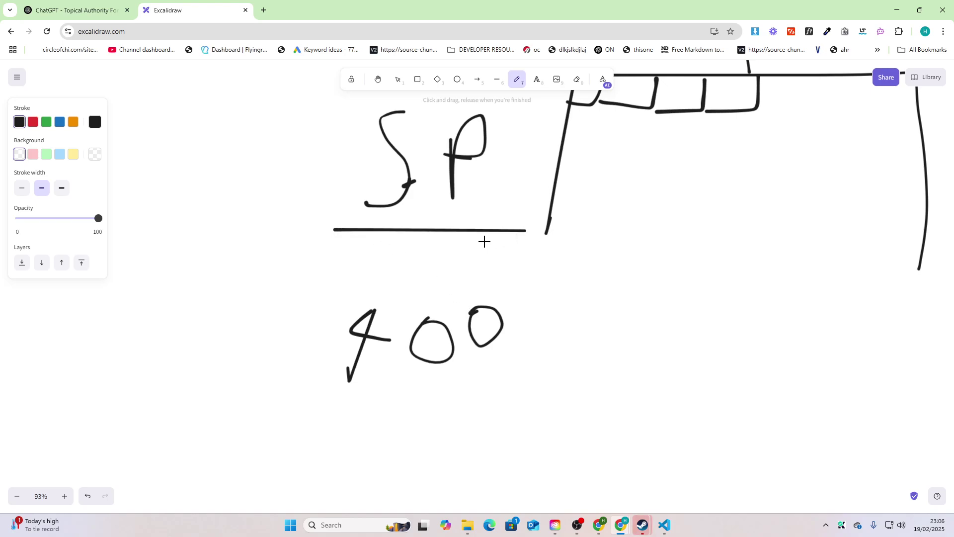
scroll(345, 298, "up", 2)
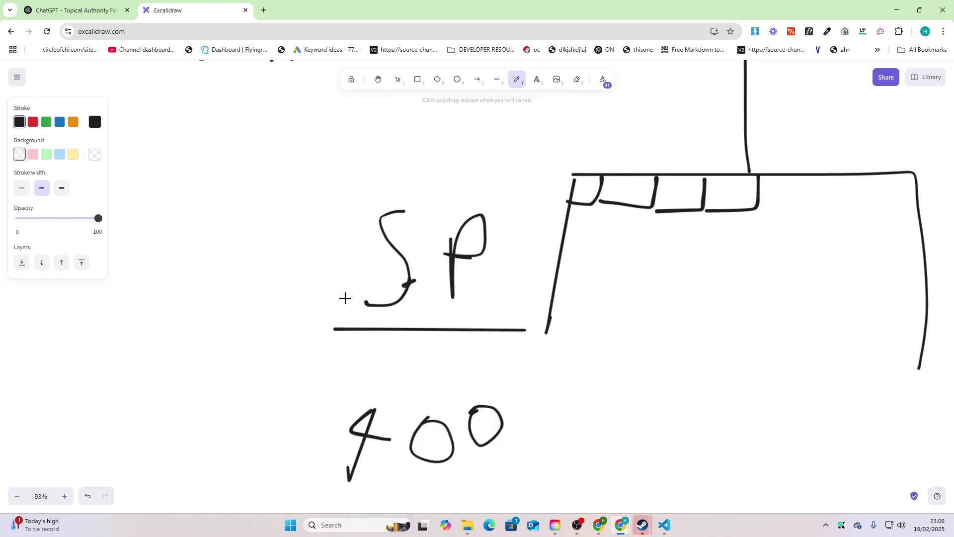
mouse_move(337, 322)
left_mouse_down()
mouse_move(337, 194)
mouse_move(517, 184)
left_mouse_up()
left_click_drag(513, 262, 505, 330)
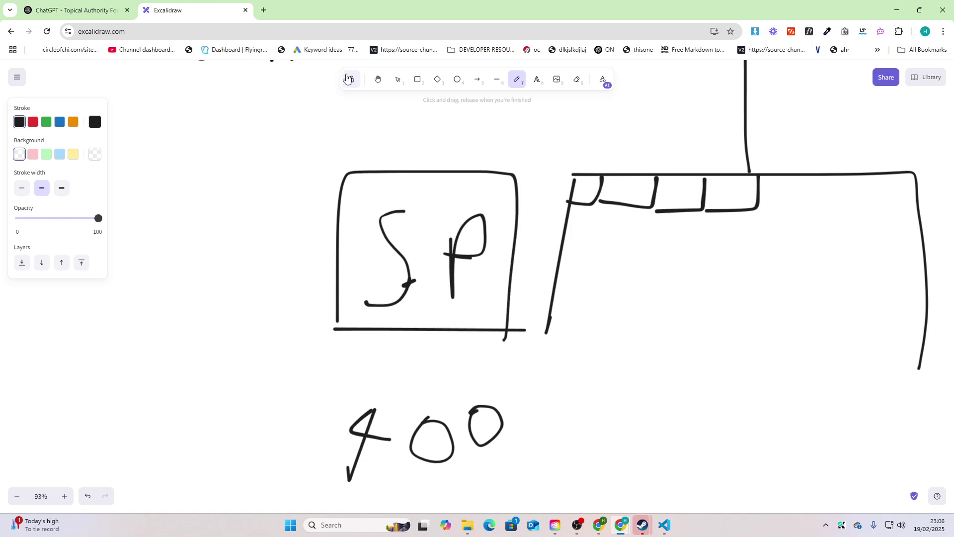
Load harborseo.ai in a new tab and open the Writer's title suggestion Researcher
left_click(262, 14)
type("harborseo.ai")
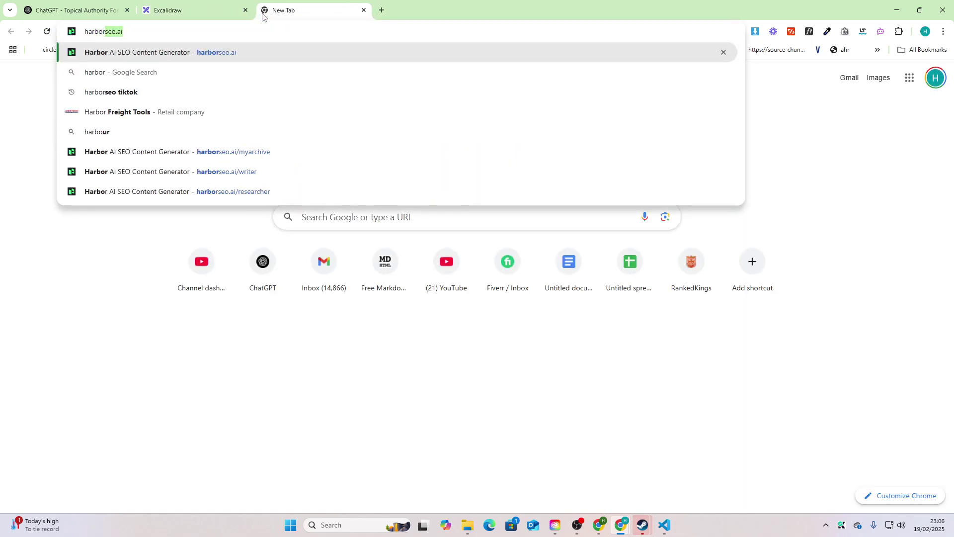
key("Return")
left_click(900, 95)
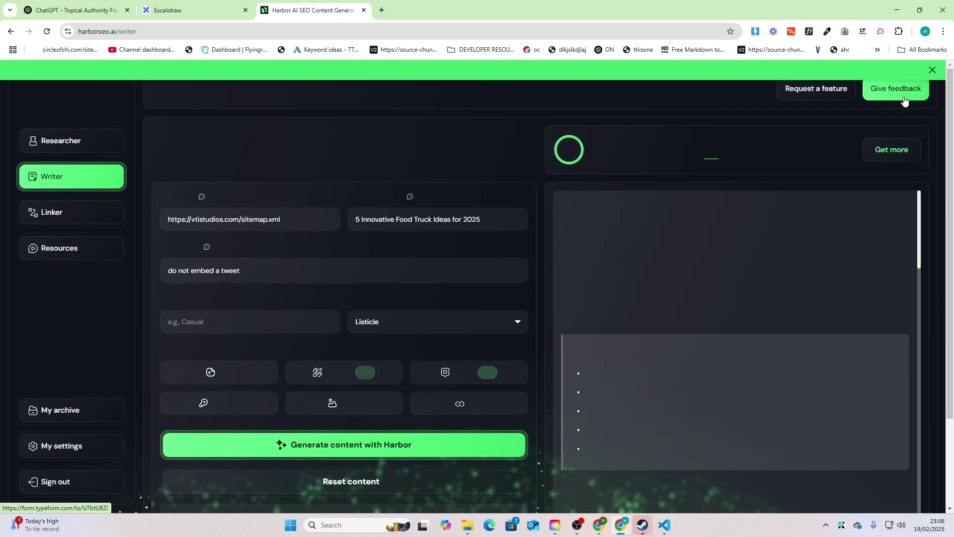
left_click(77, 149)
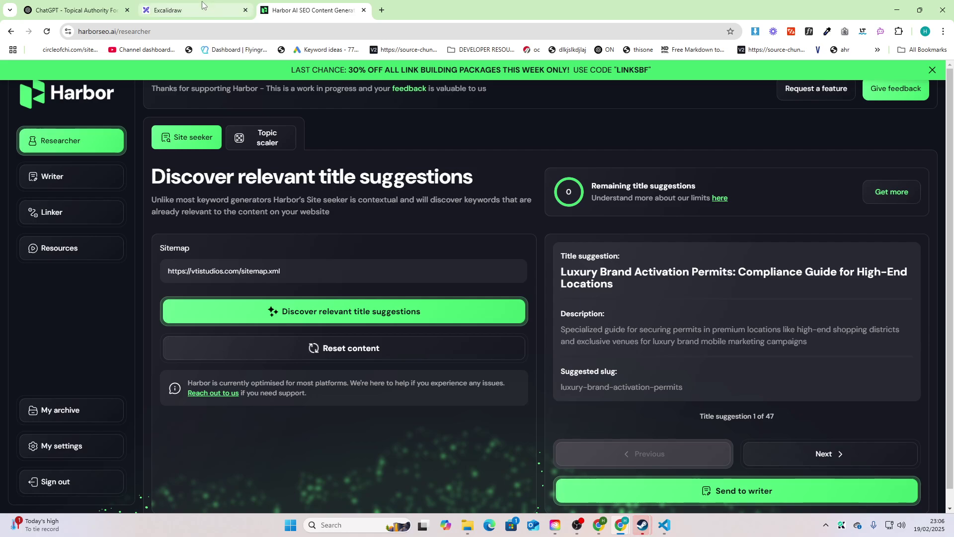
Close the Harbor SEO tab, returning to the Excalidraw sketch
mouse_move(204, 4)
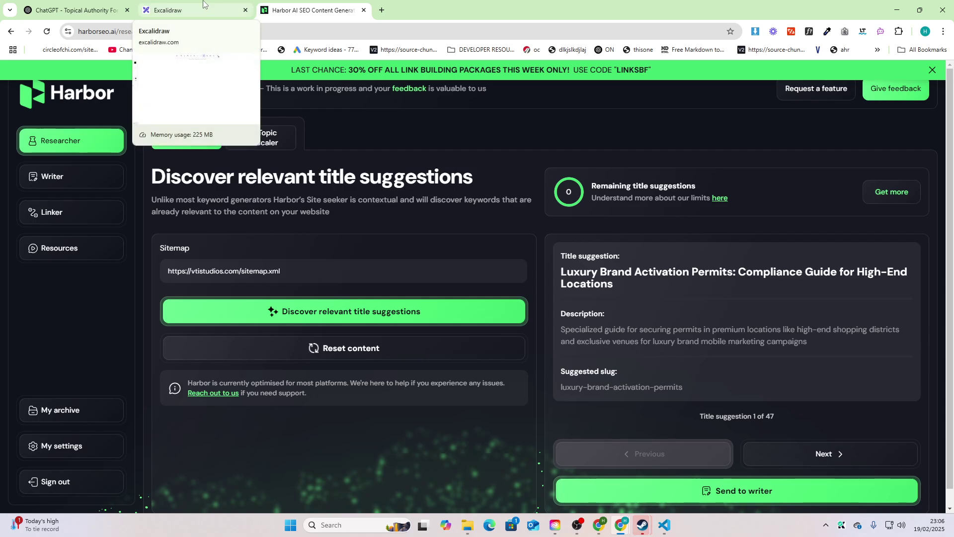
left_click(364, 11)
scroll(442, 209, "up", 3)
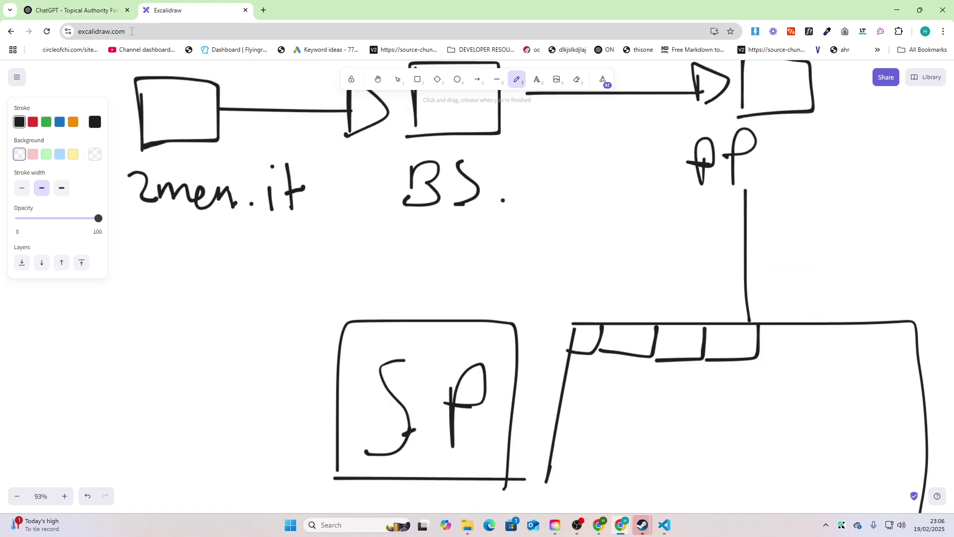
scroll(473, 260, "up", 1)
scroll(472, 273, "down", 5)
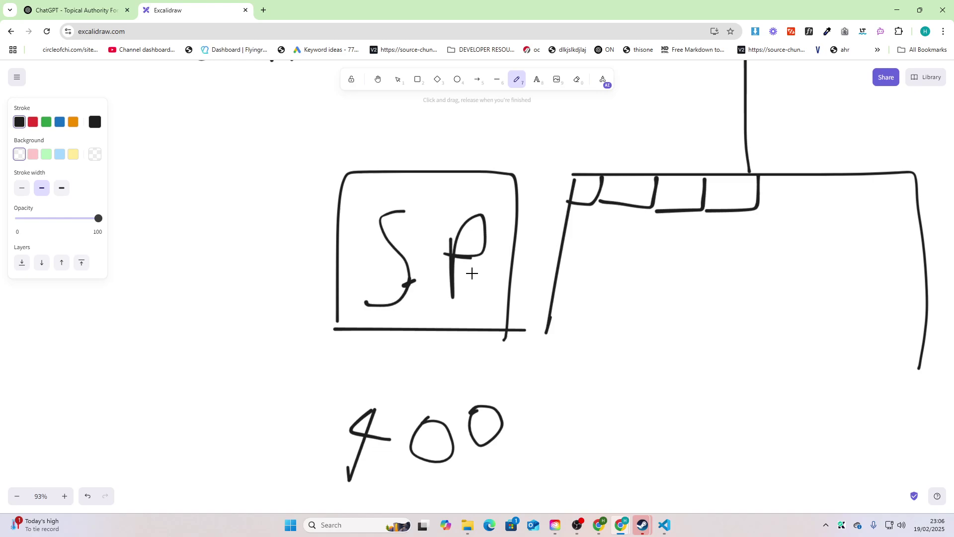
Collapse the sidebar and send '2men.it' as the prompt to the Topical Authority GPT
left_click(75, 11)
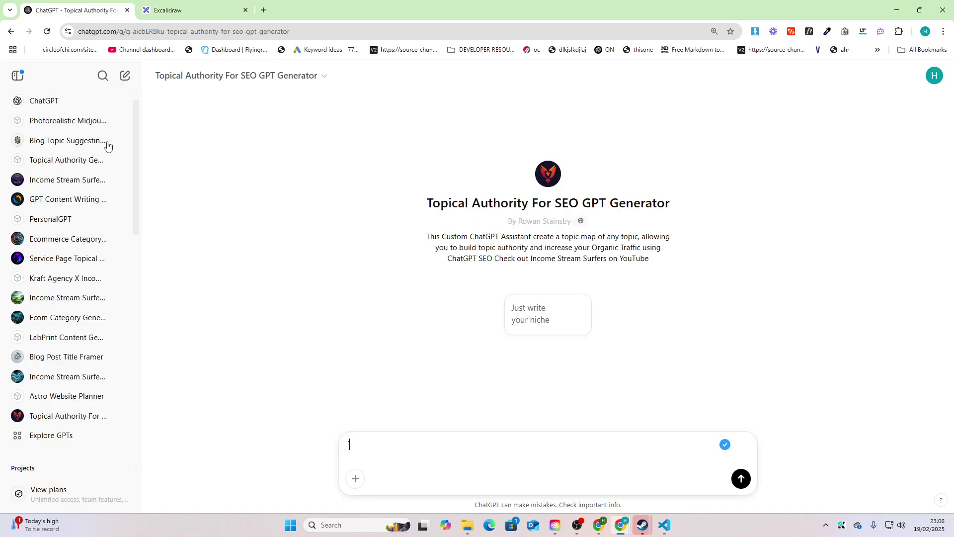
left_click(18, 76)
key("ctrl+a")
type("2")
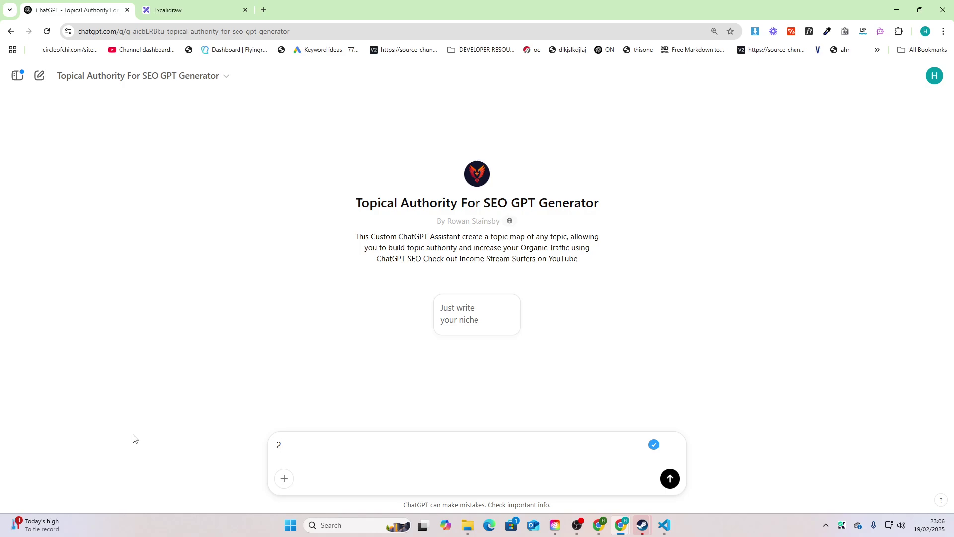
type("men.it")
key("Return")
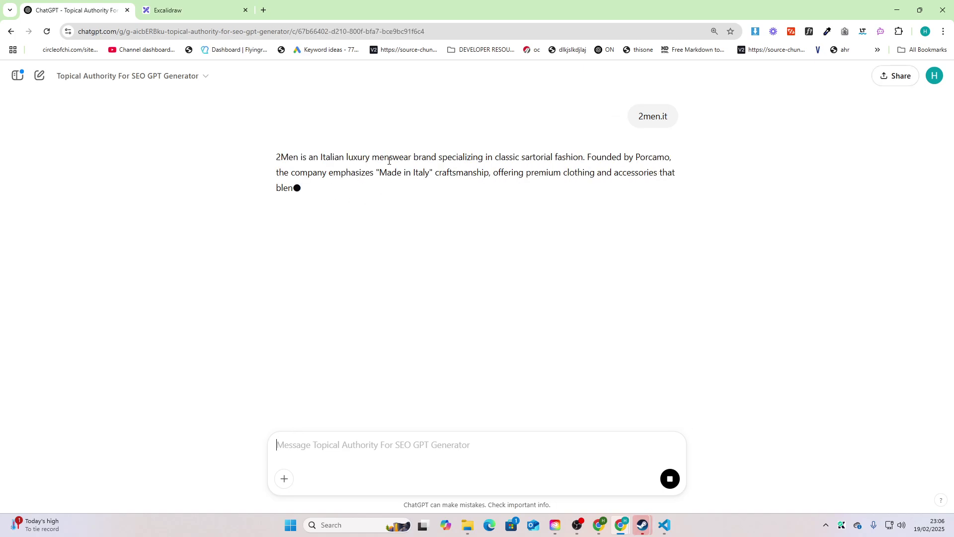
Draw a freehand underline beneath the 2men.it label in Excalidraw, then return to ChatGPT
left_click(185, 10)
scroll(373, 276, "up", 5)
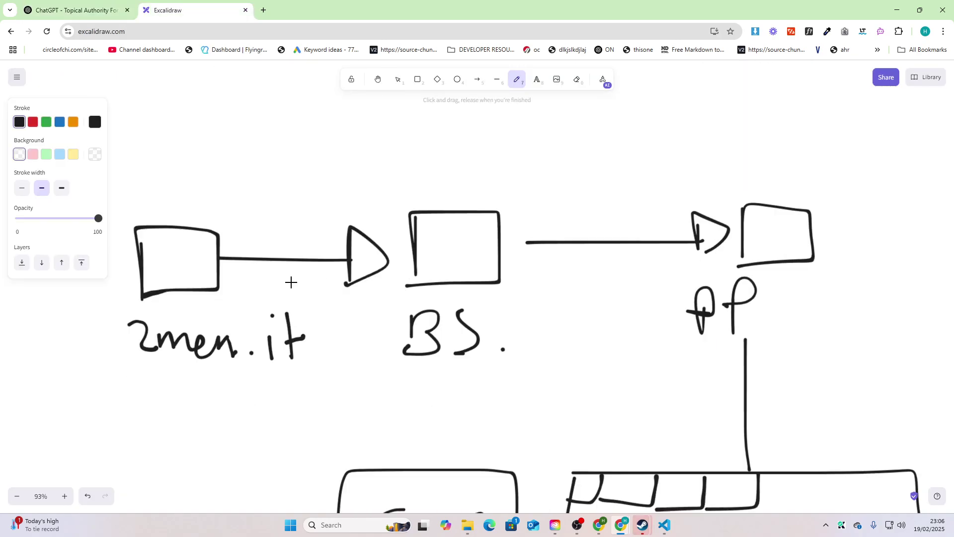
scroll(292, 279, "down", 1)
left_click_drag(123, 332, 298, 321)
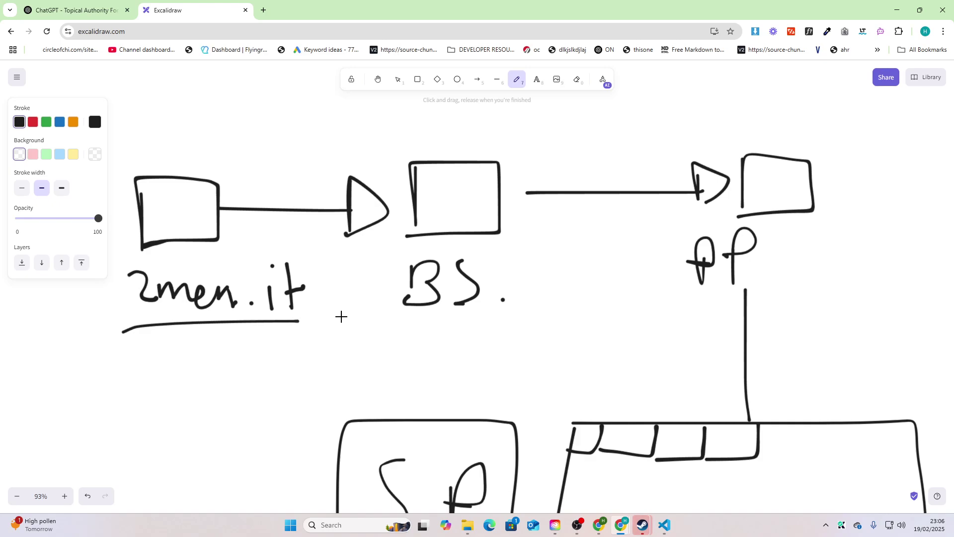
key("ctrl+shift+Tab")
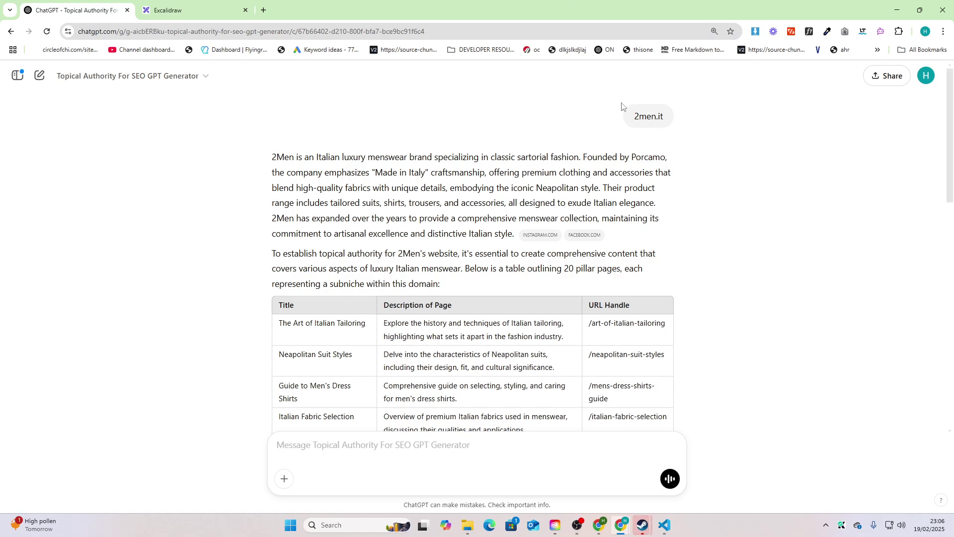
left_click_drag(634, 118, 688, 127)
left_click(690, 130)
left_click_drag(272, 160, 553, 288)
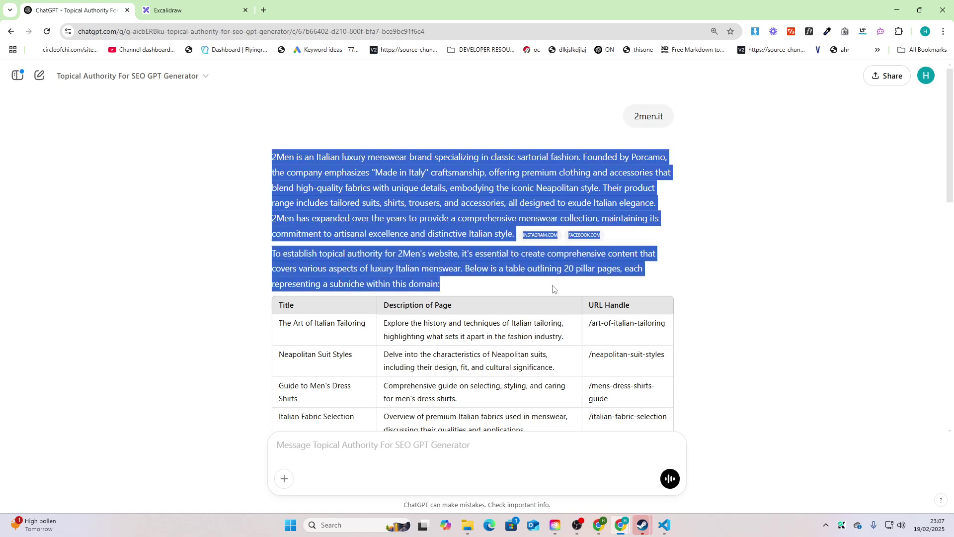
left_click(553, 231)
scroll(450, 232, "down", 4)
scroll(521, 219, "up", 2)
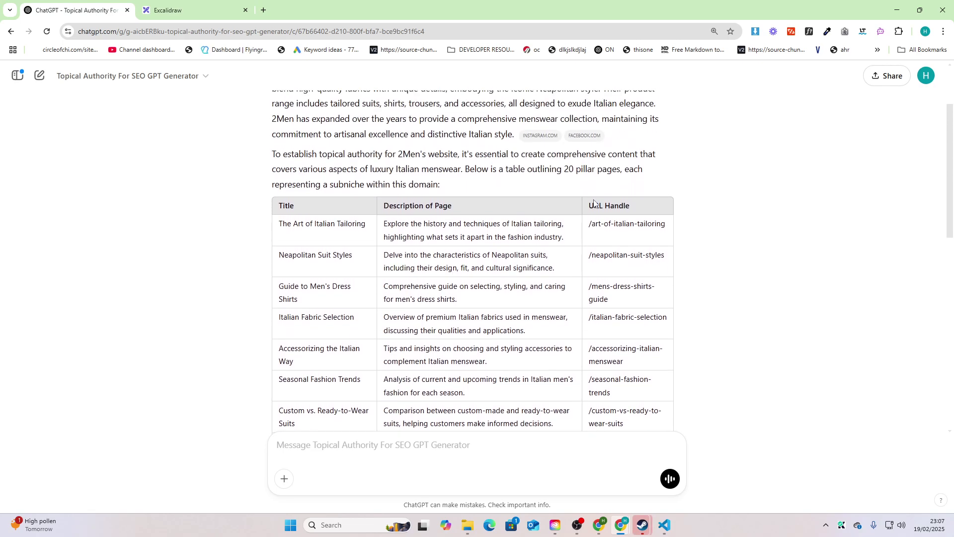
left_click_drag(565, 171, 623, 171)
scroll(497, 169, "down", 1)
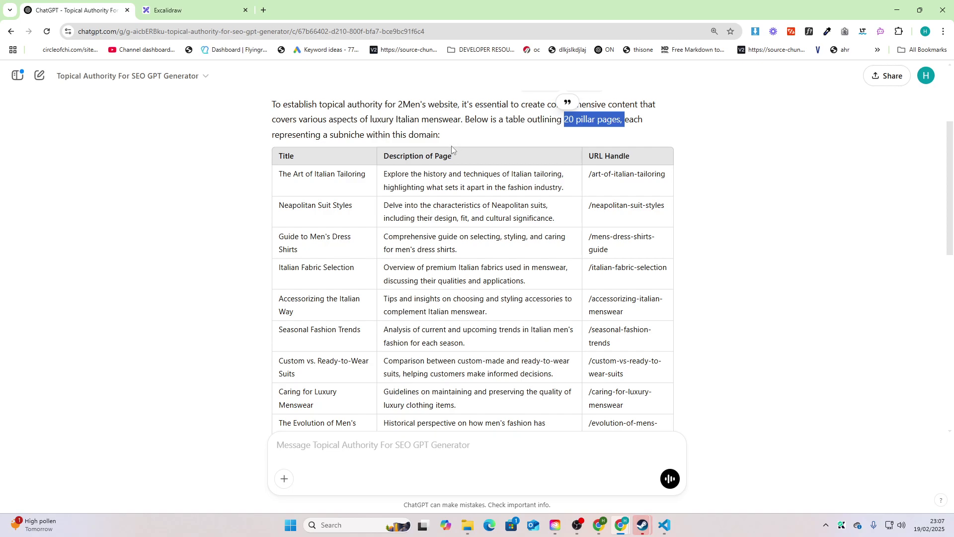
scroll(368, 191, "down", 1)
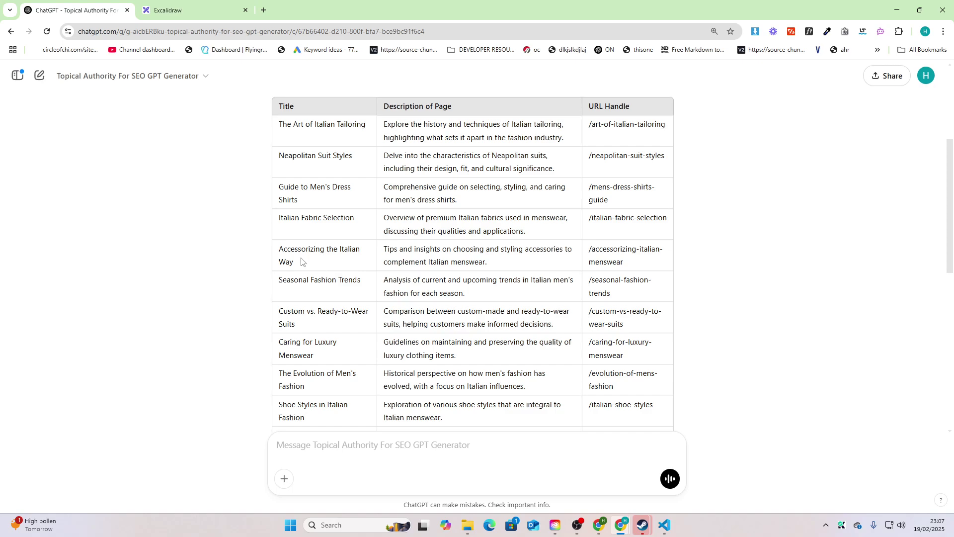
scroll(298, 251, "down", 1)
scroll(287, 238, "down", 1)
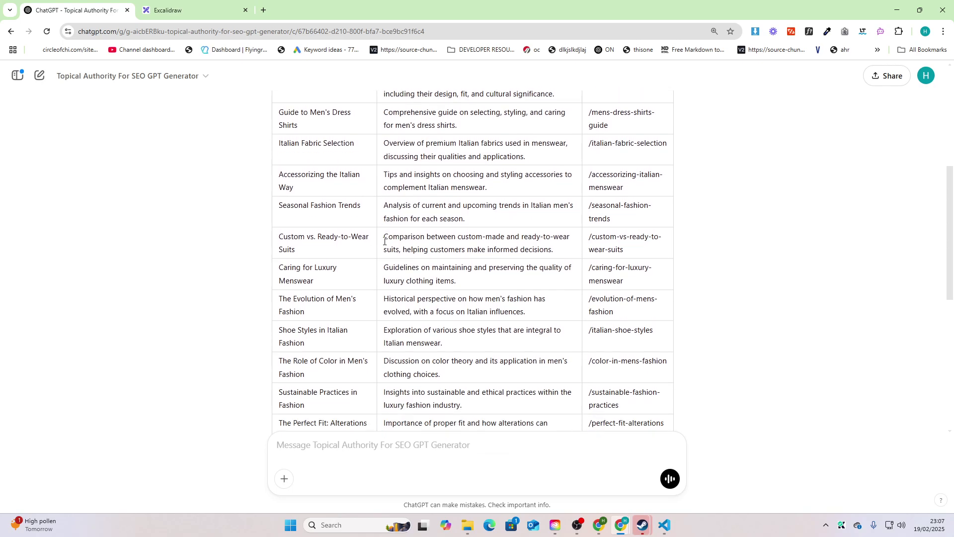
scroll(382, 238, "down", 1)
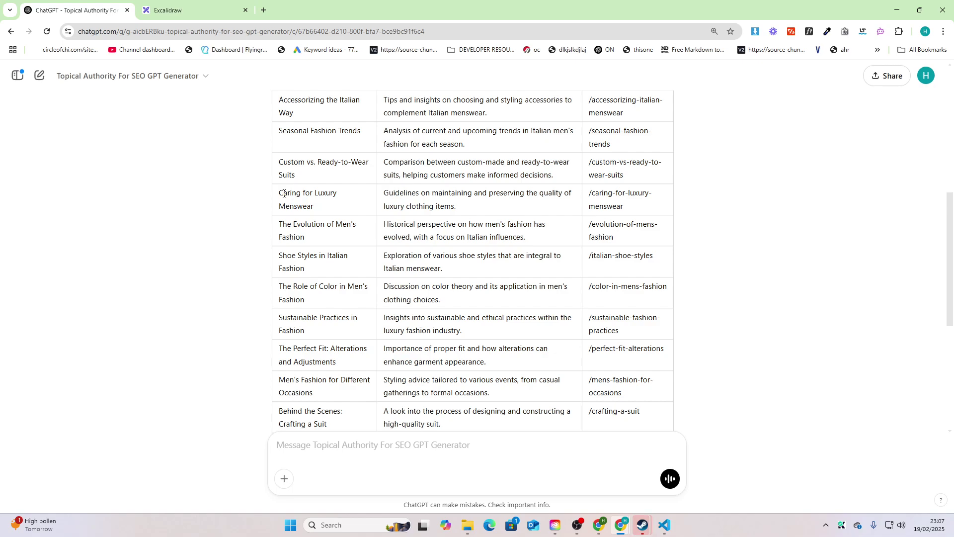
scroll(331, 213, "down", 5)
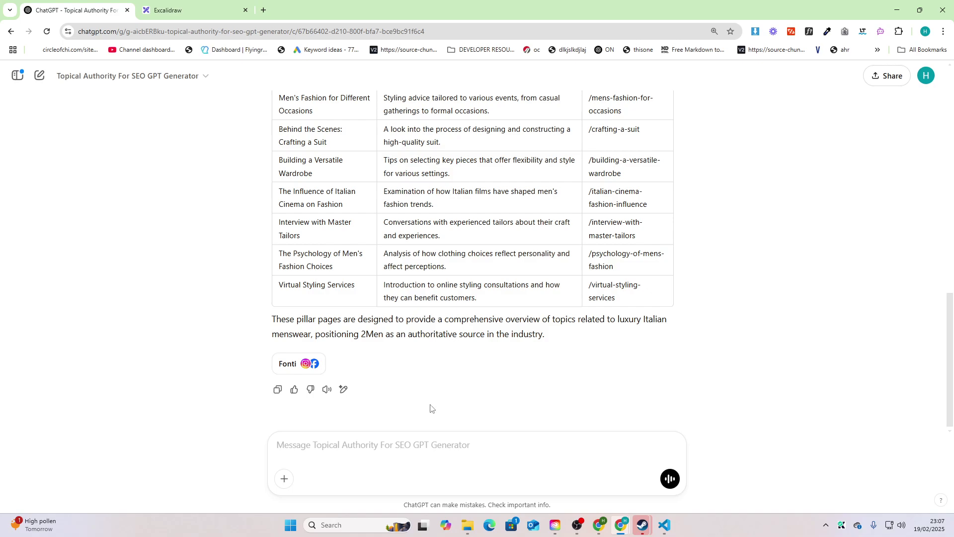
triple_click(329, 288)
left_click_drag(278, 286, 351, 289)
scroll(368, 308, "up", 15)
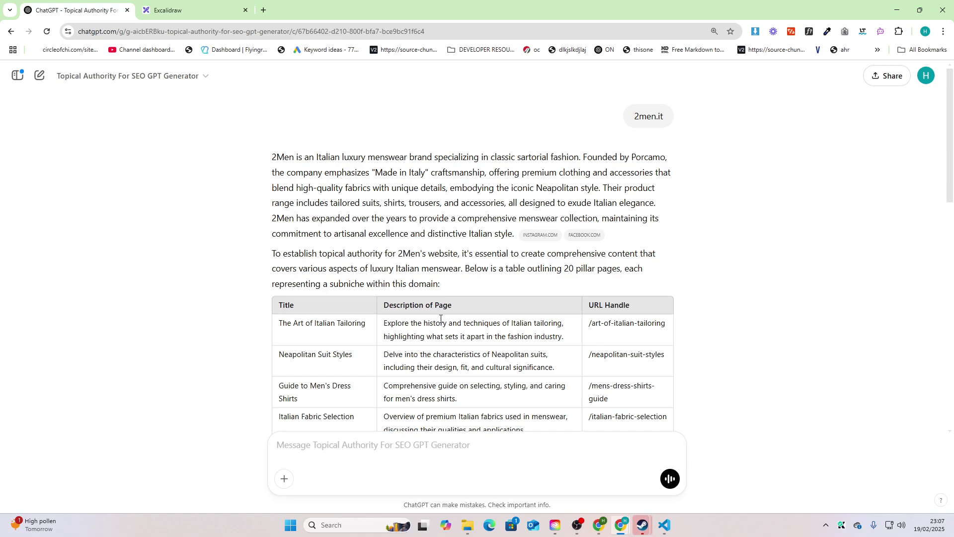
mouse_move(575, 239)
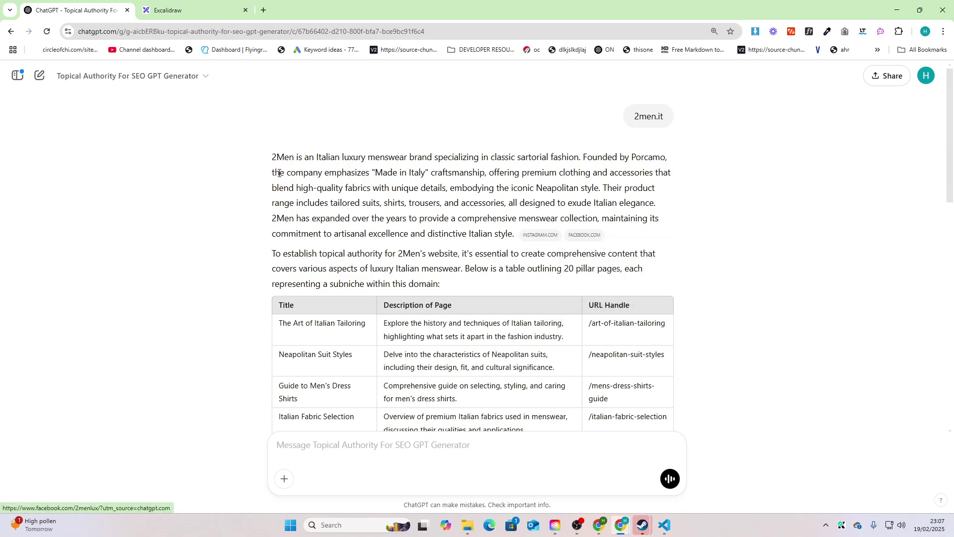
scroll(479, 302, "down", 5)
scroll(481, 303, "down", 5)
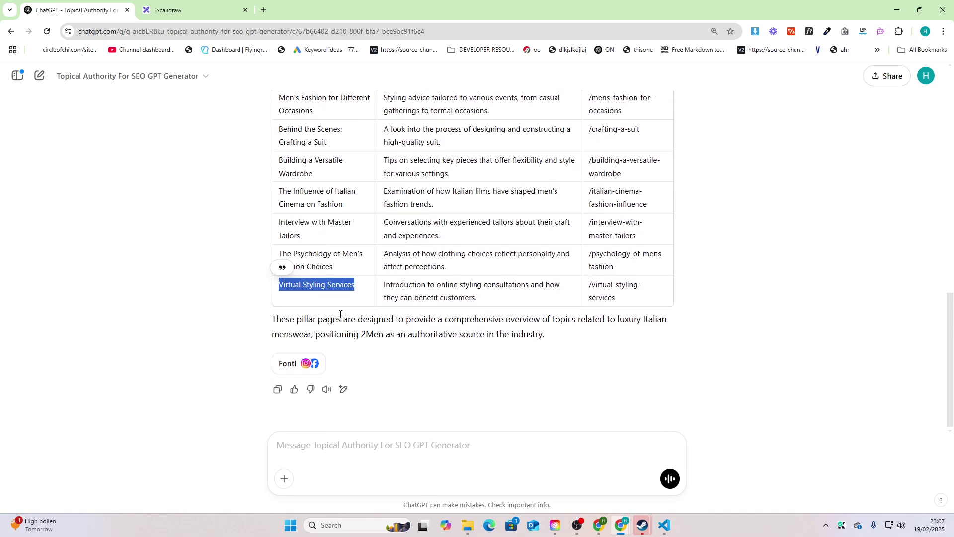
double_click(330, 285)
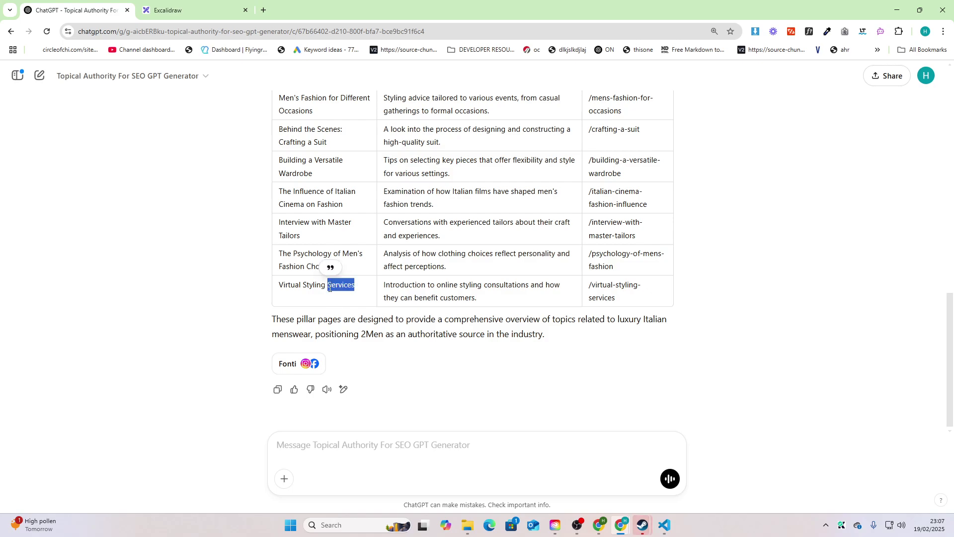
triple_click(330, 287)
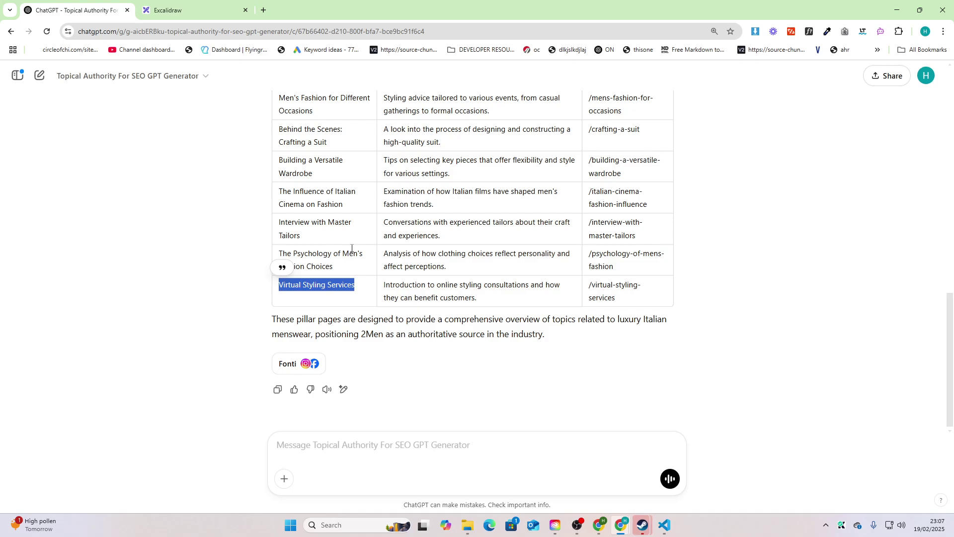
scroll(338, 278, "up", 2)
left_click(333, 294)
scroll(332, 298, "up", 10)
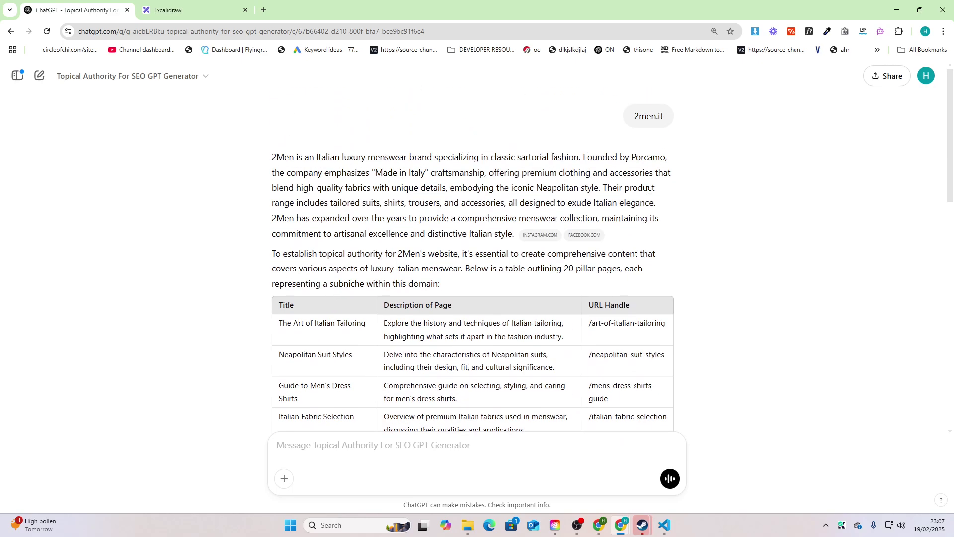
left_click_drag(631, 119, 685, 123)
scroll(575, 241, "down", 12)
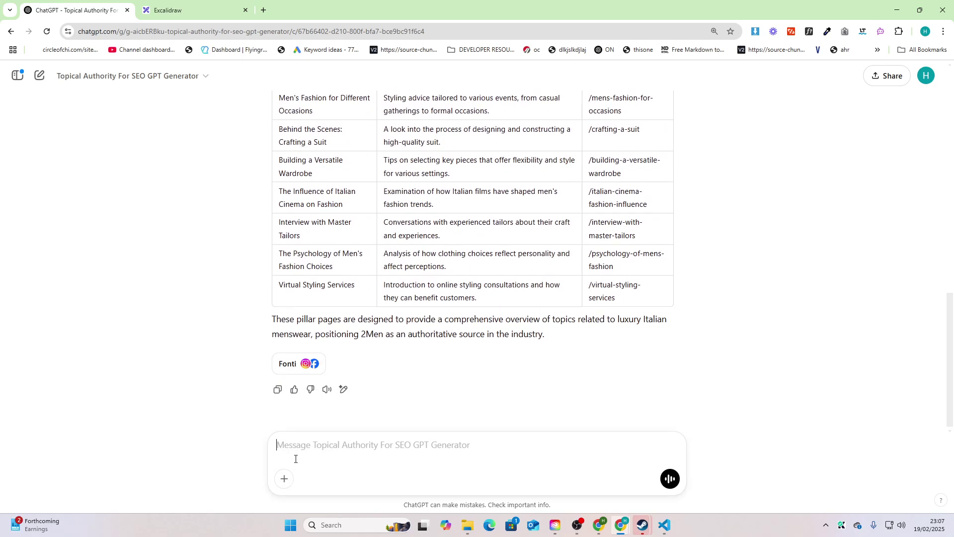
scroll(290, 360, "up", 5)
scroll(293, 359, "down", 5)
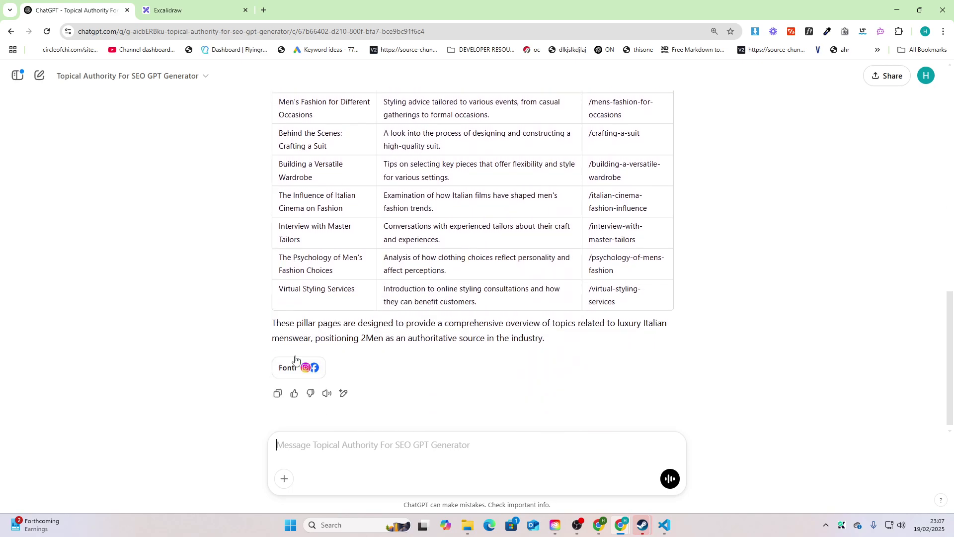
Send 'now give me the subpillar pages, give me 10 subpillars per pillar'
type("now gi")
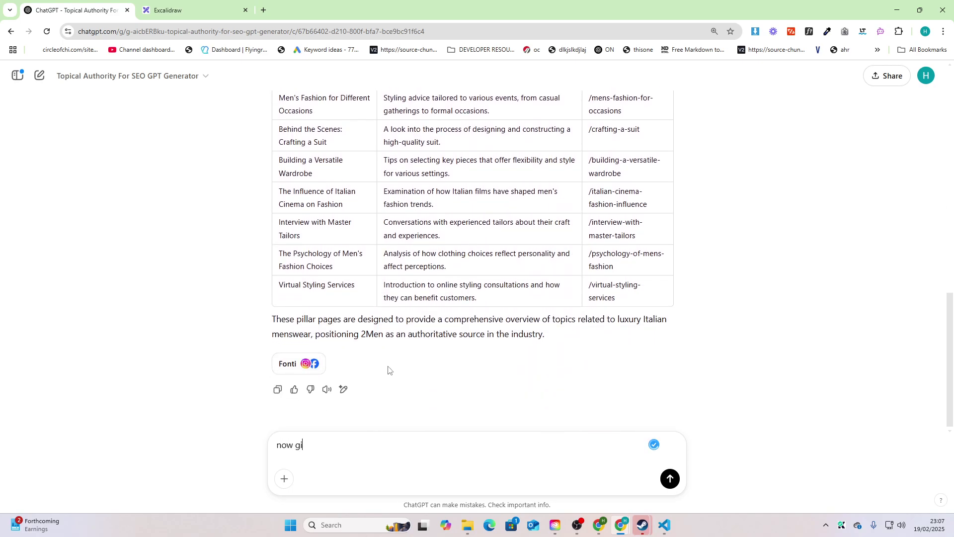
type("ve me the subpillar pages, give me 120")
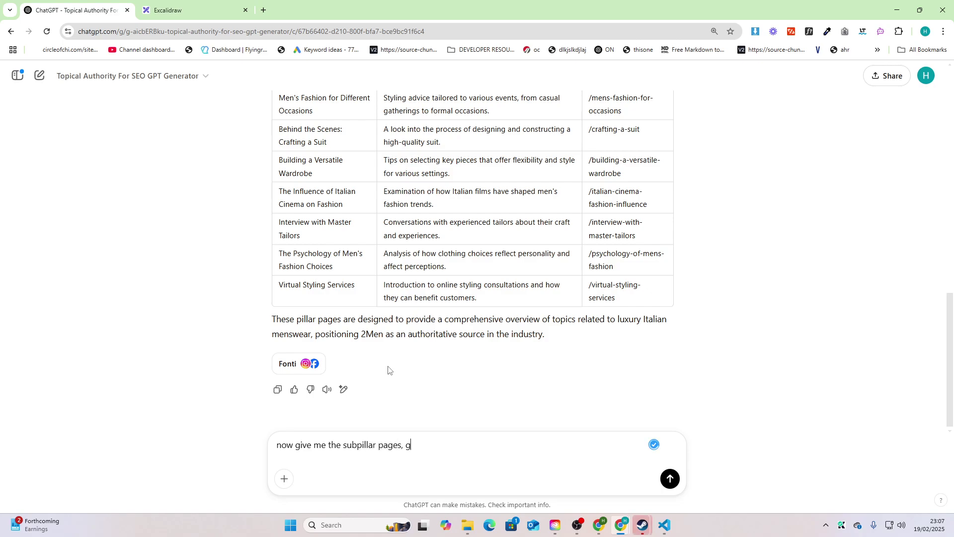
key("BackSpace")
key("BackSpace")
key("BackSpace")
type("- subpillars per pillar")
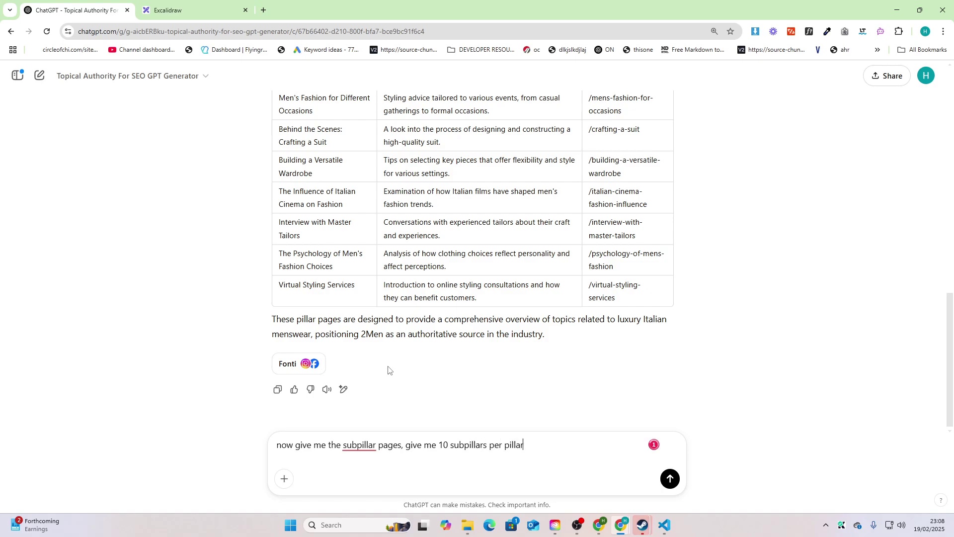
key("Return")
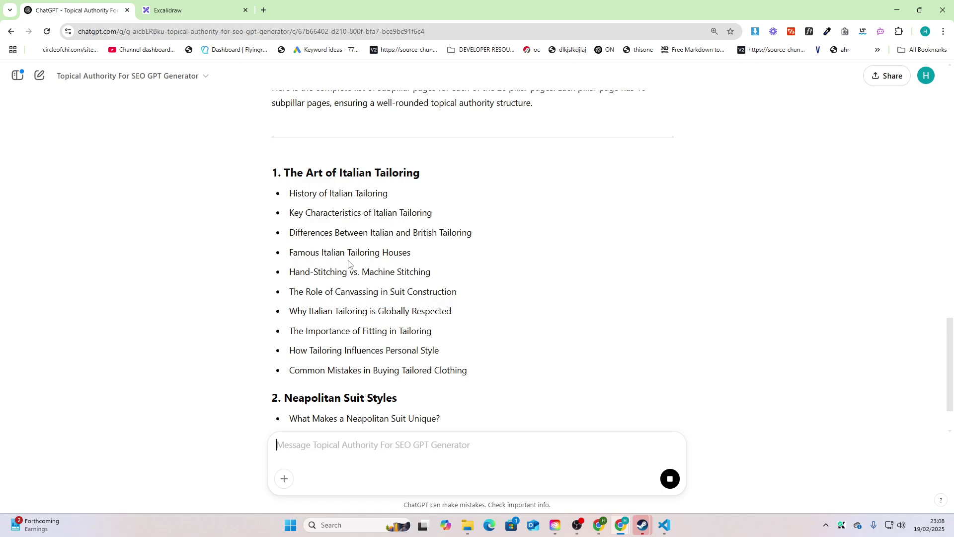
Highlight the History, Key Characteristics and Italian vs British Tailoring subpillars while reading
left_click_drag(288, 192, 394, 197)
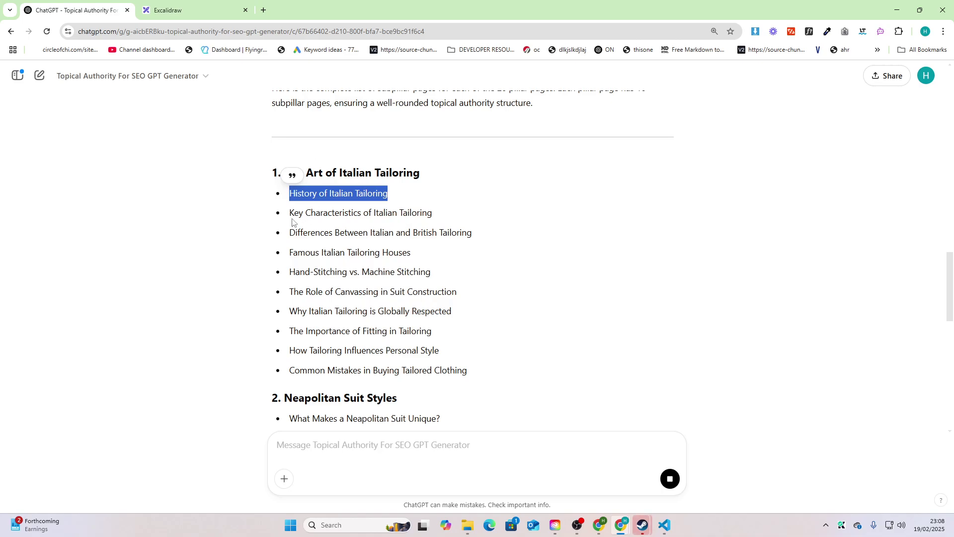
left_click_drag(289, 212, 436, 213)
left_click(408, 233)
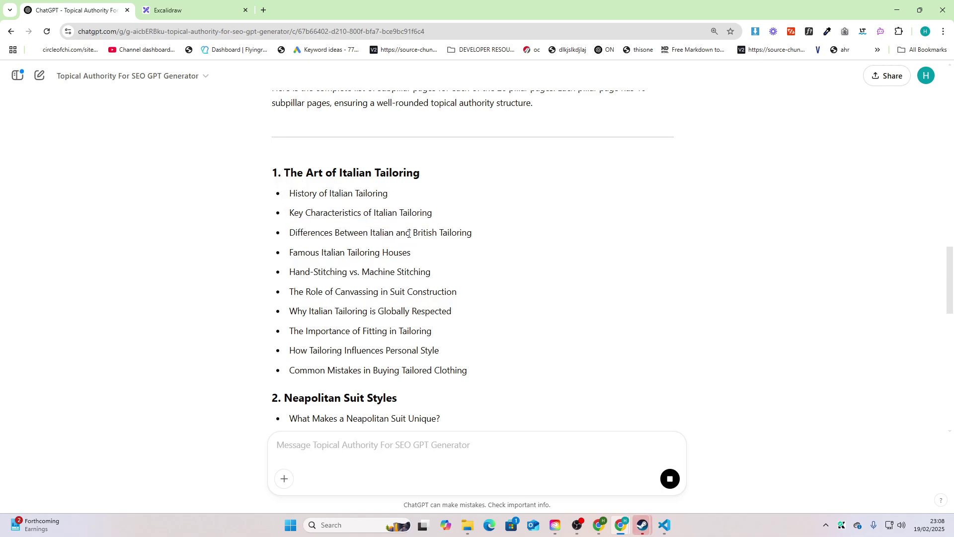
triple_click(368, 234)
left_click(378, 232)
left_click_drag(371, 233, 472, 232)
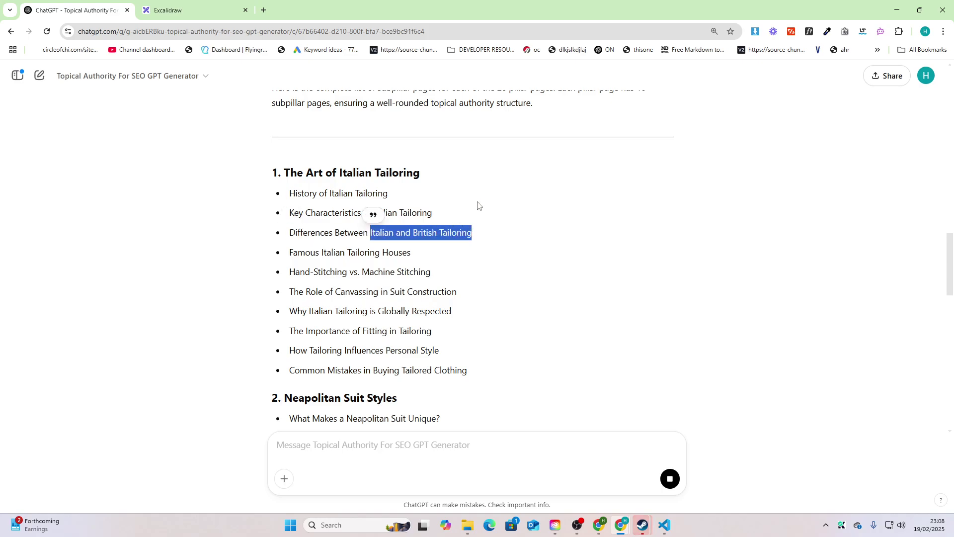
left_click(733, 203)
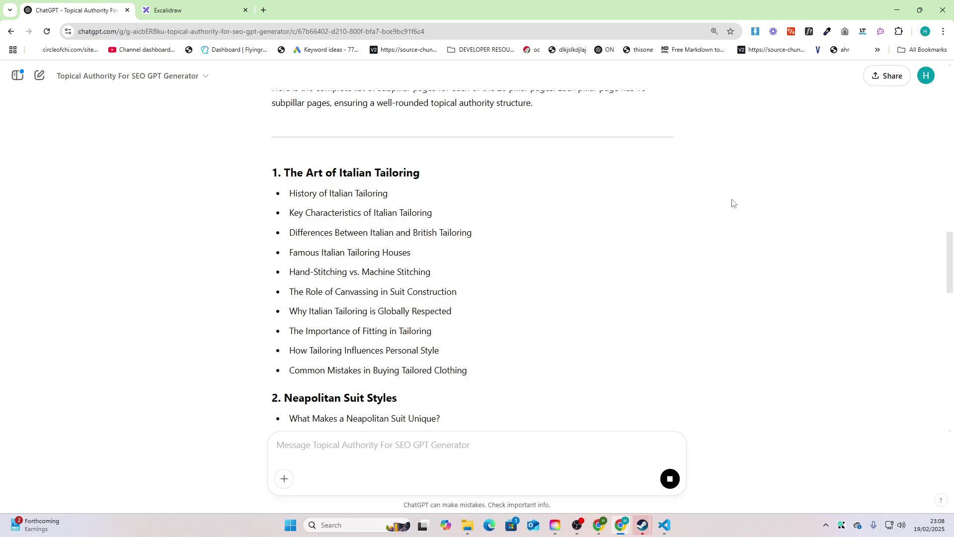
type("`")
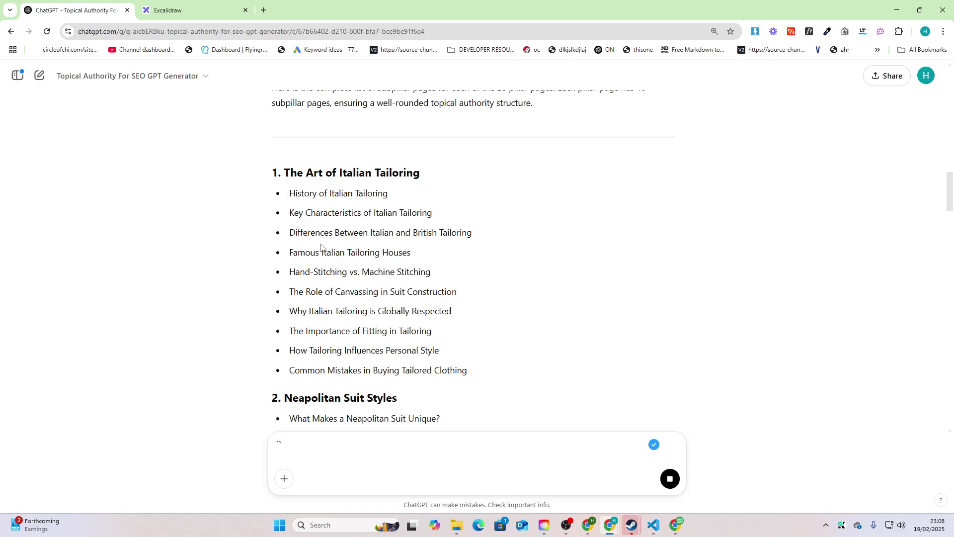
In Google Search Console, add a Query filter for 'british'
key("alt+Tab")
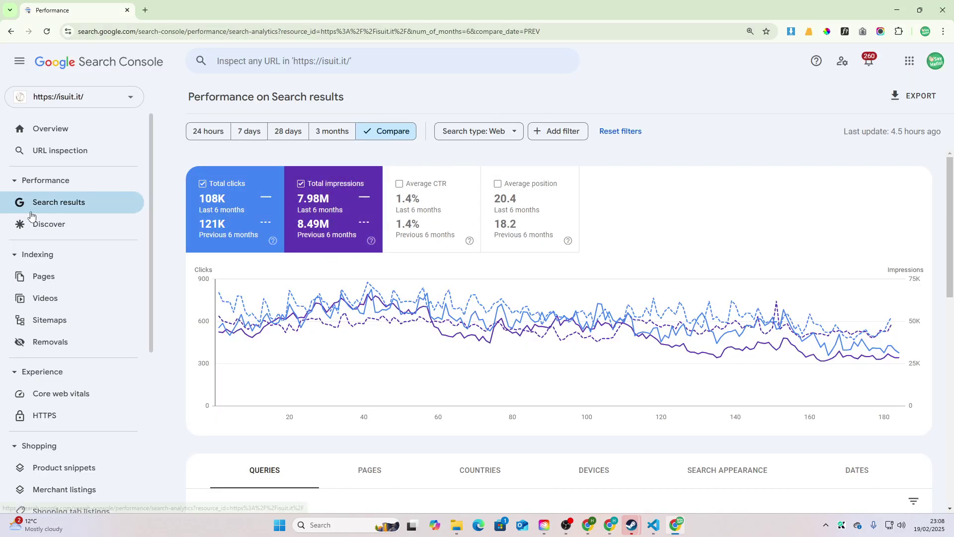
left_click(58, 201)
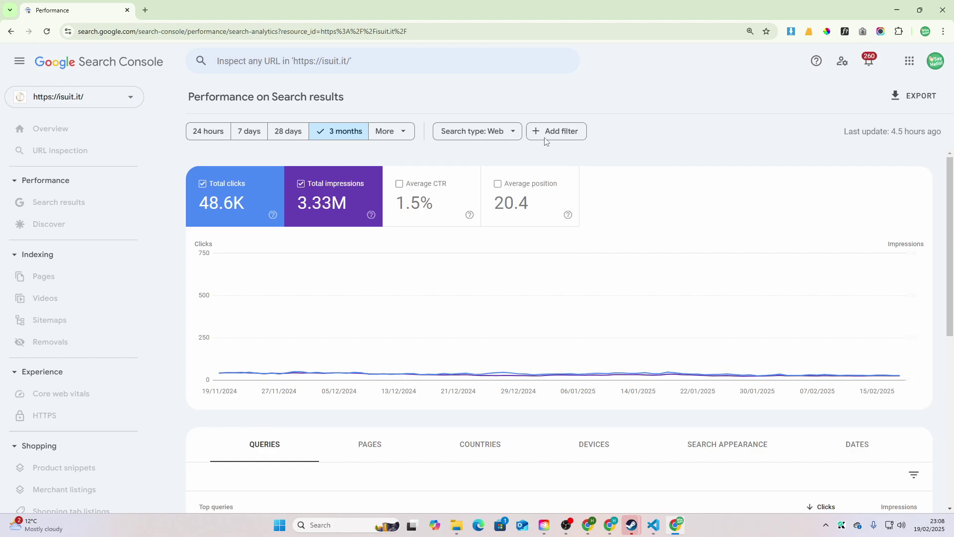
left_click(549, 132)
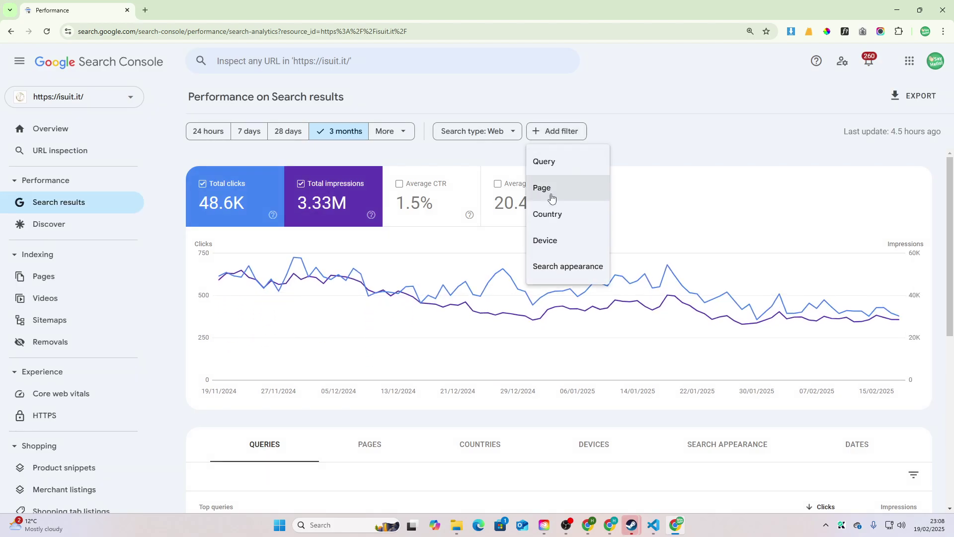
left_click(551, 162)
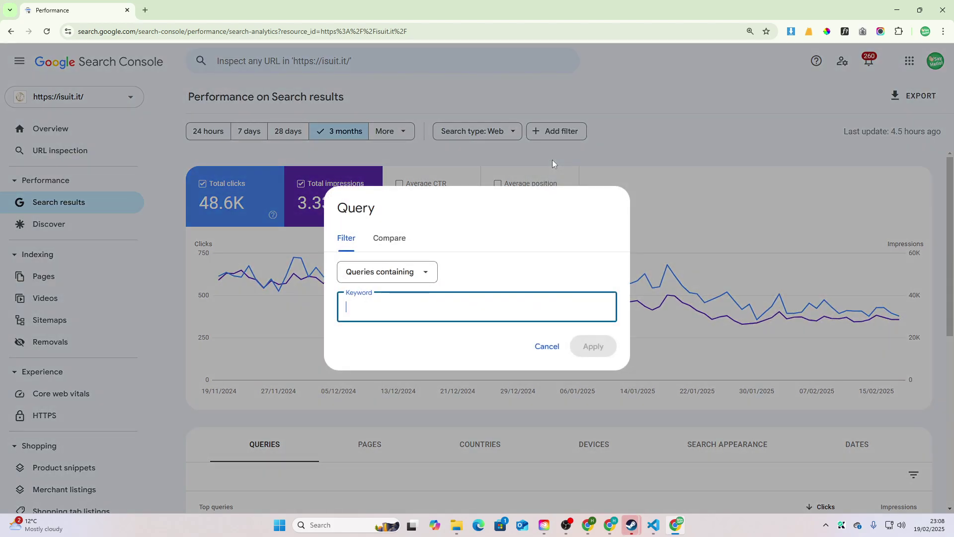
type("britiis")
key("BackSpace")
key("BackSpace")
type("sh")
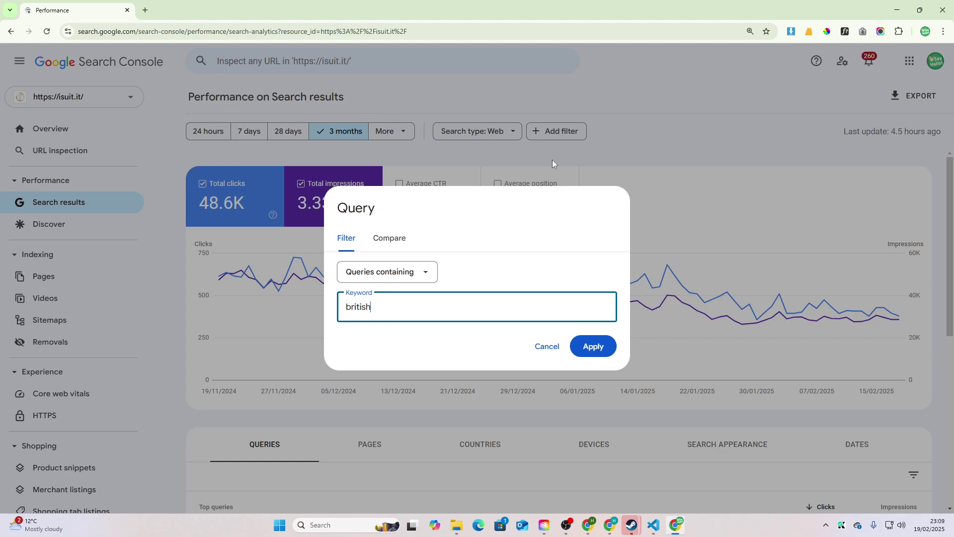
key("Return")
Set the report's date range to the last 16 months
scroll(494, 318, "down", 4)
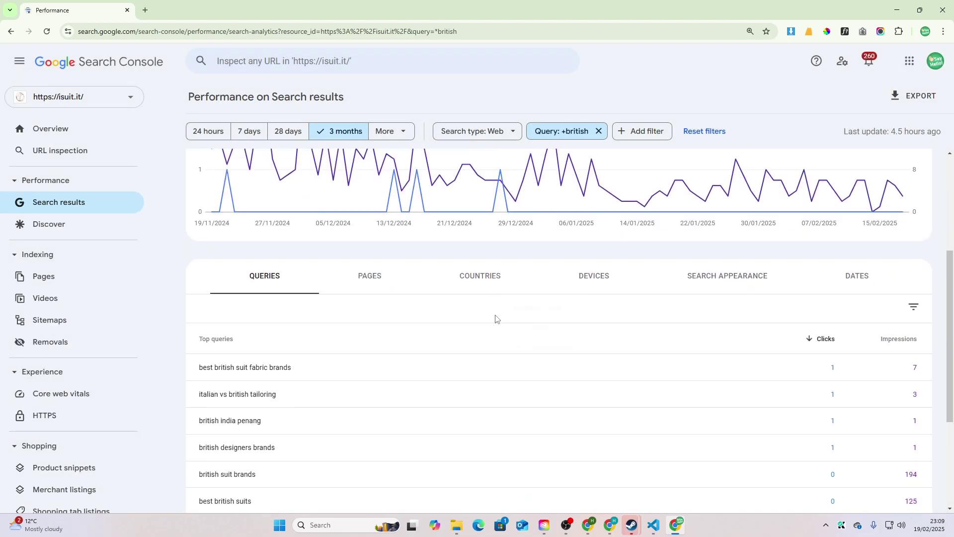
scroll(494, 318, "up", 4)
left_click(397, 130)
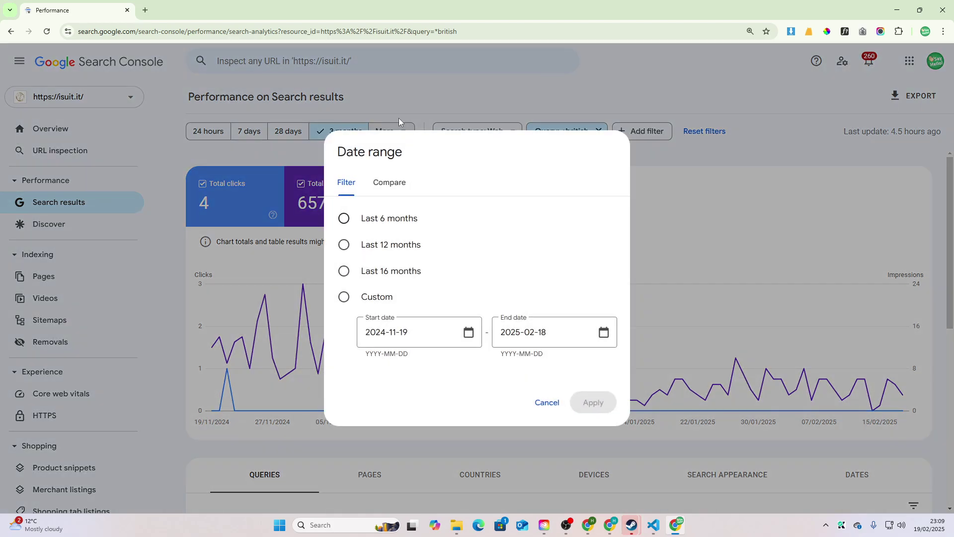
left_click(396, 272)
left_click(598, 400)
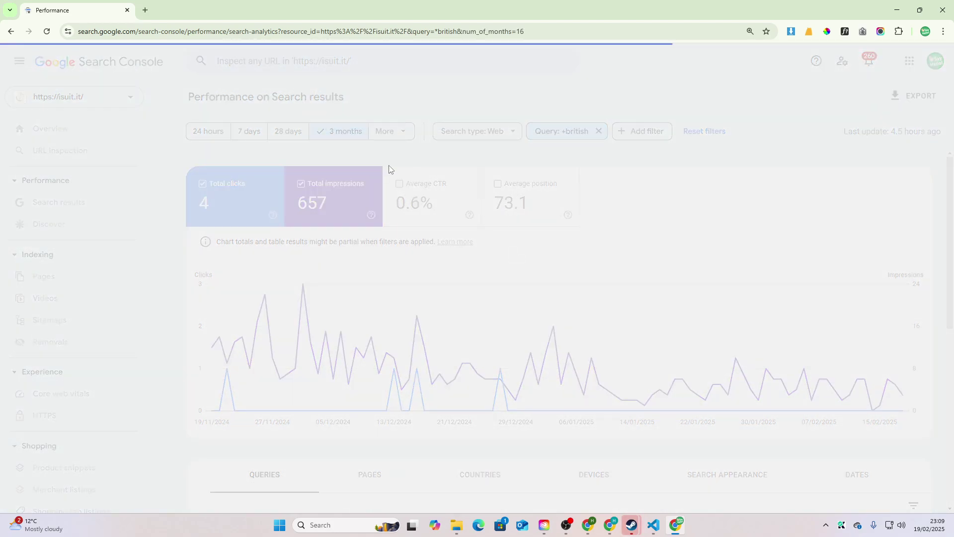
Break results down by page, sort by impressions, and filter to the top page
scroll(384, 434, "down", 1)
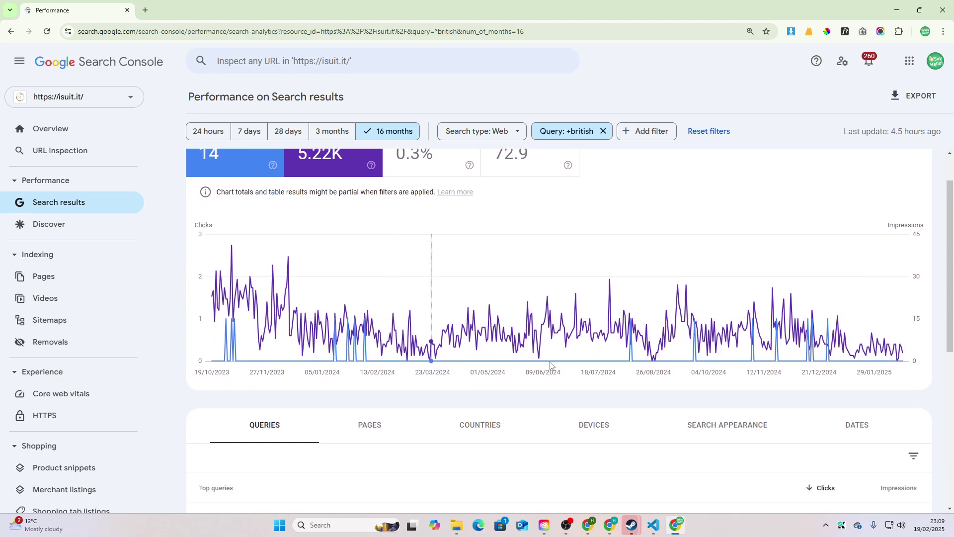
scroll(400, 341, "down", 4)
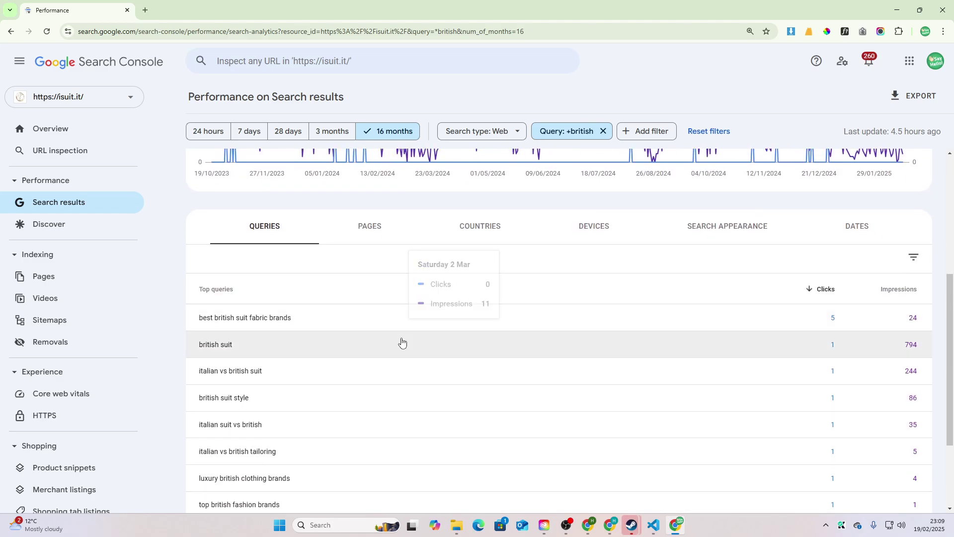
left_click(350, 239)
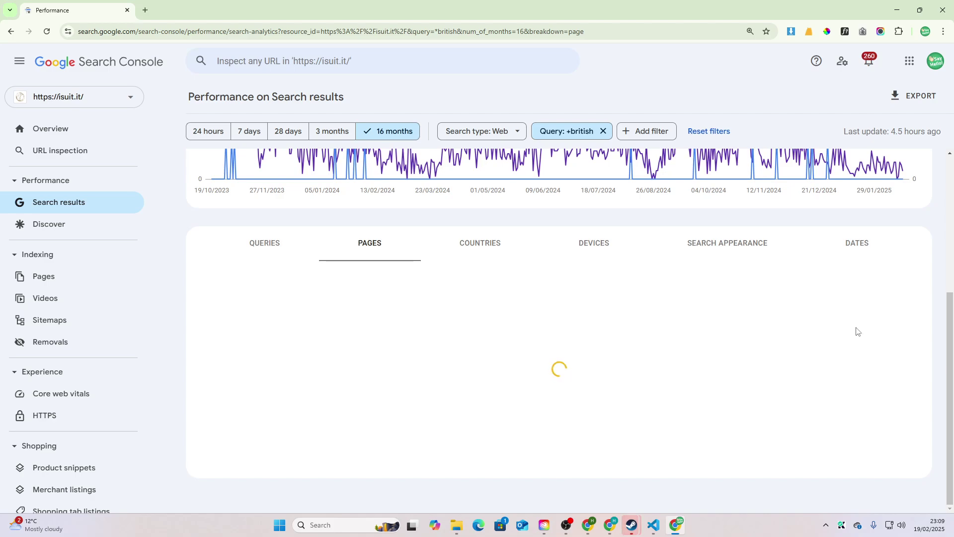
key("alt+Tab")
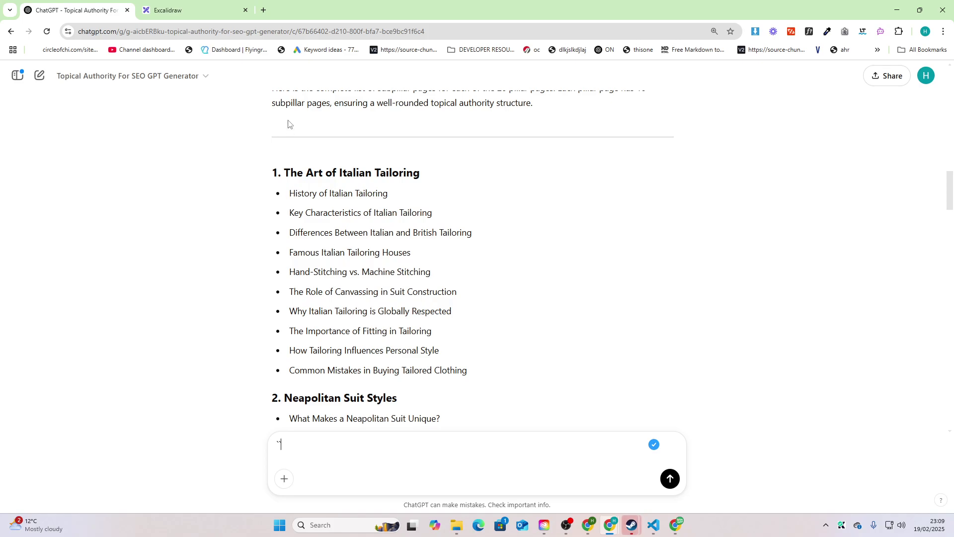
key("alt+Tab")
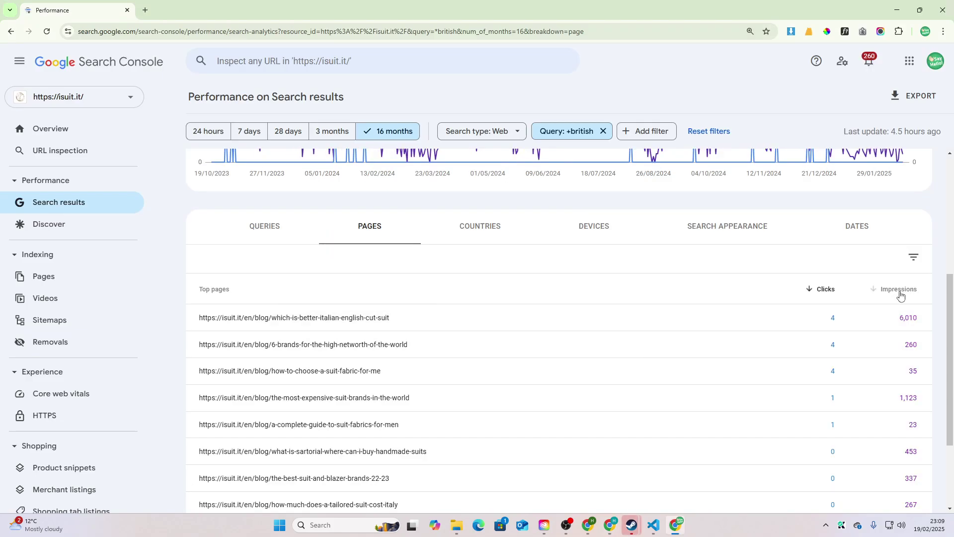
left_click(897, 295)
left_click_drag(415, 319, 171, 325)
left_click_drag(898, 318, 916, 322)
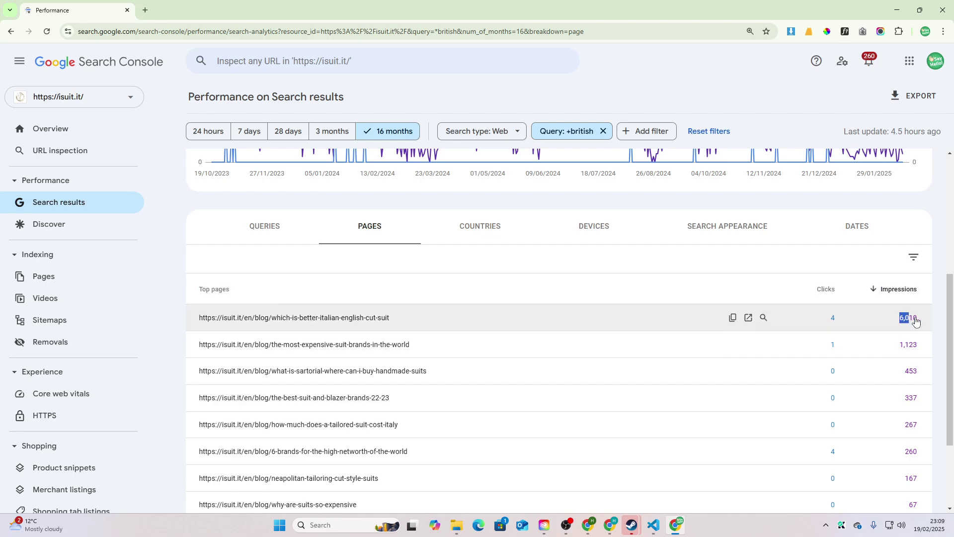
left_click(311, 320)
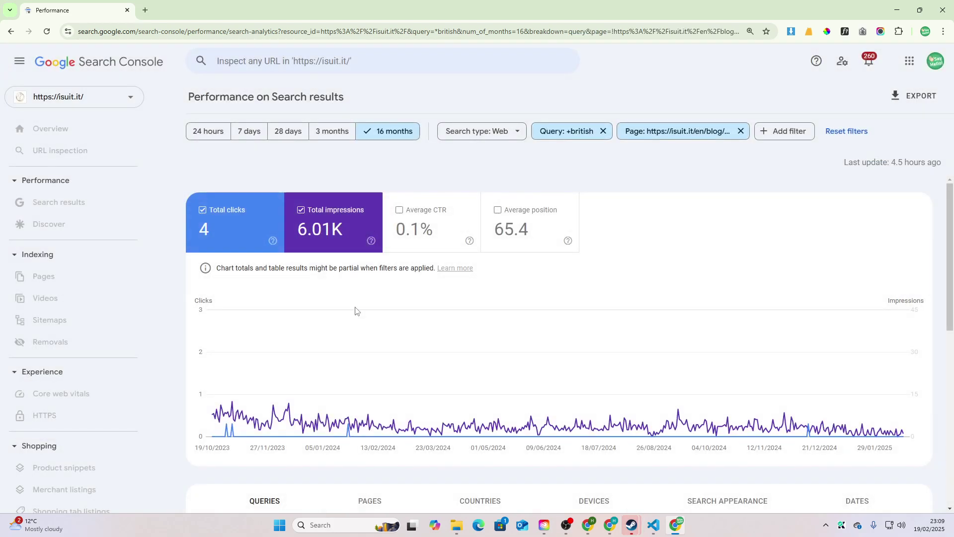
Review the pages and queries breakdowns for the top British-vs-Italian suit post
scroll(353, 318, "down", 2)
scroll(351, 343, "down", 1)
left_click(366, 411)
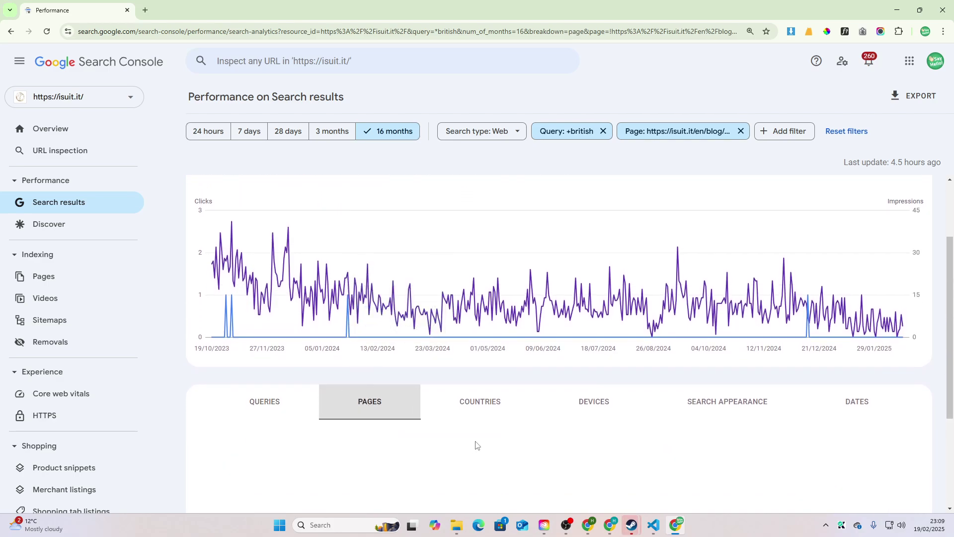
scroll(500, 449, "down", 1)
left_click(272, 343)
scroll(532, 403, "down", 4)
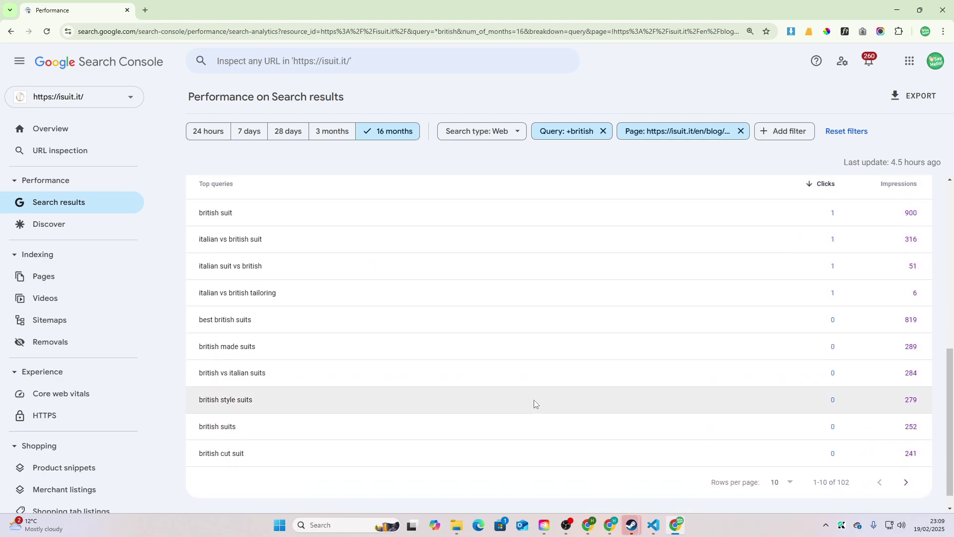
scroll(389, 248, "up", 3)
left_click(389, 248)
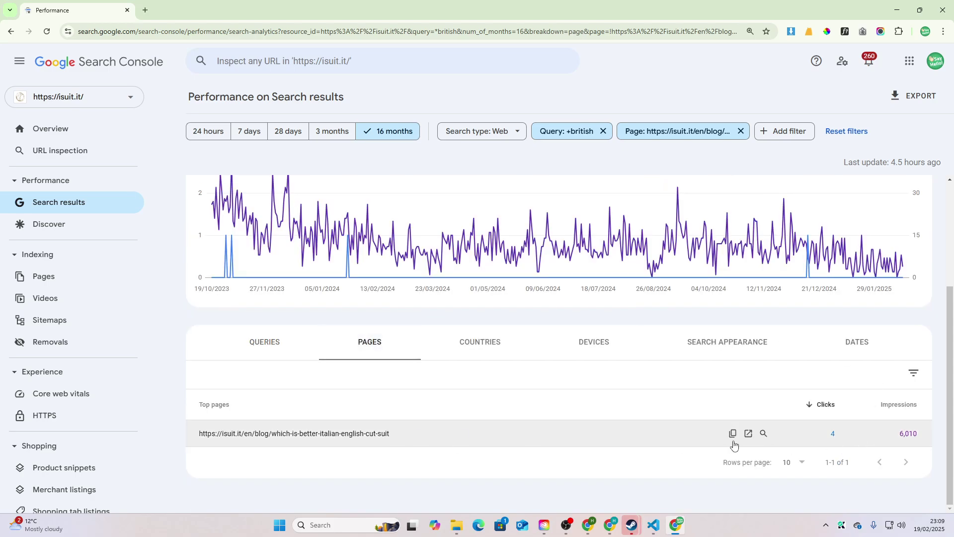
Open the top post from Google's index, check its publication year, and return to ChatGPT
left_click(762, 433)
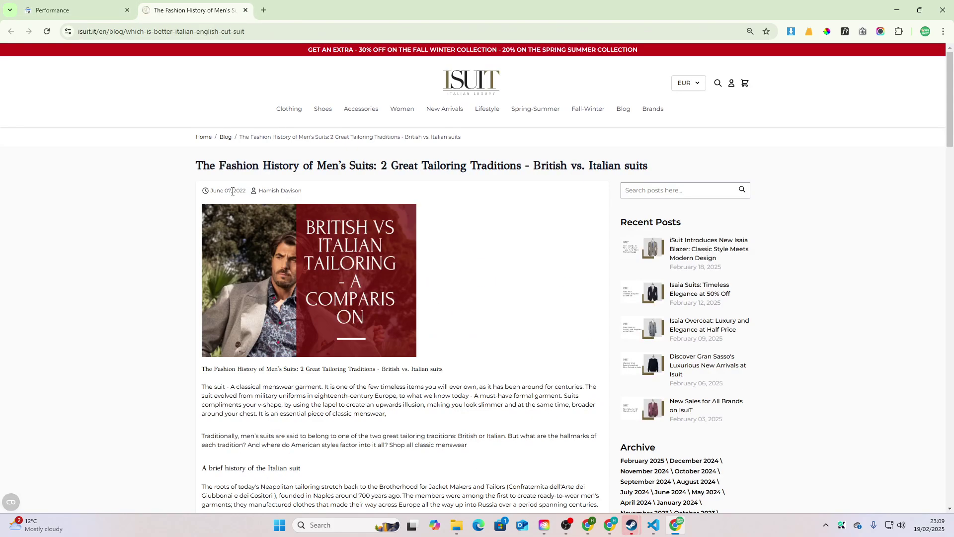
double_click(238, 191)
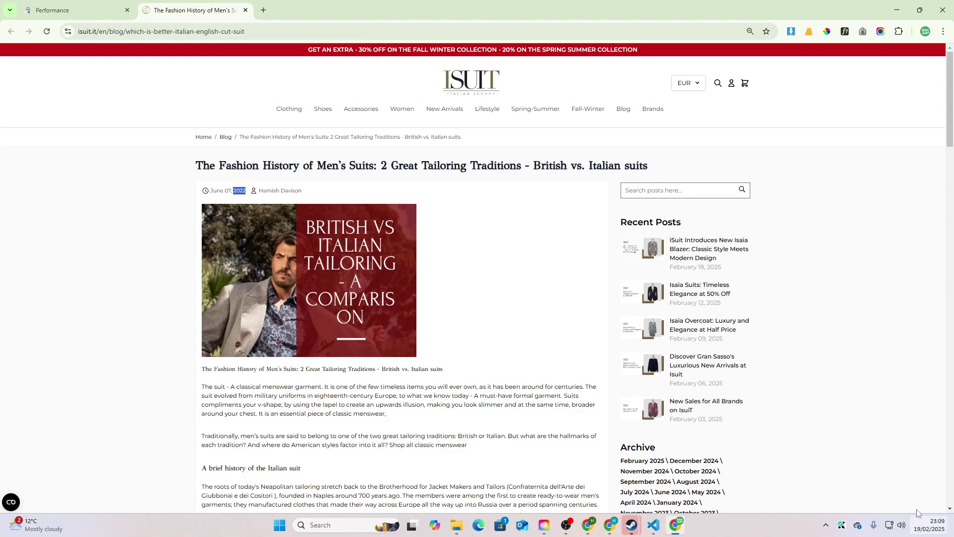
left_click(138, 302)
scroll(139, 303, "down", 1)
key("alt+Tab")
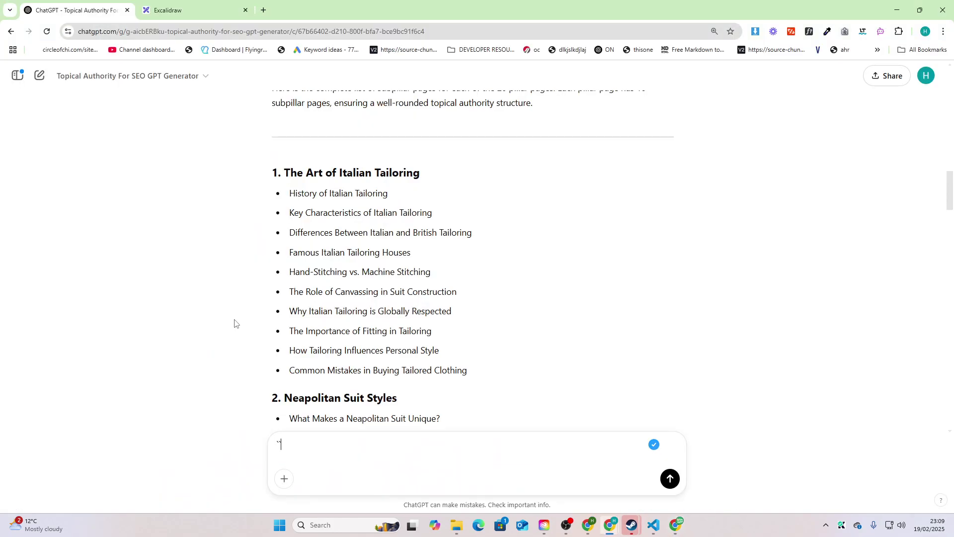
scroll(308, 255, "down", 1)
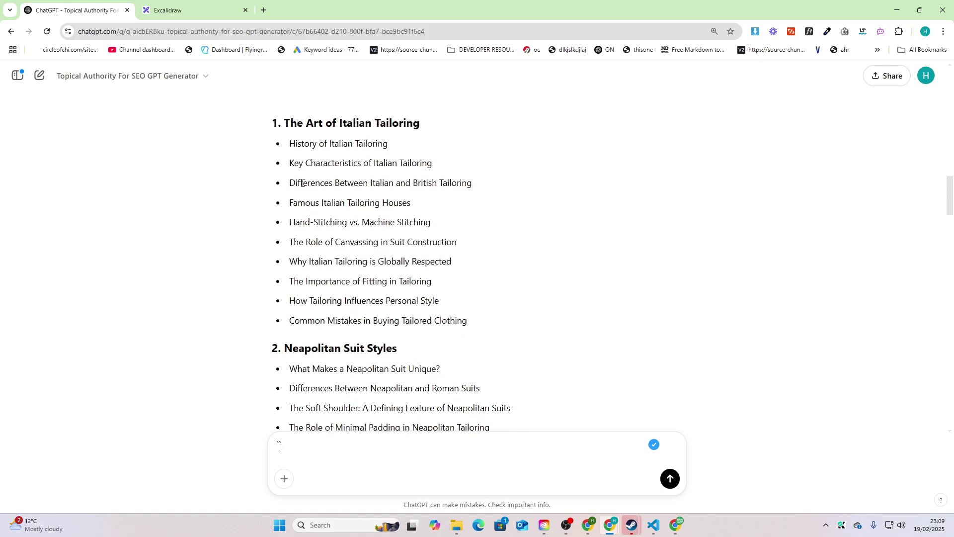
left_click_drag(286, 184, 476, 190)
left_click(476, 189)
triple_click(351, 203)
triple_click(364, 223)
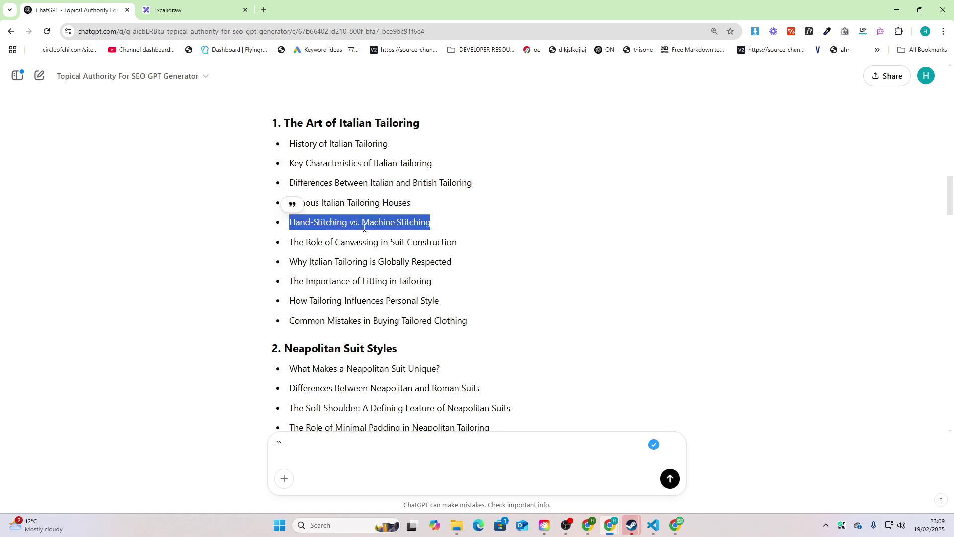
left_click(377, 247)
triple_click(377, 247)
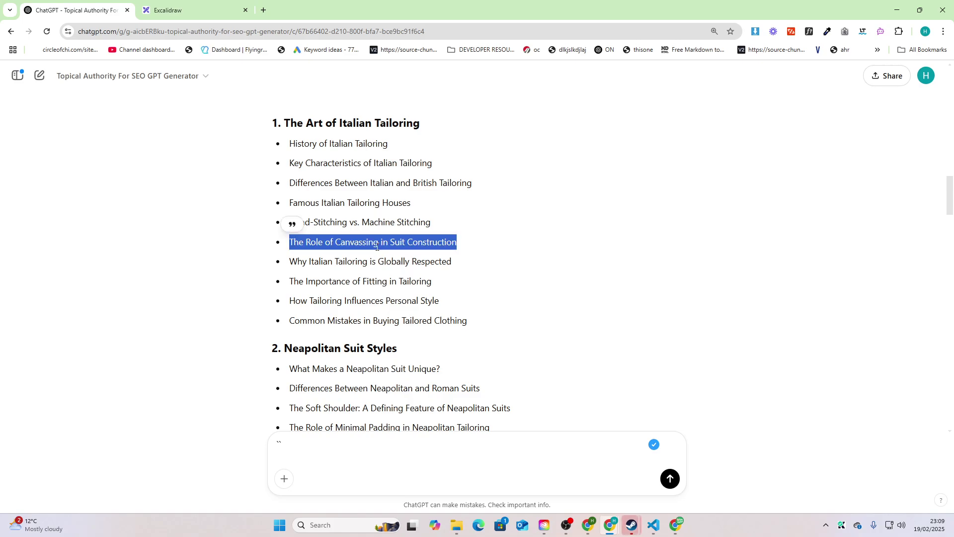
scroll(376, 247, "down", 1)
double_click(361, 201)
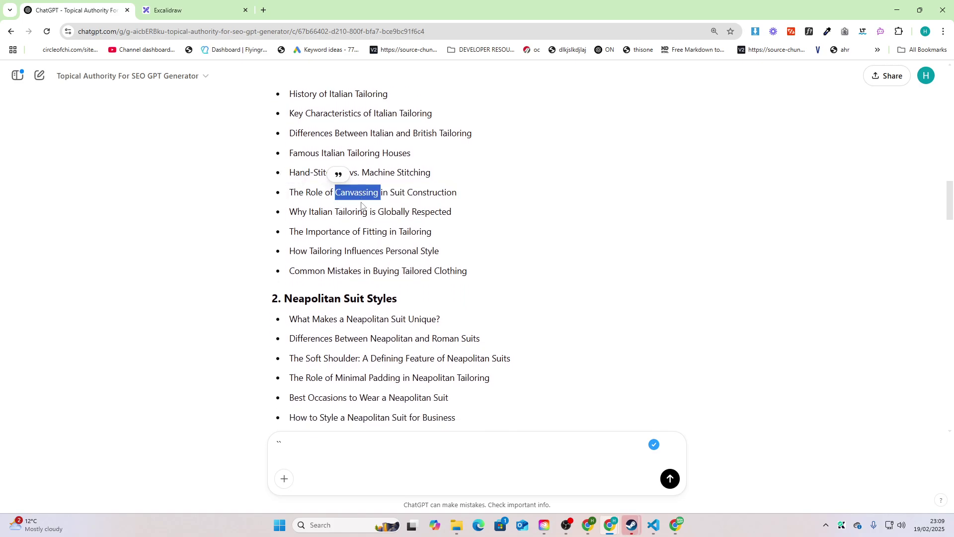
scroll(318, 204, "down", 3)
left_click_drag(293, 165, 420, 191)
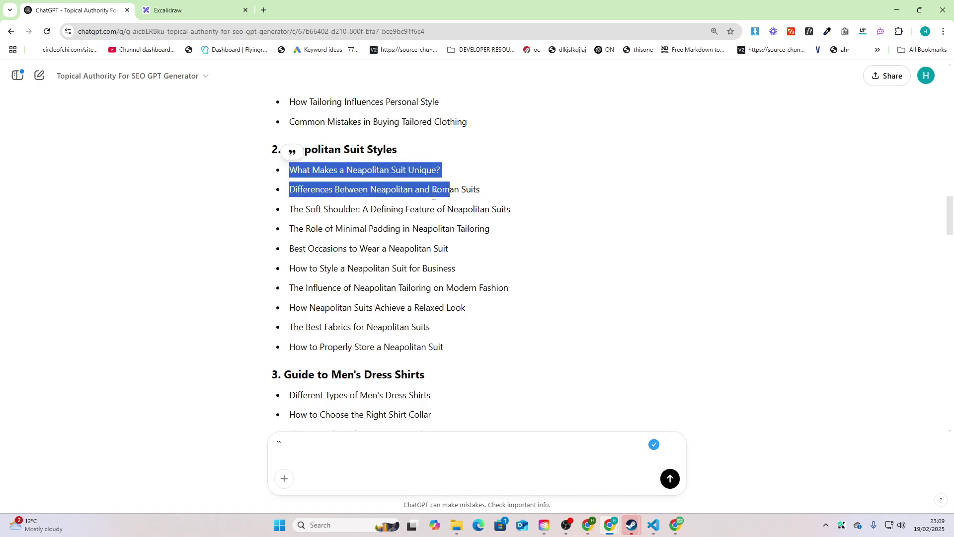
left_click(315, 189)
left_click_drag(315, 189, 506, 210)
double_click(421, 209)
triple_click(422, 210)
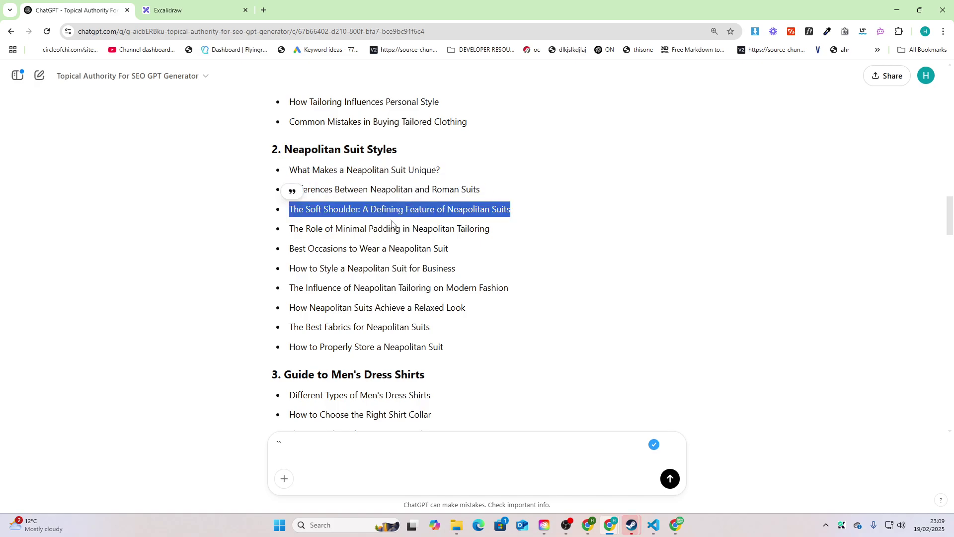
double_click(387, 228)
triple_click(386, 228)
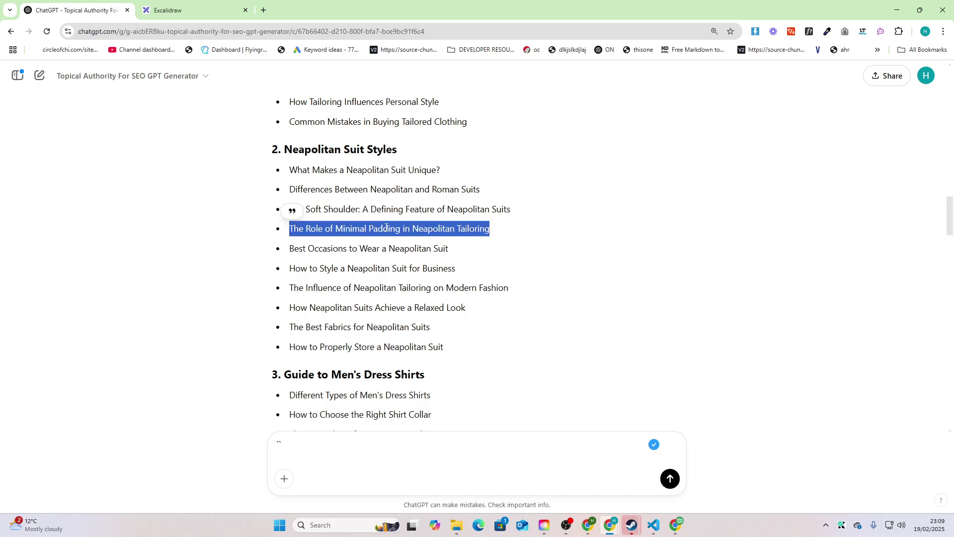
left_click(312, 234)
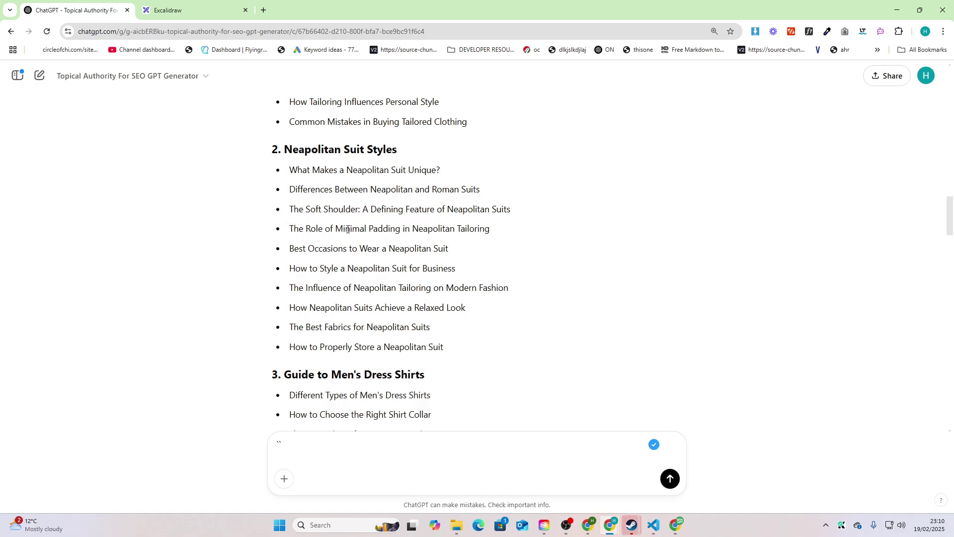
left_click_drag(336, 229, 401, 230)
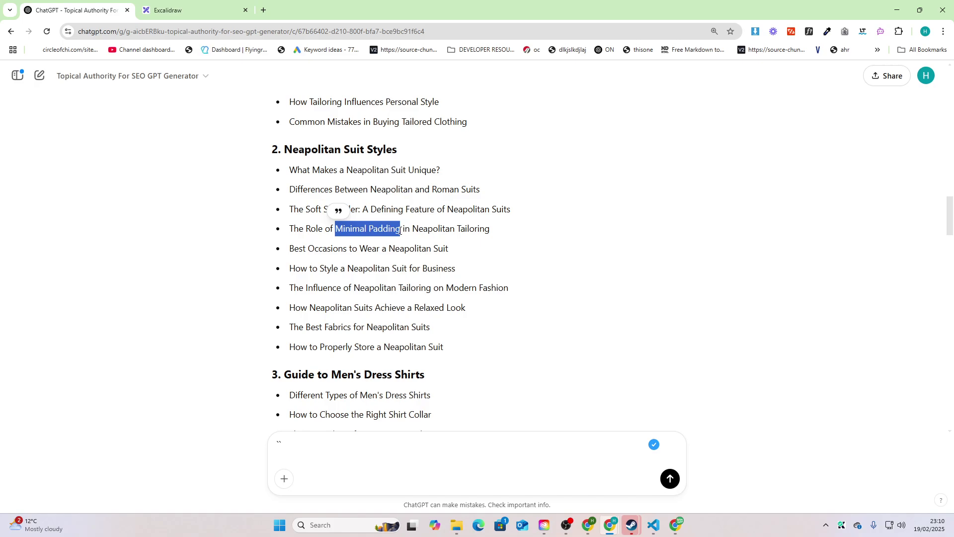
left_click_drag(323, 249, 373, 250)
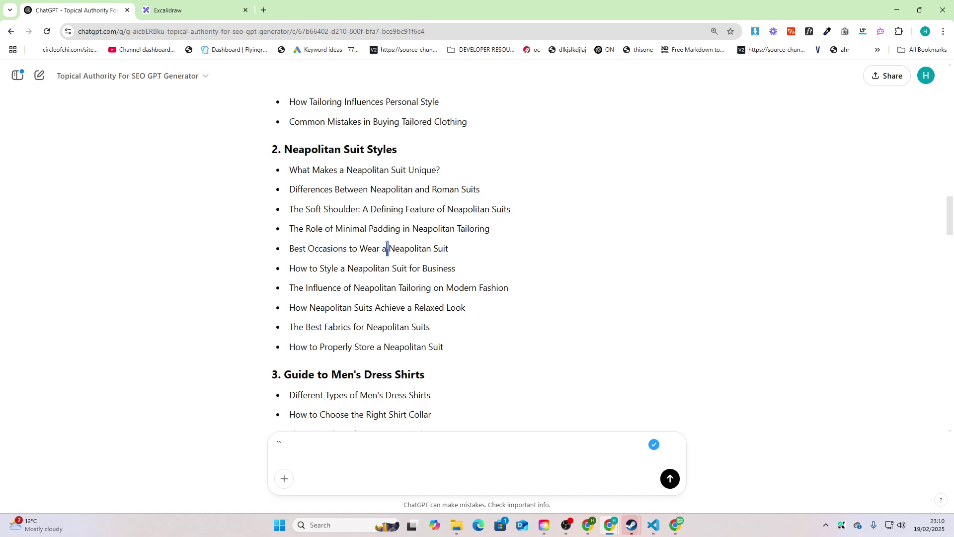
triple_click(372, 249)
scroll(371, 251, "down", 1)
left_click(363, 220)
triple_click(362, 221)
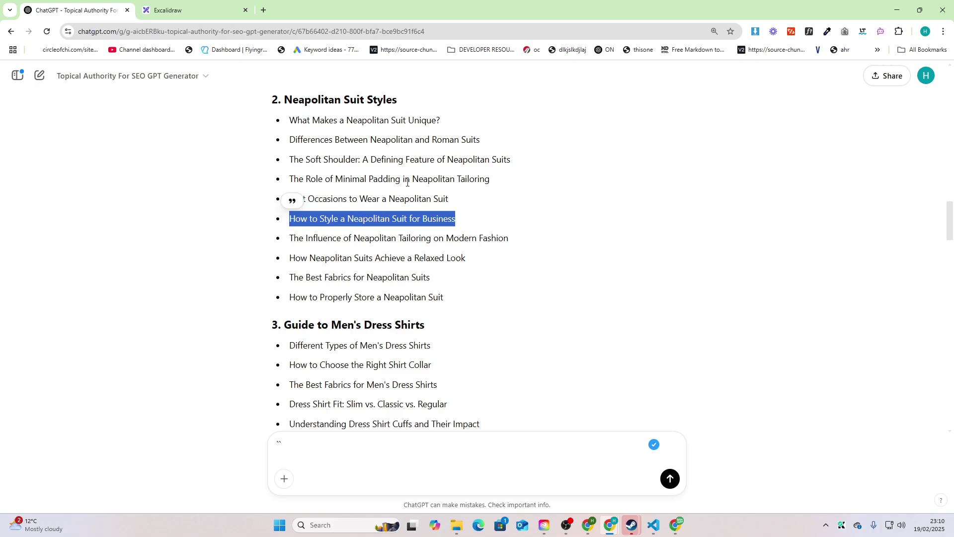
scroll(396, 255, "down", 2)
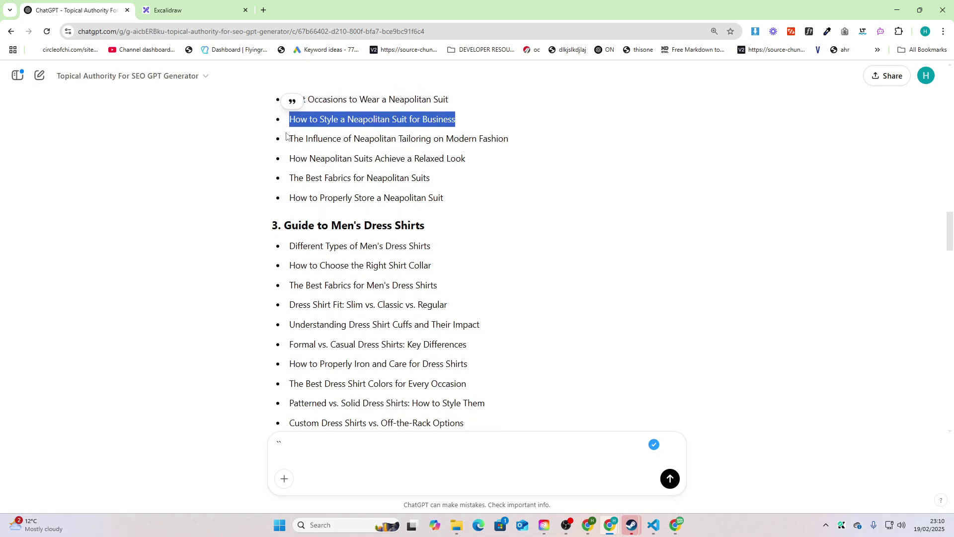
left_click(446, 211)
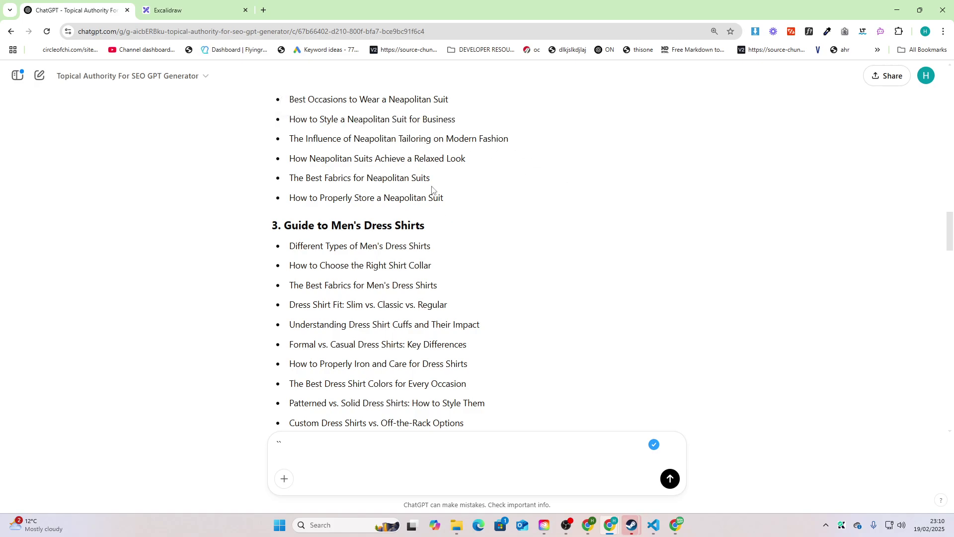
Handwrite 'Buyer intent' below the 400 in the Excalidraw sketch
left_click(194, 10)
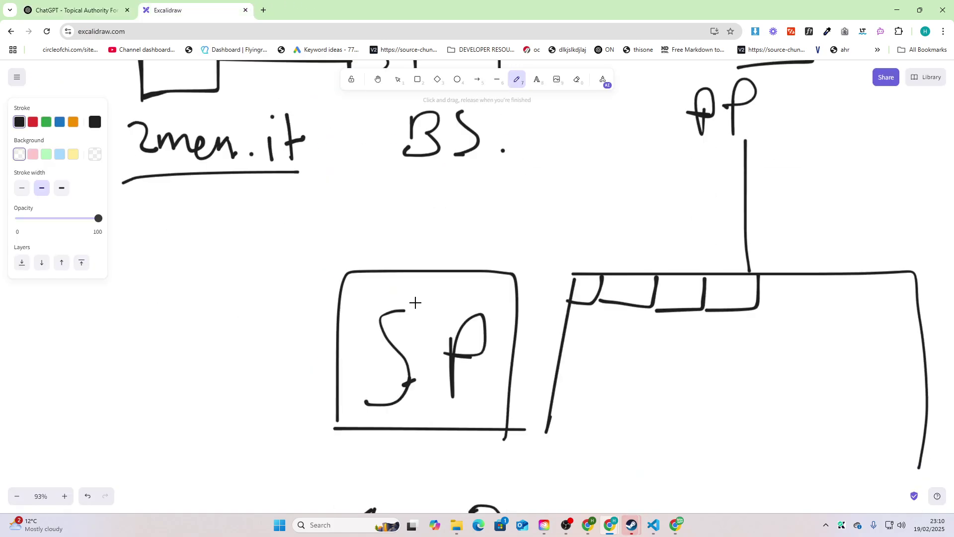
scroll(415, 303, "down", 3)
scroll(415, 305, "down", 3)
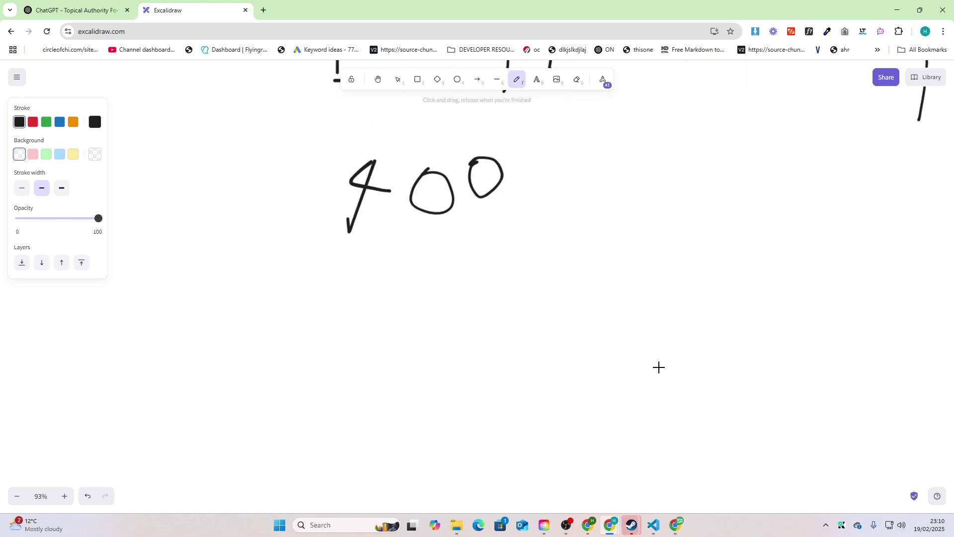
left_click_drag(497, 278, 496, 314)
mouse_move(498, 253)
left_mouse_down()
mouse_move(541, 279)
mouse_move(503, 320)
left_mouse_up()
mouse_move(565, 287)
left_mouse_down()
mouse_move(596, 300)
mouse_move(621, 340)
mouse_move(771, 279)
left_mouse_up()
left_click_drag(530, 379, 535, 408)
left_click_drag(530, 354, 576, 406)
left_click_drag(590, 342, 595, 407)
mouse_move(589, 377)
left_mouse_down()
mouse_move(617, 374)
mouse_move(651, 392)
mouse_move(699, 383)
mouse_move(705, 354)
left_mouse_up()
left_click_drag(721, 384, 765, 385)
left_click_drag(704, 355, 702, 405)
left_click_drag(688, 372, 747, 374)
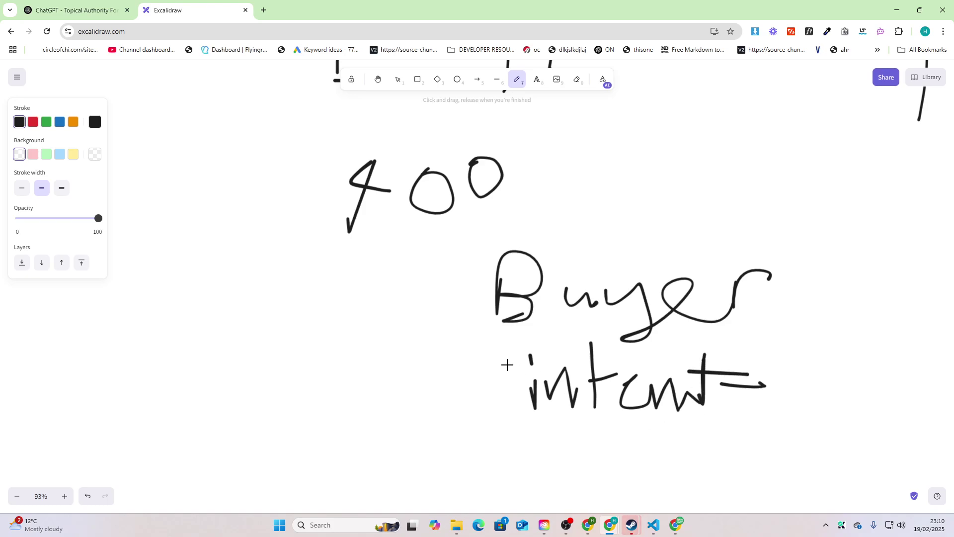
Draw a box around the 'Buyer intent' note
scroll(507, 364, "up", 1)
scroll(457, 380, "down", 2)
mouse_move(453, 206)
left_mouse_down()
mouse_move(443, 358)
mouse_move(760, 167)
mouse_move(813, 390)
mouse_move(437, 342)
left_mouse_up()
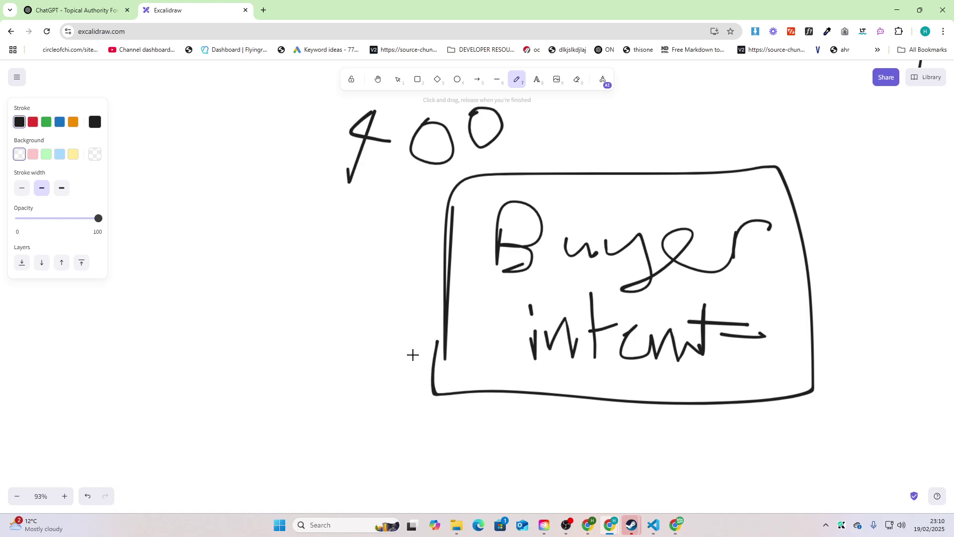
scroll(413, 352, "down", 2)
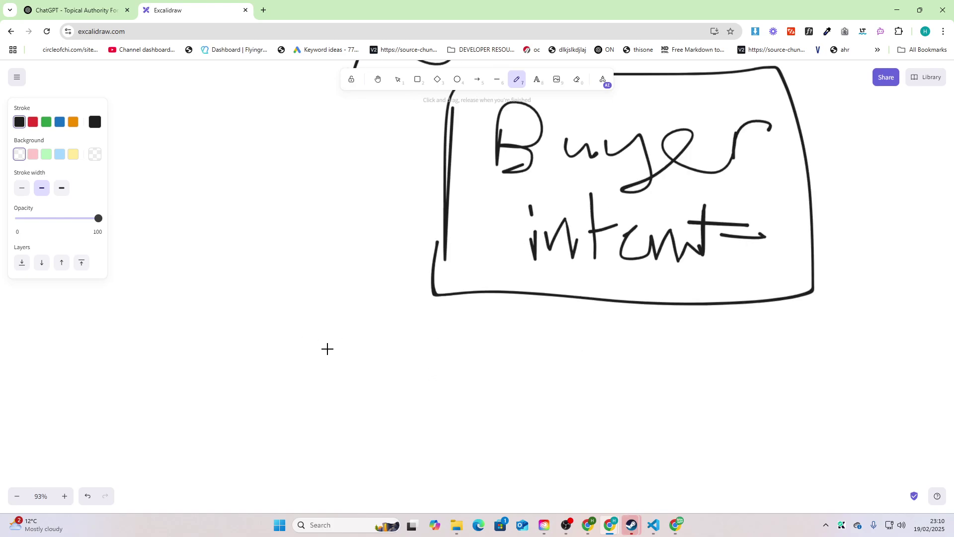
scroll(327, 348, "up", 7)
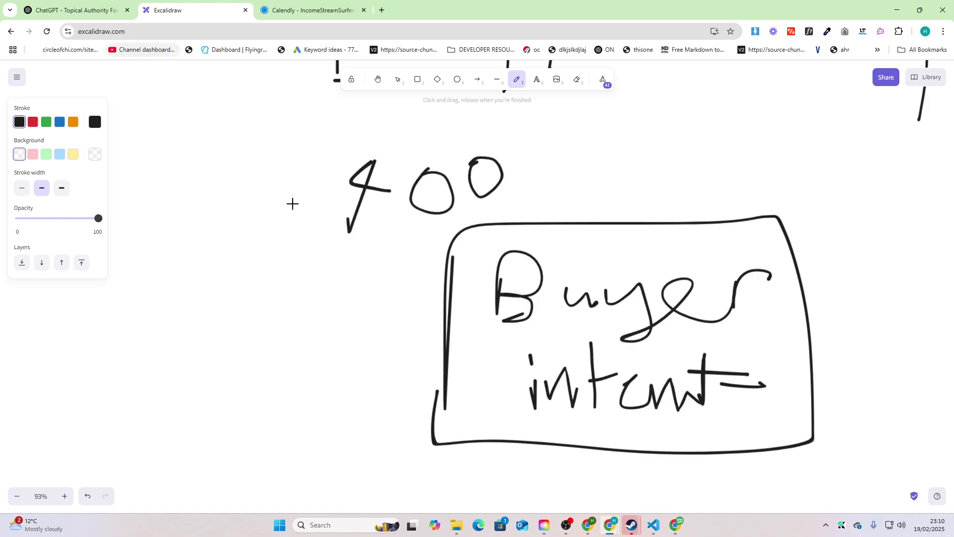
scroll(293, 205, "down", 4)
scroll(335, 264, "up", 3)
scroll(328, 262, "down", 4)
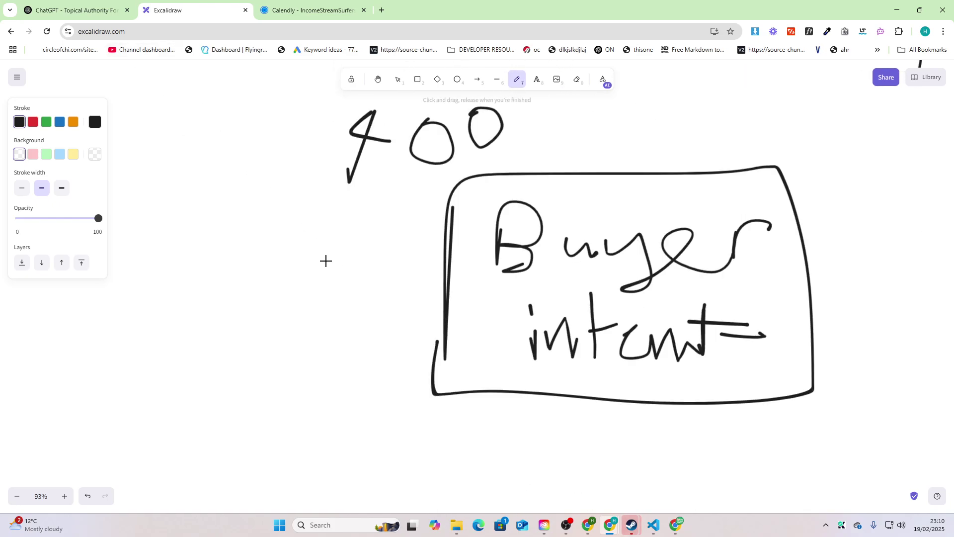
scroll(265, 353, "down", 2)
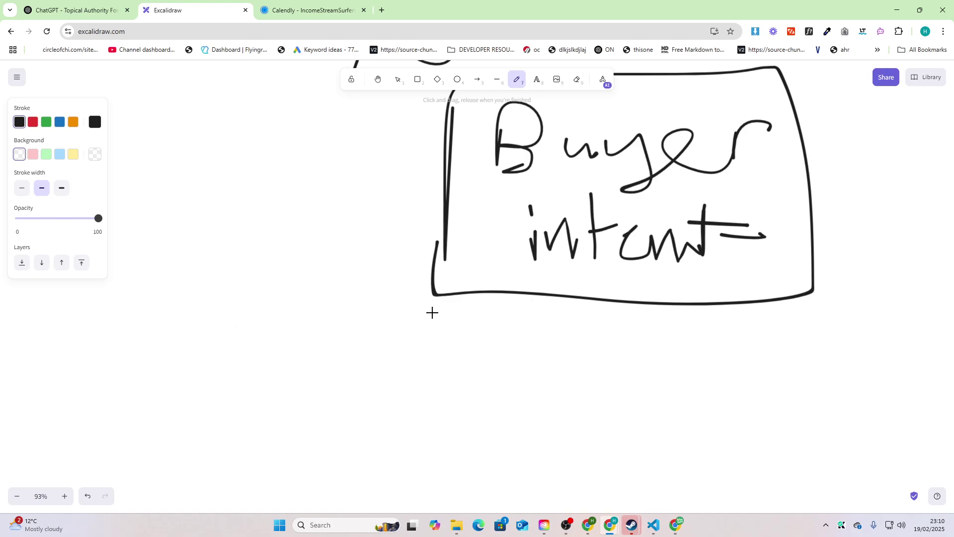
scroll(433, 312, "up", 5)
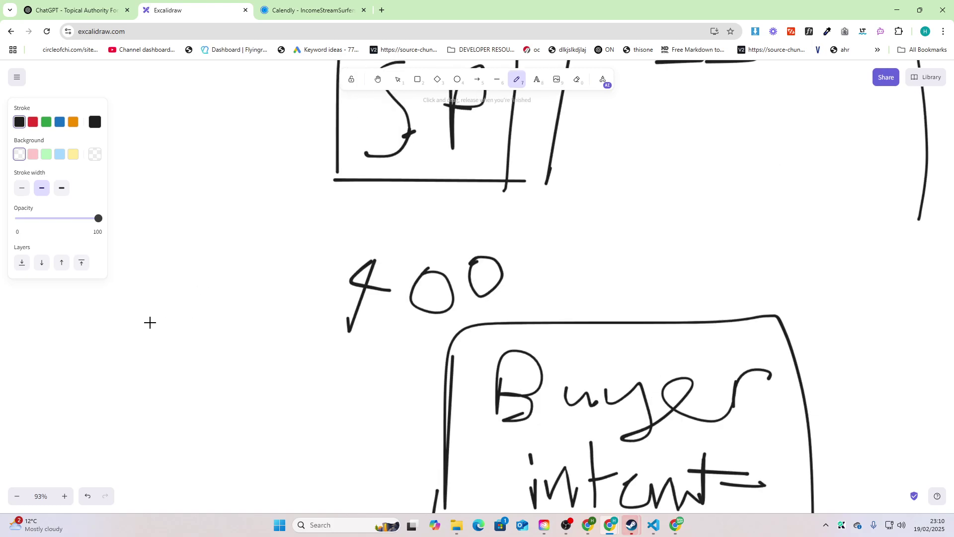
Write '10 blog' to the left of 400, then go back to ChatGPT
left_click_drag(149, 324, 158, 373)
left_click_drag(172, 342, 172, 345)
scroll(223, 356, "down", 2)
mouse_move(232, 278)
left_mouse_down()
mouse_move(231, 327)
mouse_move(255, 327)
left_mouse_up()
left_click_drag(271, 297, 275, 365)
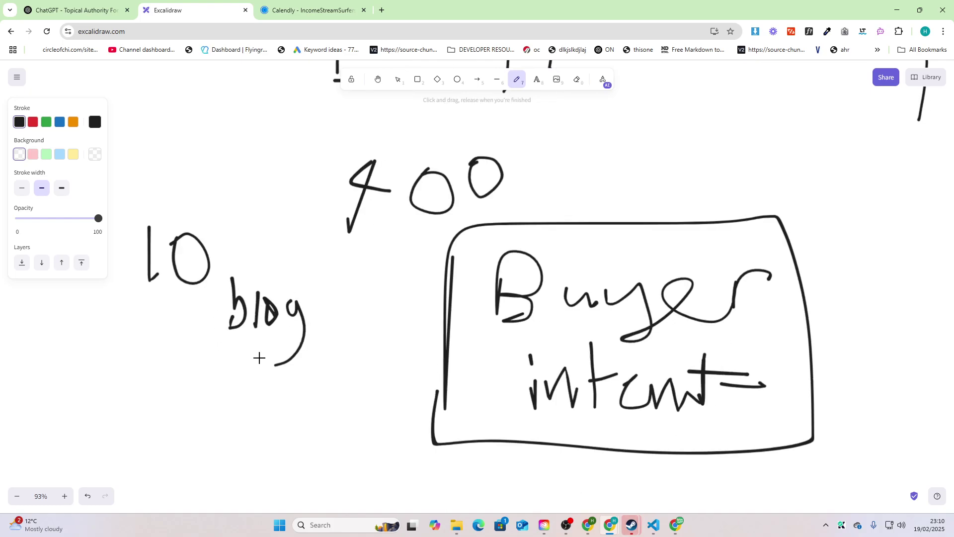
scroll(375, 342, "up", 5)
scroll(434, 324, "down", 4)
key("ctrl+Page_Up")
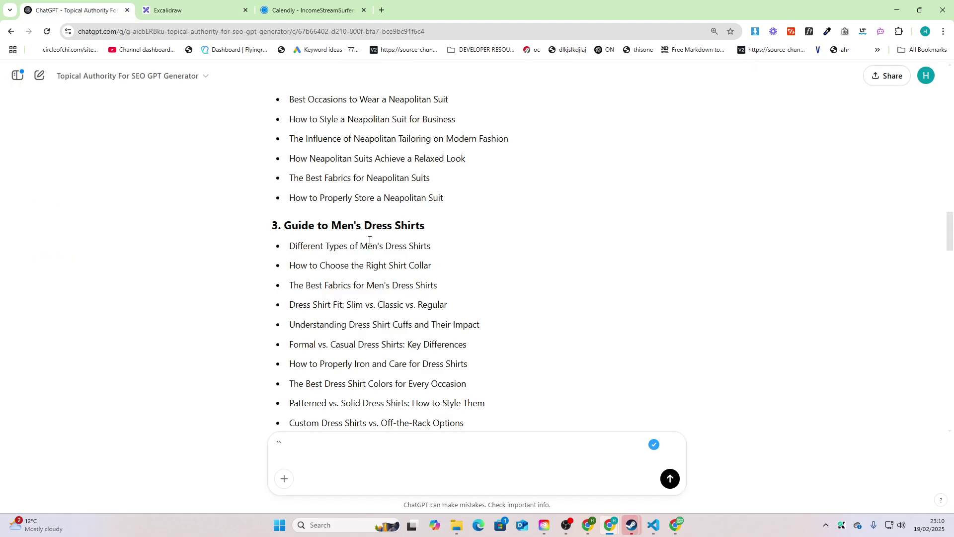
Switch to Calendly's free 30-minute SEO strategy call page and accept its cookie notice
left_click(393, 284)
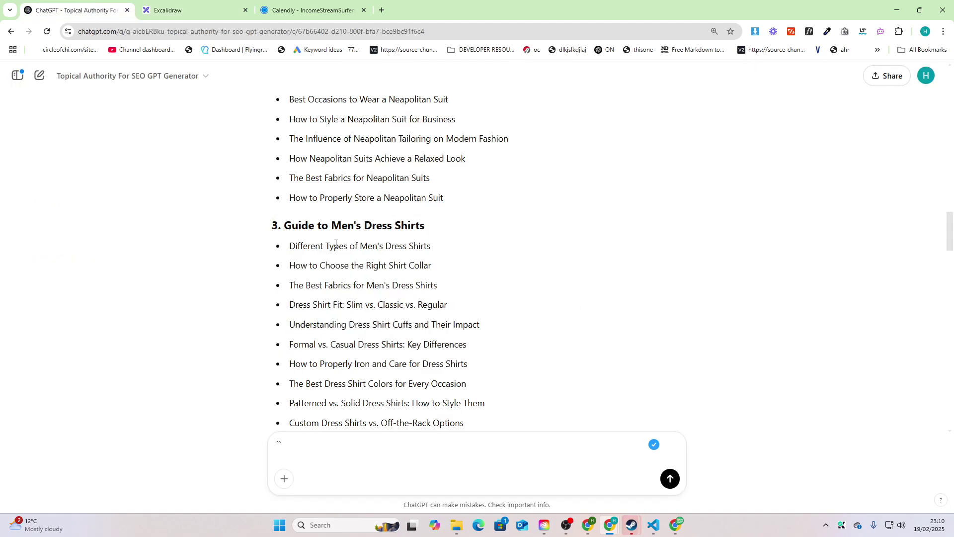
left_click(301, 4)
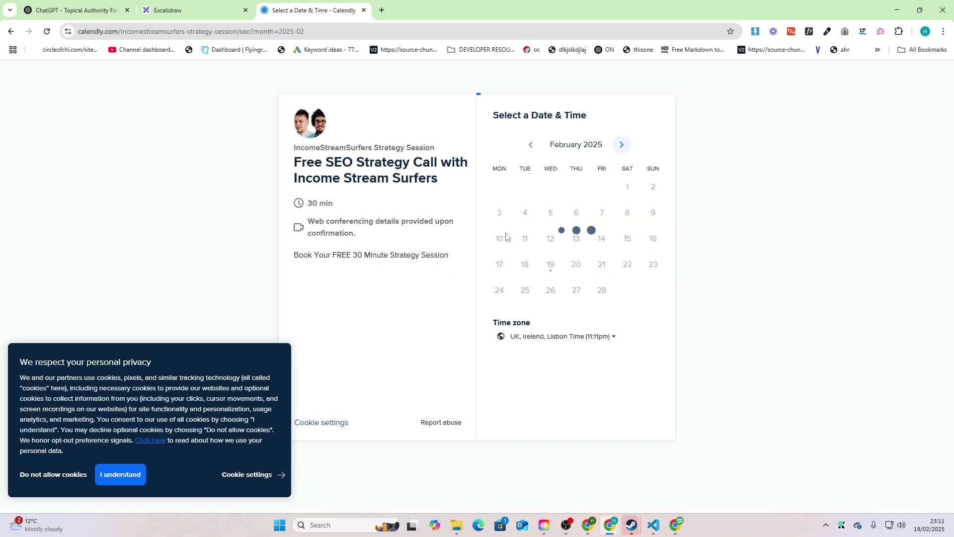
left_click(133, 473)
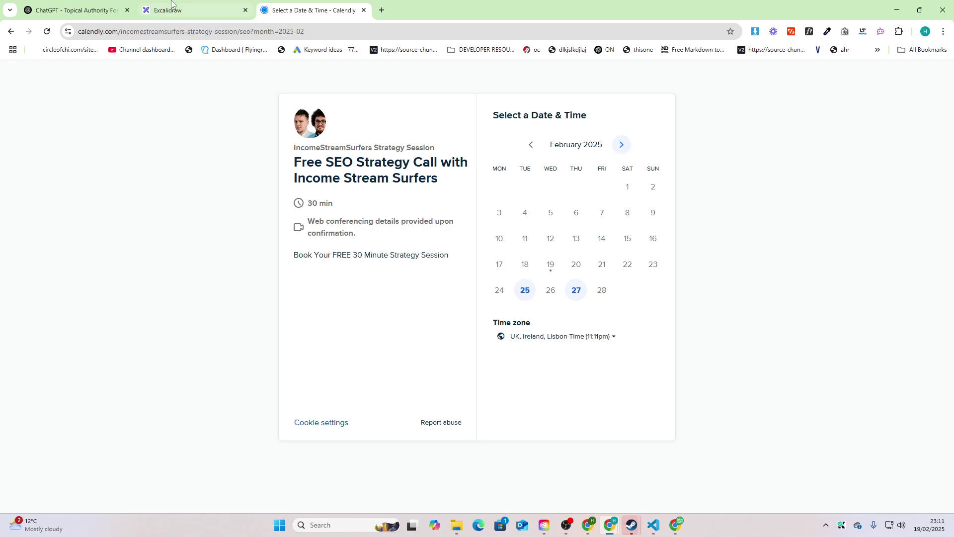
mouse_move(177, 5)
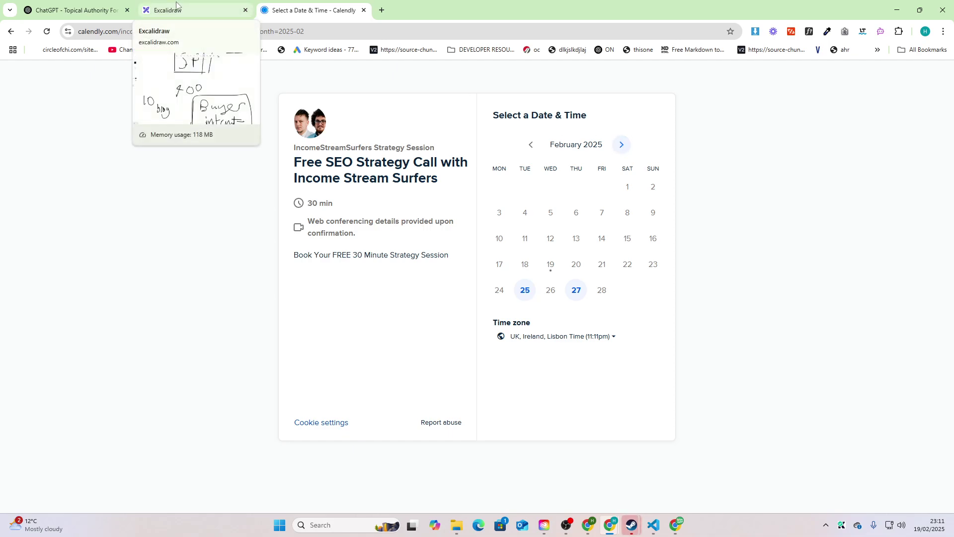
Look over the Excalidraw sketch, scrolling through it
left_click(176, 5)
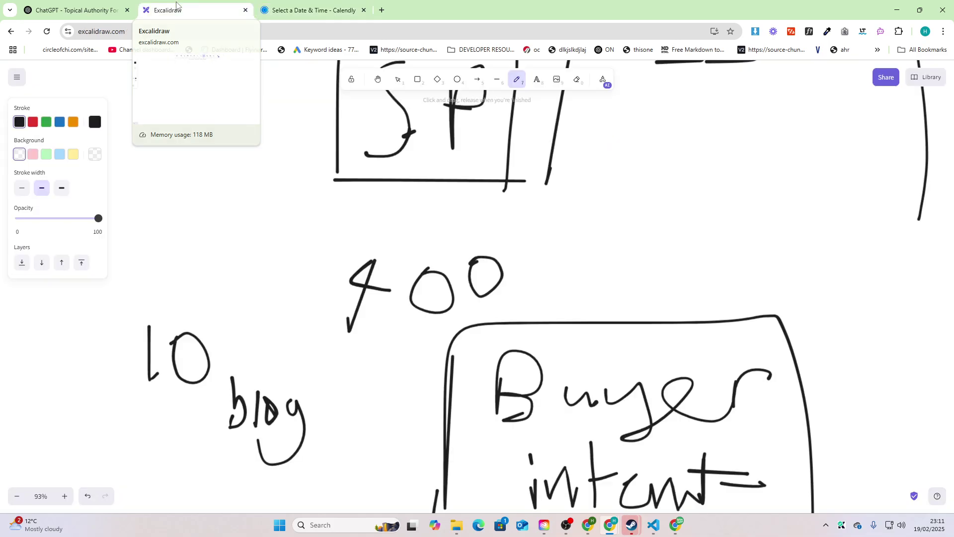
scroll(379, 283, "down", 4)
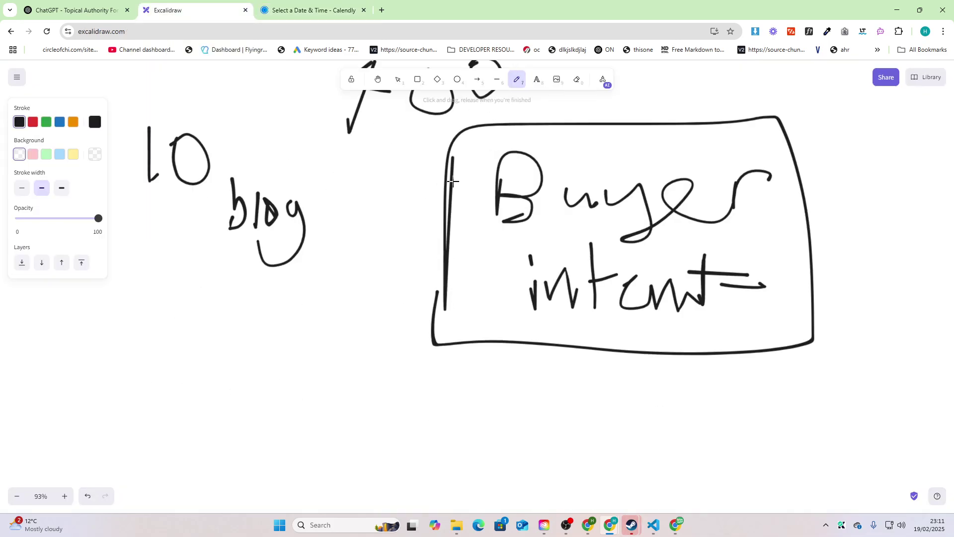
mouse_move(454, 181)
left_mouse_down()
mouse_move(448, 368)
mouse_move(449, 320)
mouse_move(825, 322)
mouse_move(811, 251)
left_mouse_up()
scroll(448, 367, "down", 2)
scroll(376, 133, "up", 3)
scroll(377, 267, "down", 3)
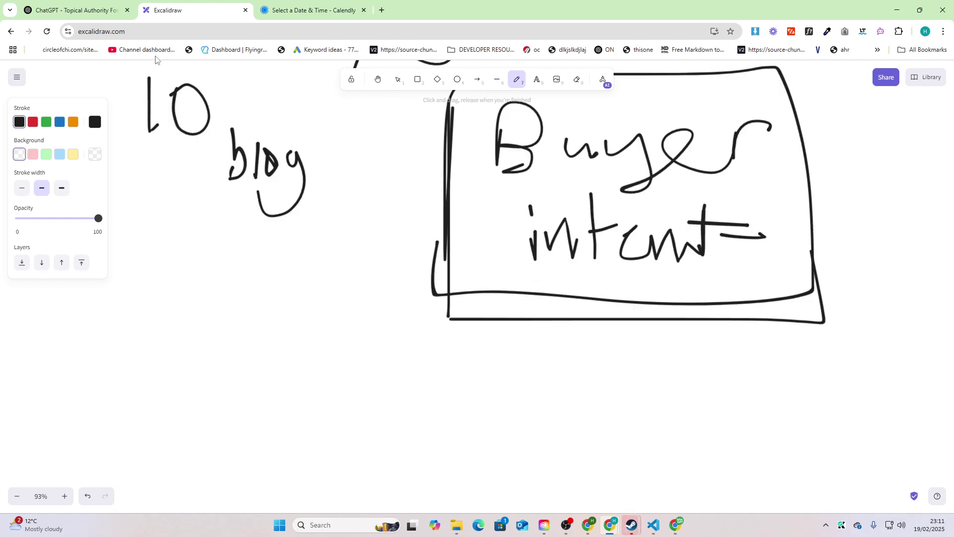
In the ChatGPT topic list, select and copy 'How to Style a Neapolitan Suit for Business'
left_click(74, 10)
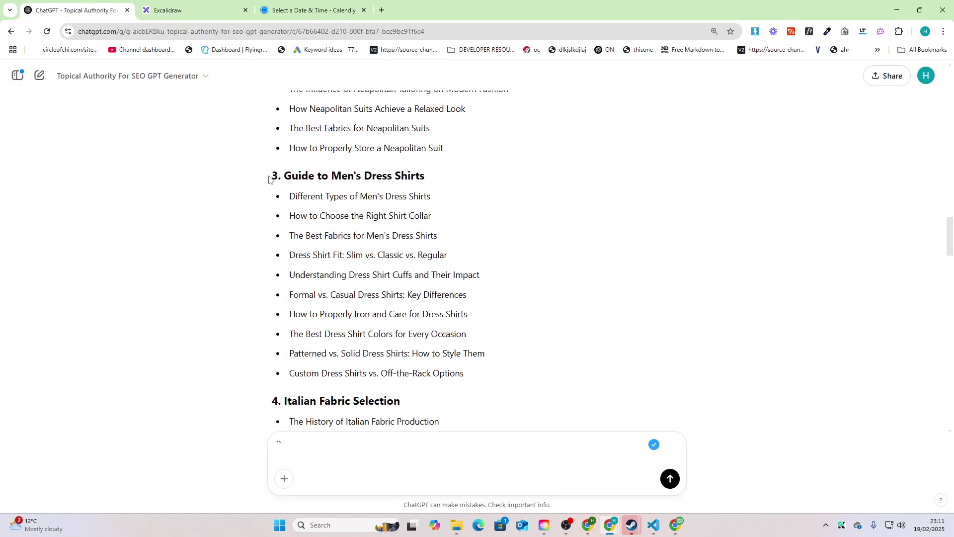
mouse_move(268, 178)
left_mouse_down()
mouse_move(494, 373)
mouse_move(258, 179)
left_mouse_up()
left_click(492, 372)
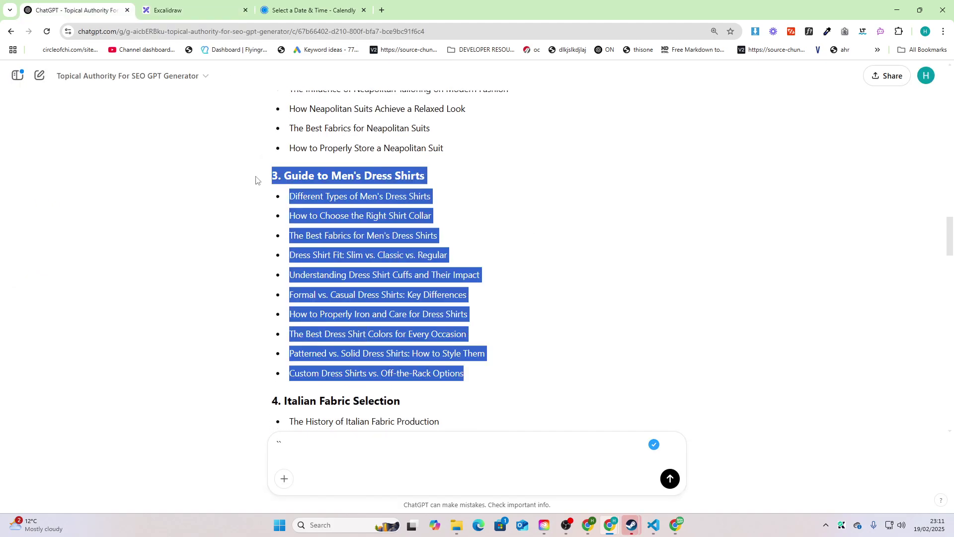
left_click(321, 295)
mouse_move(294, 373)
left_mouse_down()
mouse_move(471, 375)
mouse_move(289, 375)
left_mouse_up()
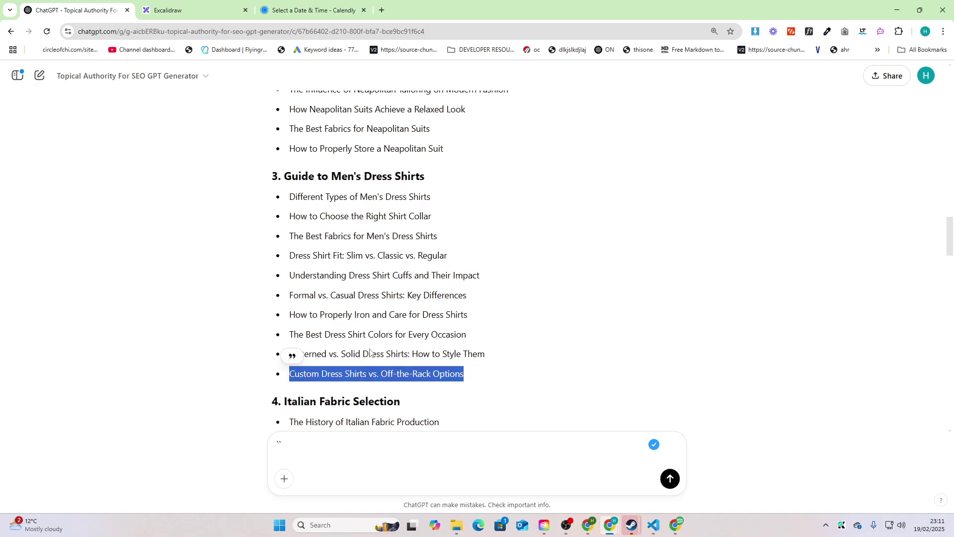
scroll(296, 354, "up", 4)
left_click_drag(288, 275, 471, 273)
key("ctrl+c")
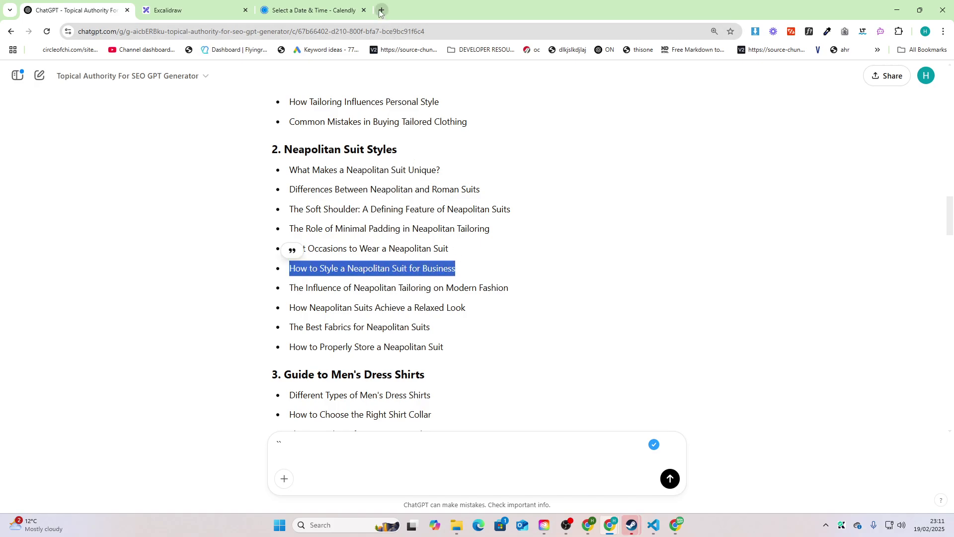
Create a blank Google Doc in a new tab with docs.new
left_click(381, 11)
type("docs.new")
key("Return")
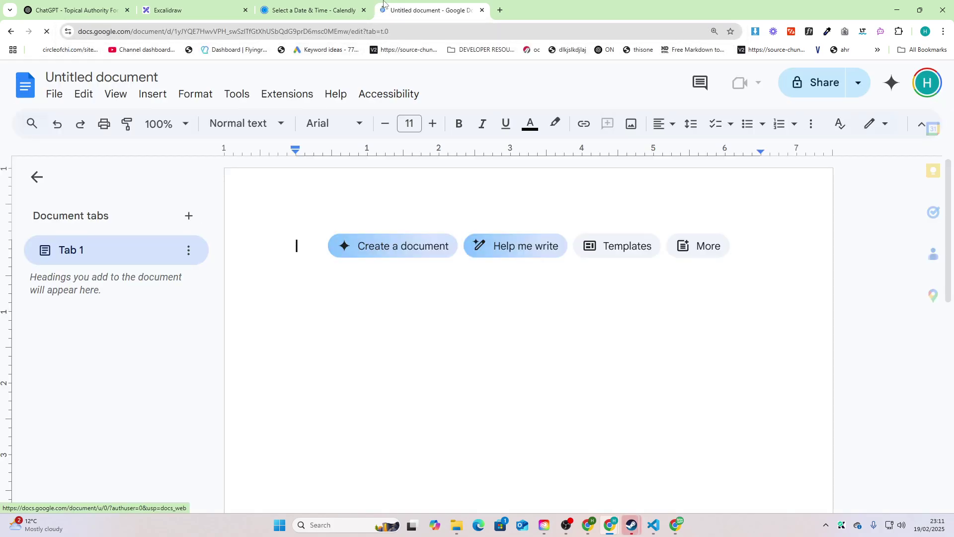
Open the 'random prompt' document from Docs home and scroll through its text
left_click_drag(383, 2, 298, 9)
scroll(85, 305, "down", 3)
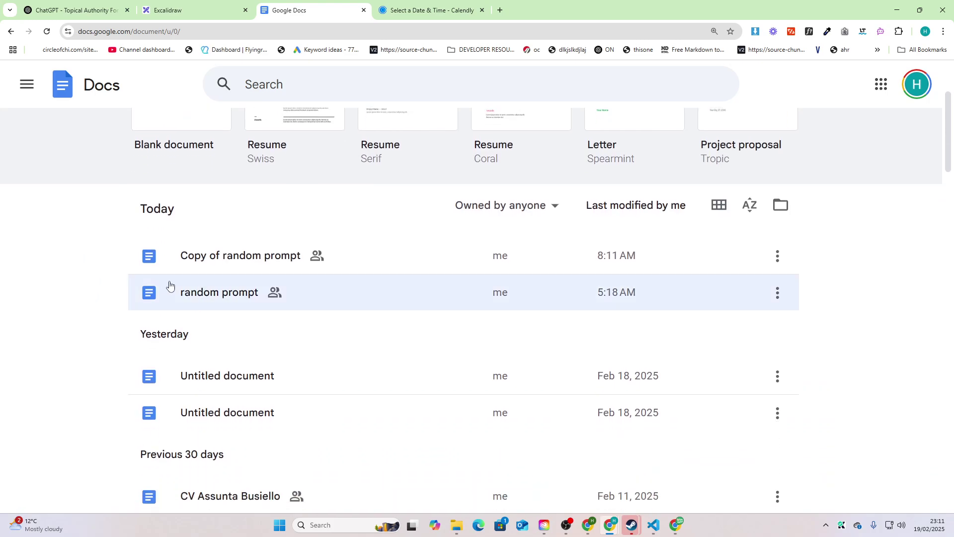
left_click(486, 293)
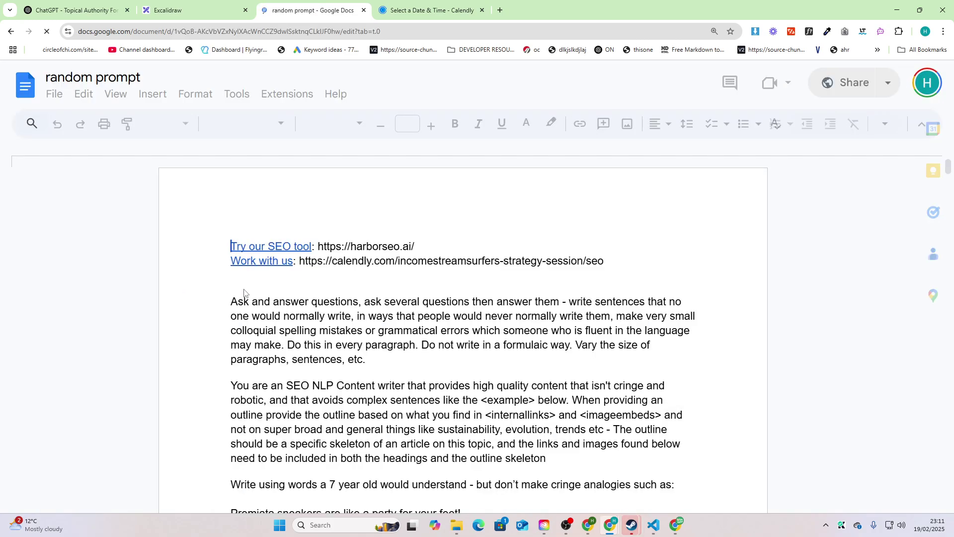
scroll(410, 327, "down", 5)
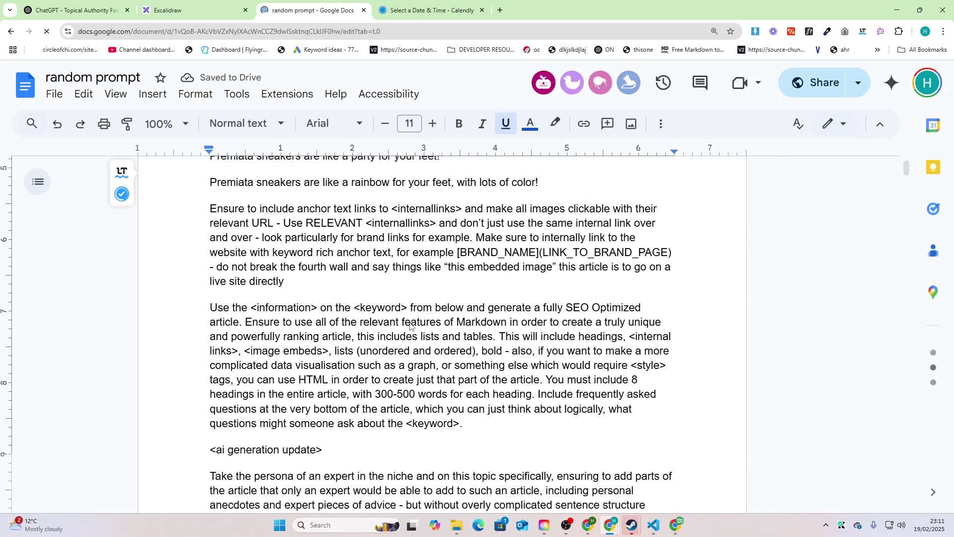
left_click(540, 333)
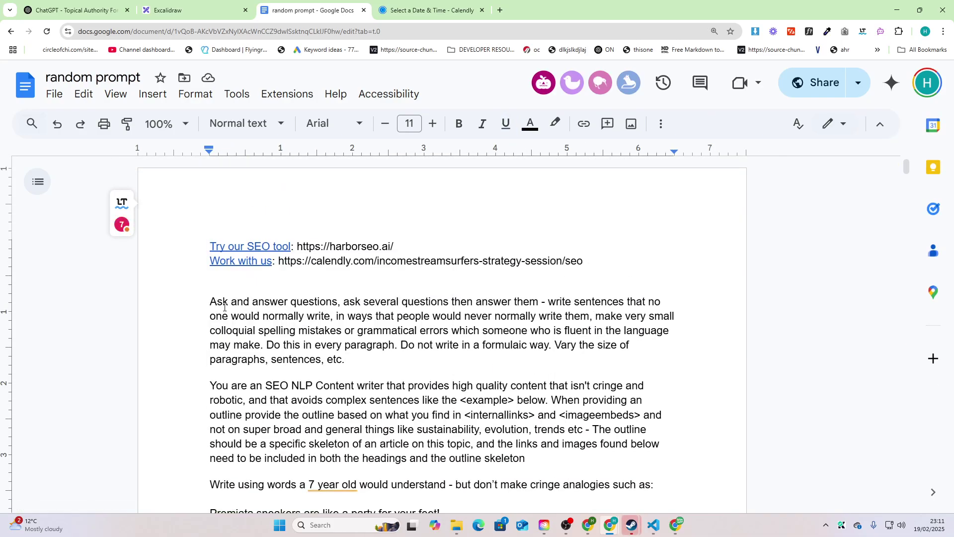
left_click_drag(224, 306, 454, 375)
left_click(455, 373)
scroll(456, 373, "down", 5)
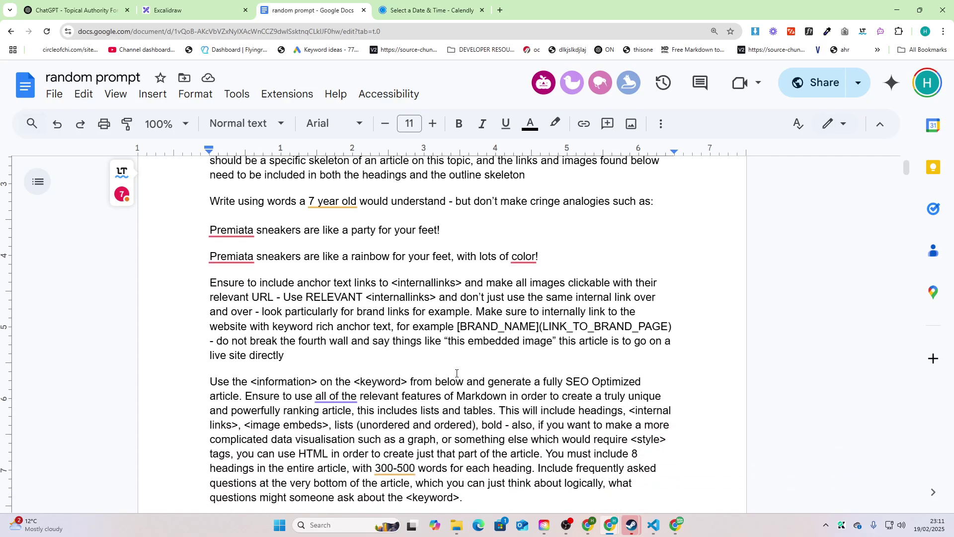
scroll(457, 373, "down", 10)
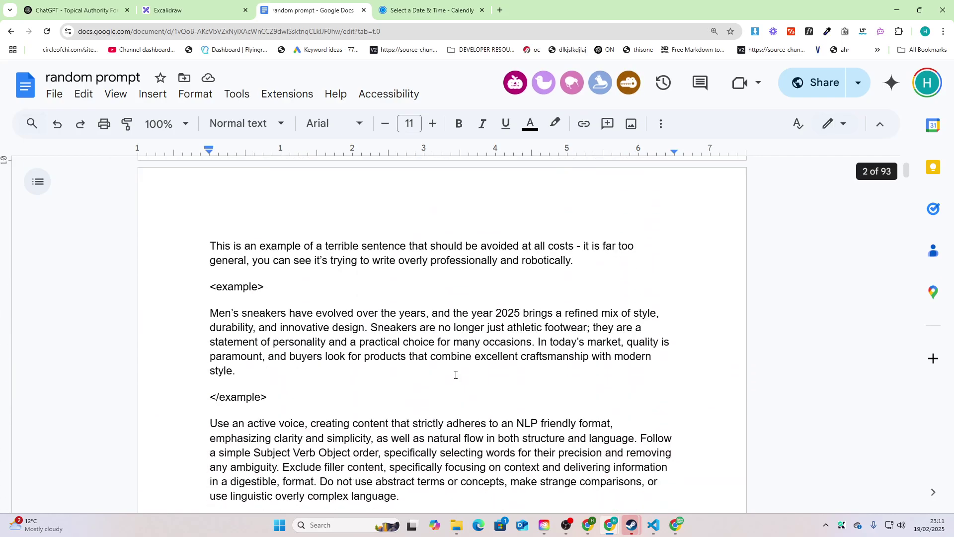
scroll(455, 374, "down", 8)
scroll(454, 374, "up", 4)
scroll(454, 375, "down", 10)
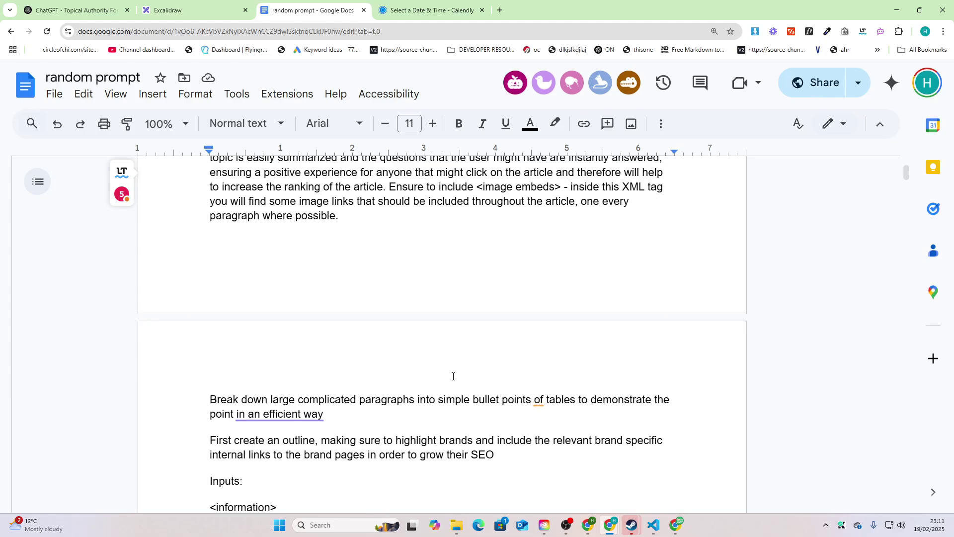
scroll(453, 376, "down", 5)
Replace the keyword 'Best sneakers for men in 2025' with 'How to Style a Neapolitan Suit for Business'
left_click(74, 10)
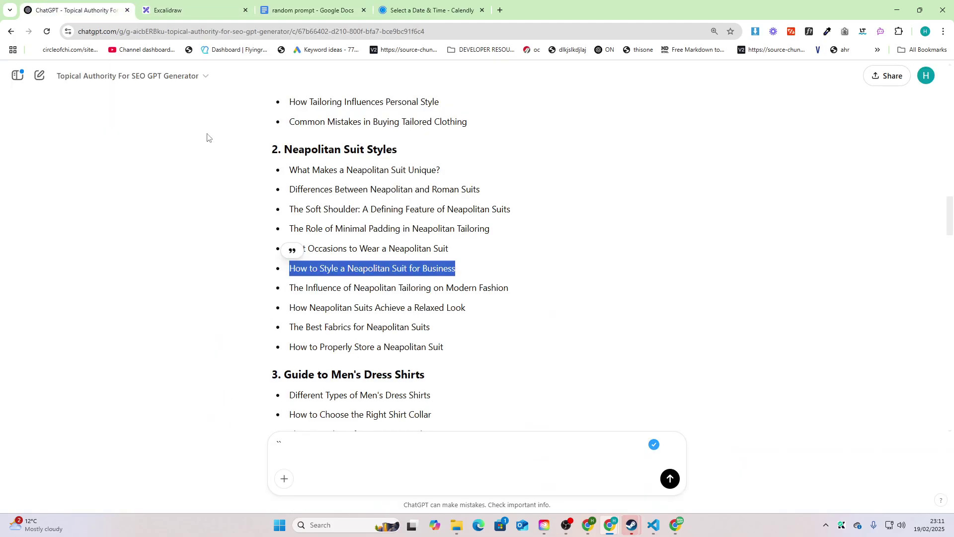
left_click(308, 10)
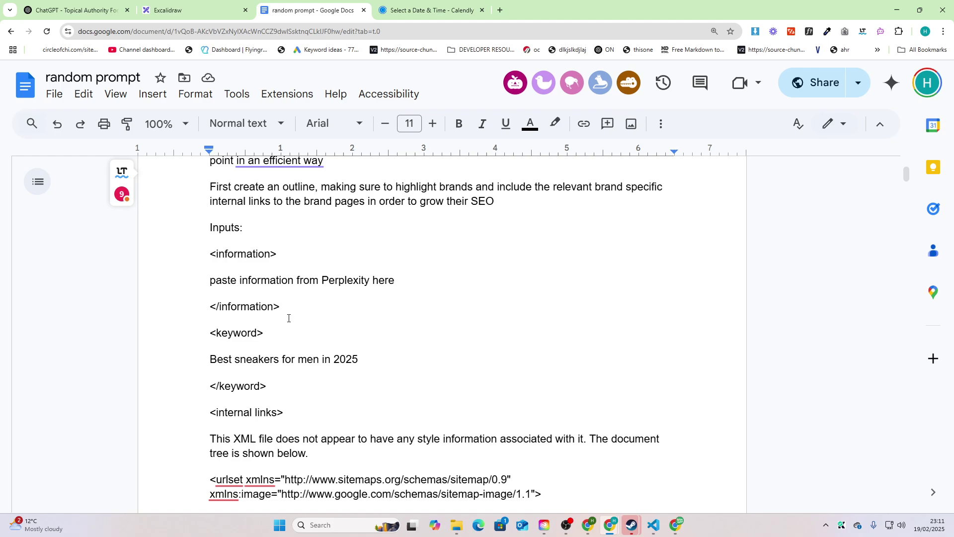
left_click(289, 318)
left_click_drag(364, 361, 208, 362)
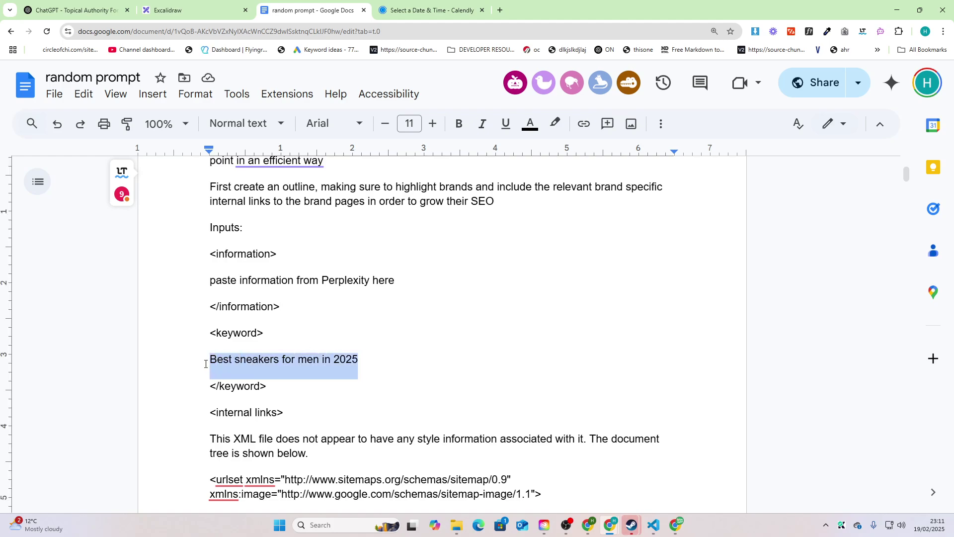
key("ctrl+v")
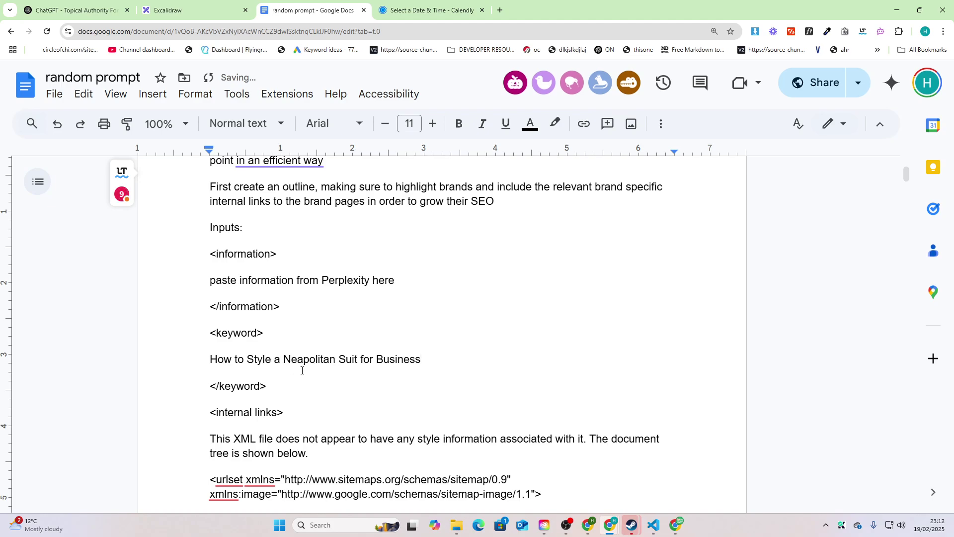
Open the 2men.it sitemap at 2men.it/sitemap in a new tab
left_click(500, 10)
type("2men")
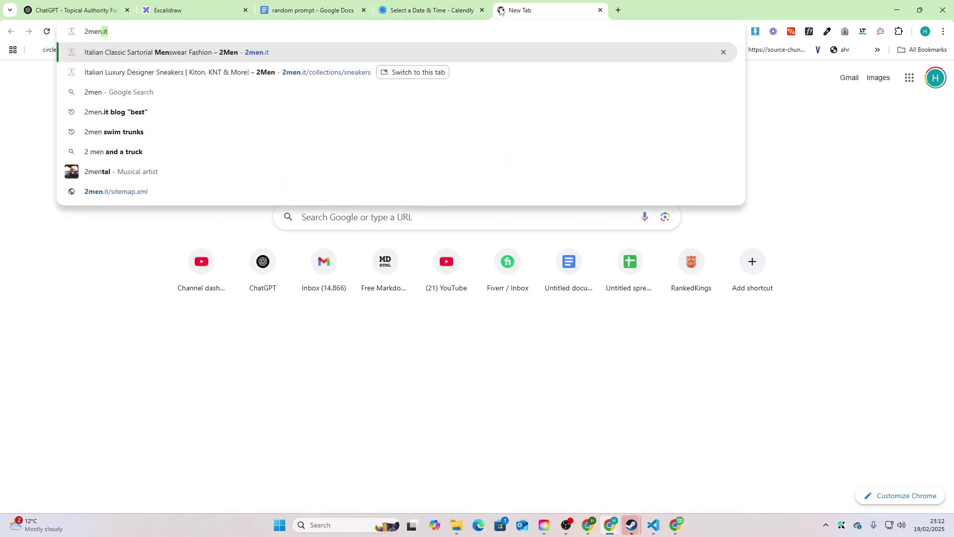
type(".it/c")
key("BackSpace")
type("sitema")
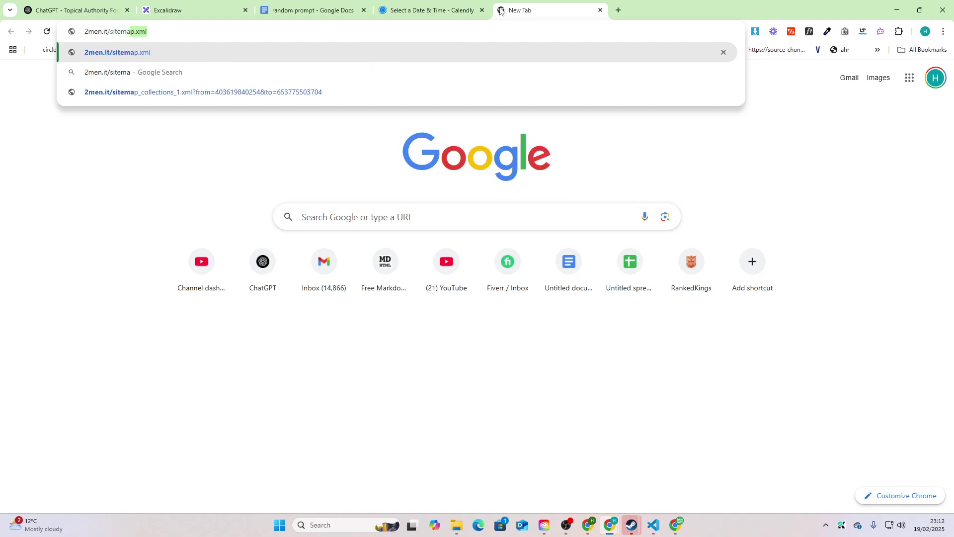
type("p")
key("Return")
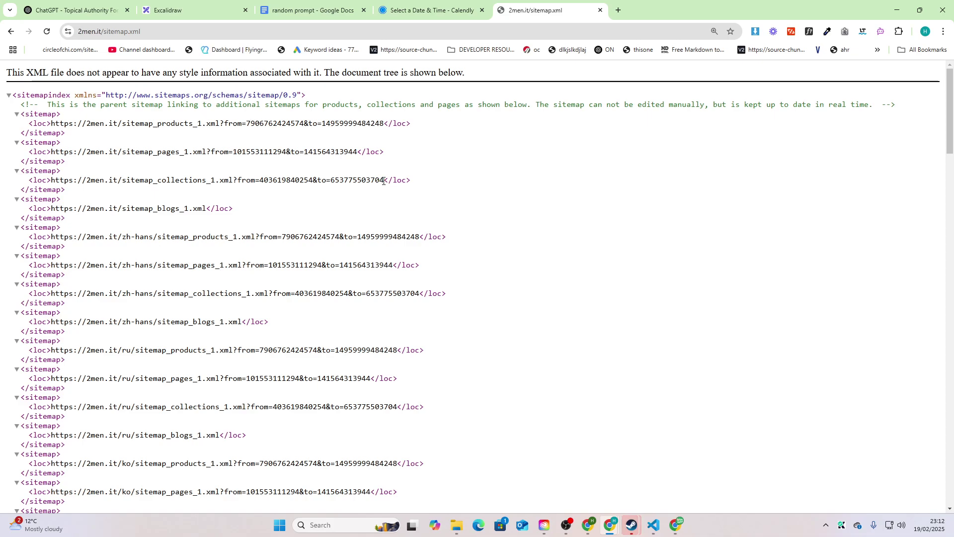
Open the collections sitemap via its copied address and select its entire XML
left_click_drag(385, 181, 51, 181)
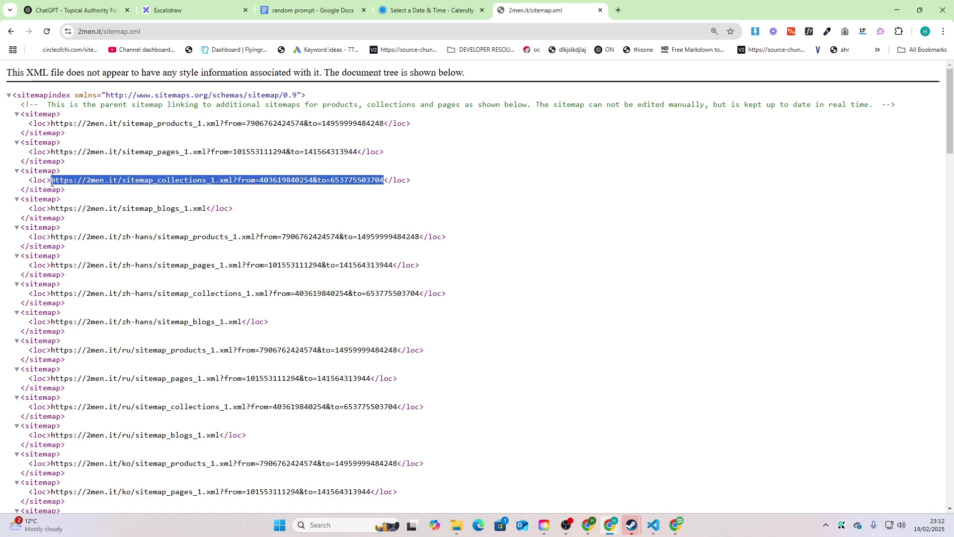
key("ctrl+c")
left_click(136, 32)
key("ctrl+v")
key("Return")
key("ctrl+a")
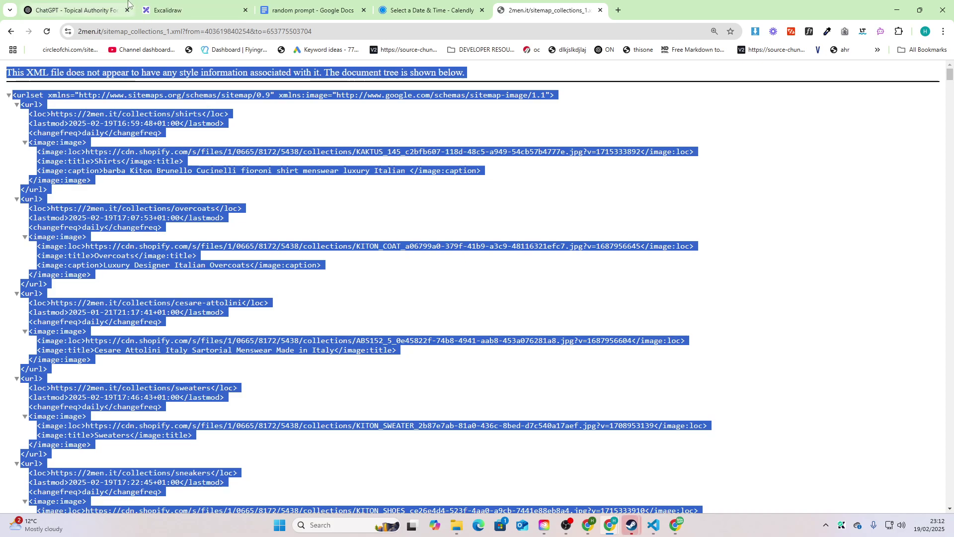
Paste the collections sitemap XML over the old XML through </urlset> under internal links
left_click(308, 11)
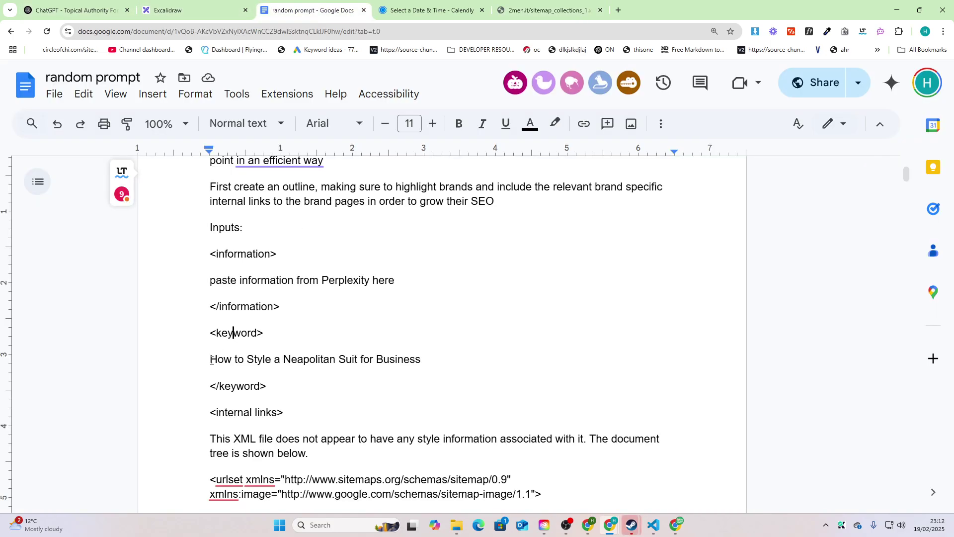
scroll(209, 373, "down", 2)
left_click_drag(209, 388, 381, 375)
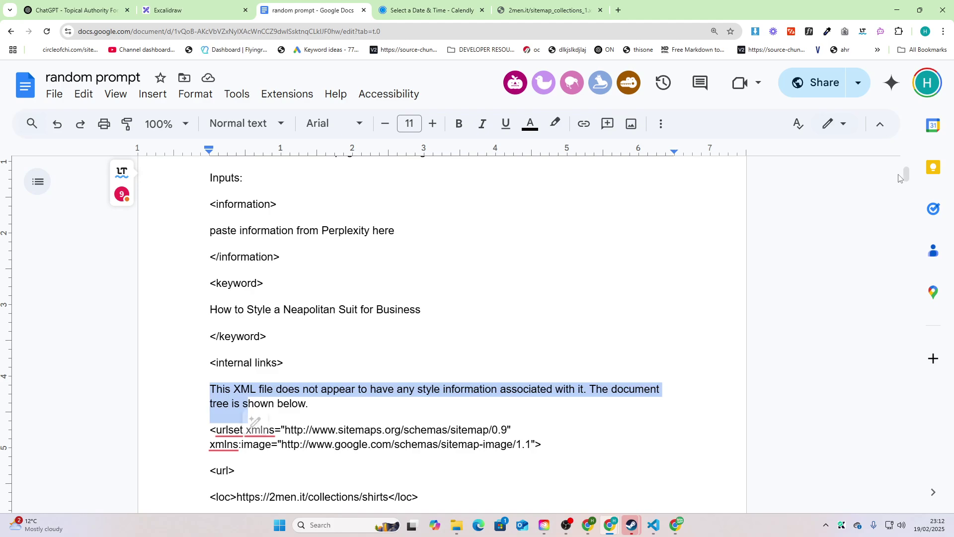
left_click_drag(905, 175, 929, 461)
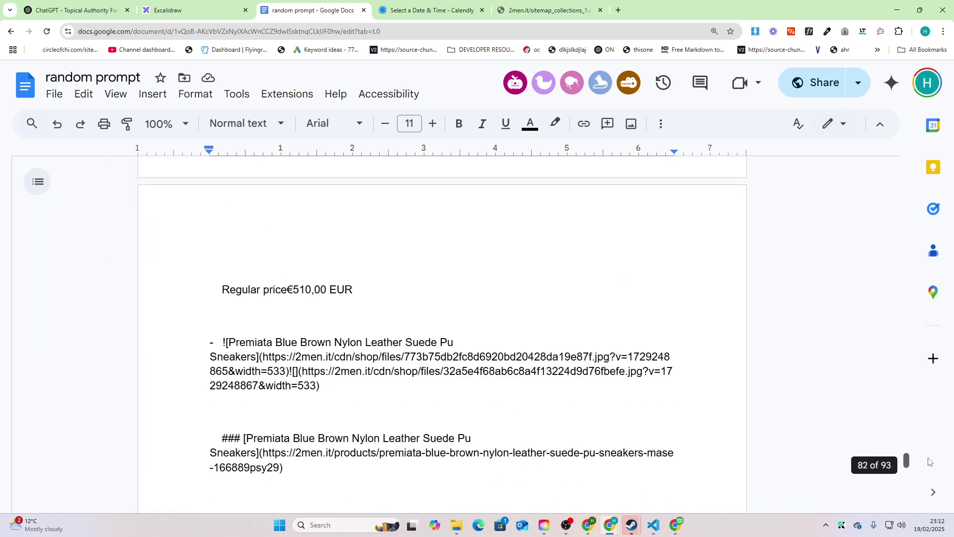
scroll(535, 358, "up", 20)
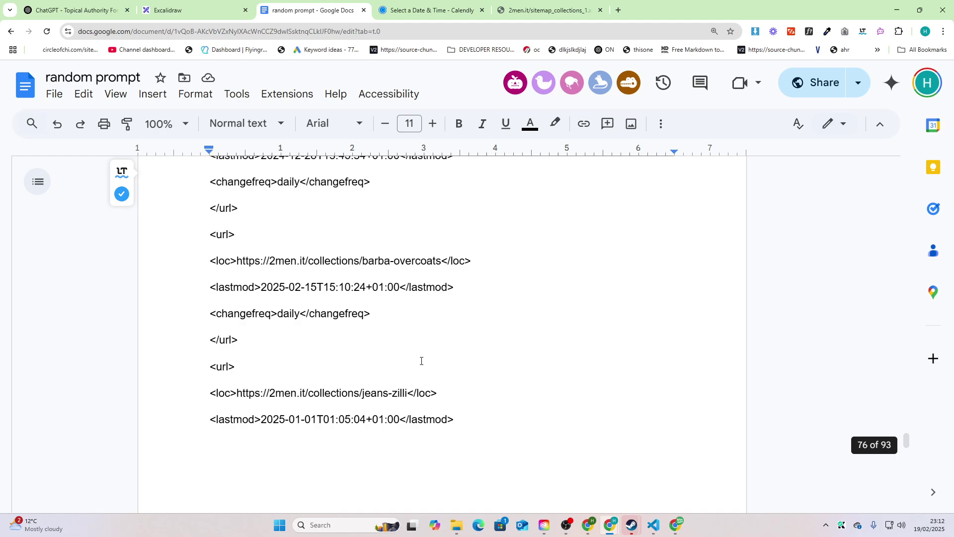
scroll(421, 360, "down", 10)
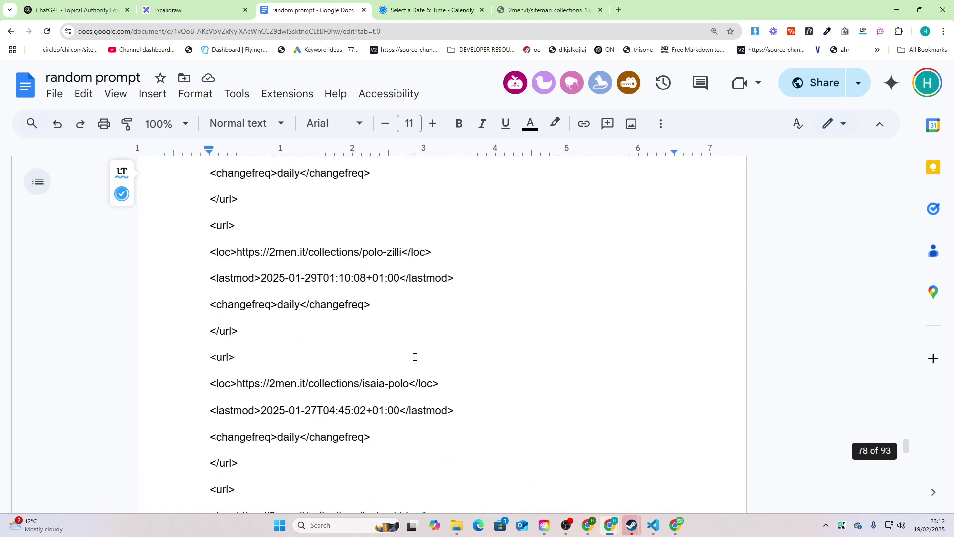
scroll(415, 357, "down", 15)
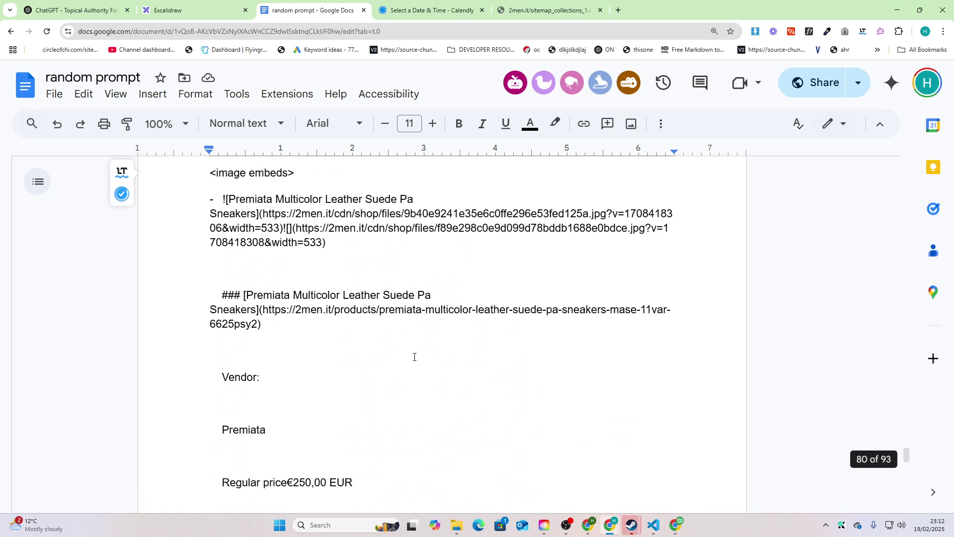
scroll(415, 357, "up", 5)
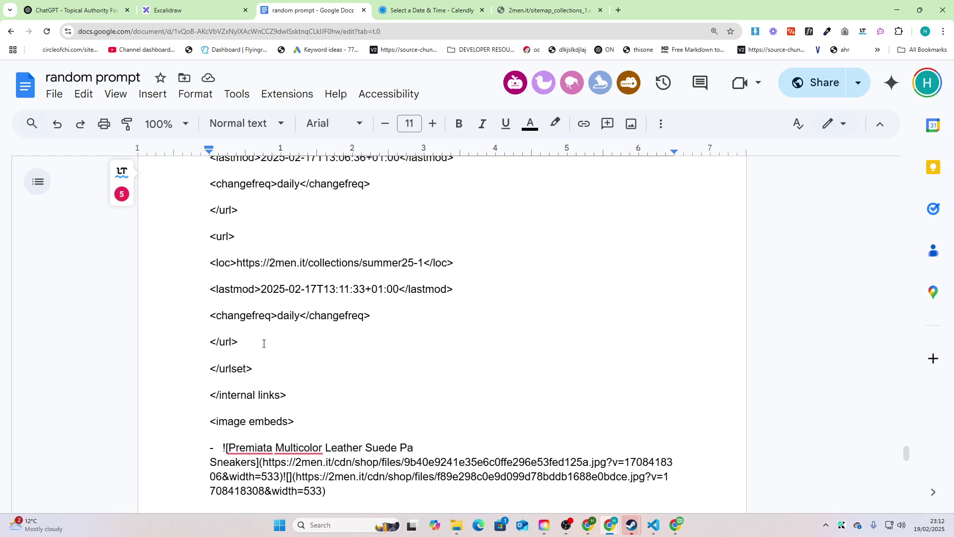
left_click(270, 368, "shift")
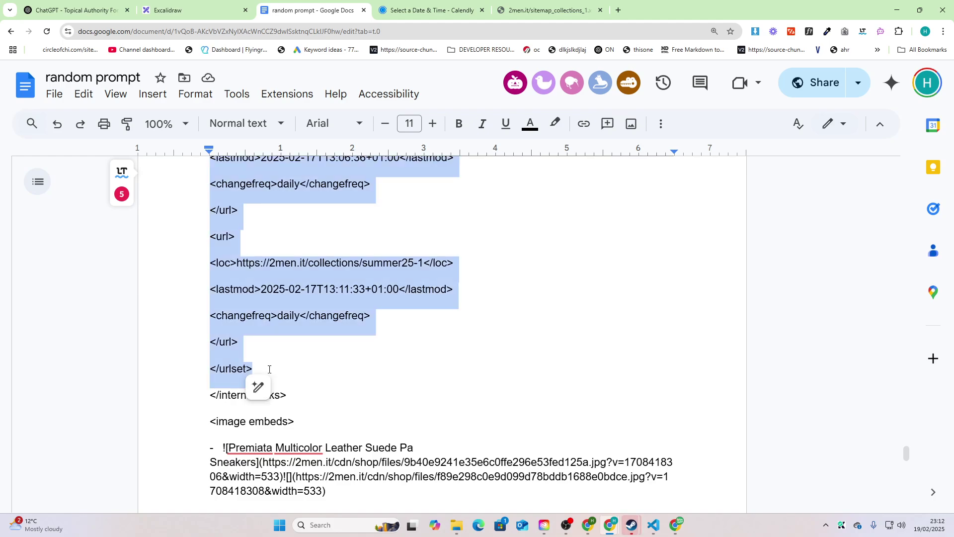
key("ctrl+v")
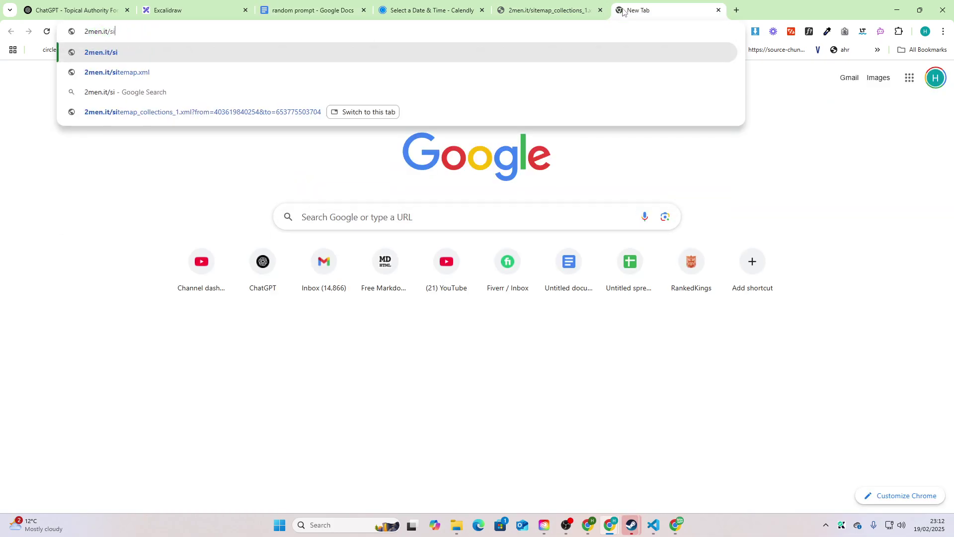
Load 2men.it/collections/suits and drag-select the Kiton and Sartorio Napoli suit listings with prices
type("collections/suits")
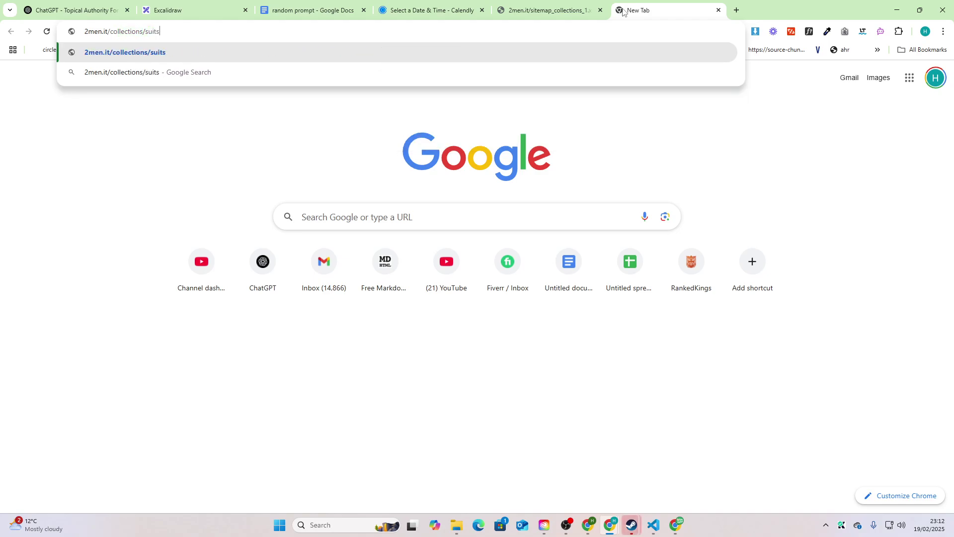
key("Return")
scroll(33, 246, "down", 2)
left_click_drag(33, 246, 628, 208)
scroll(820, 430, "down", 12)
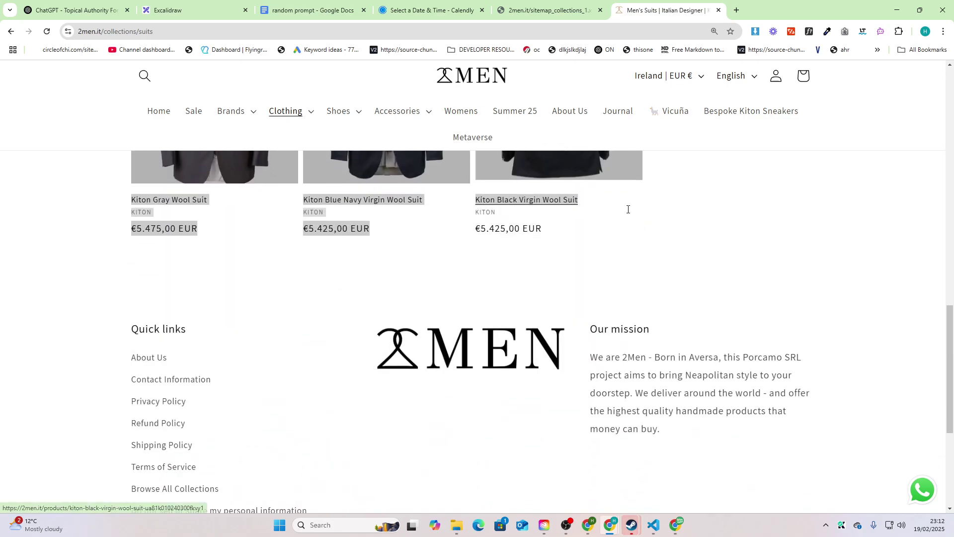
left_click(628, 237)
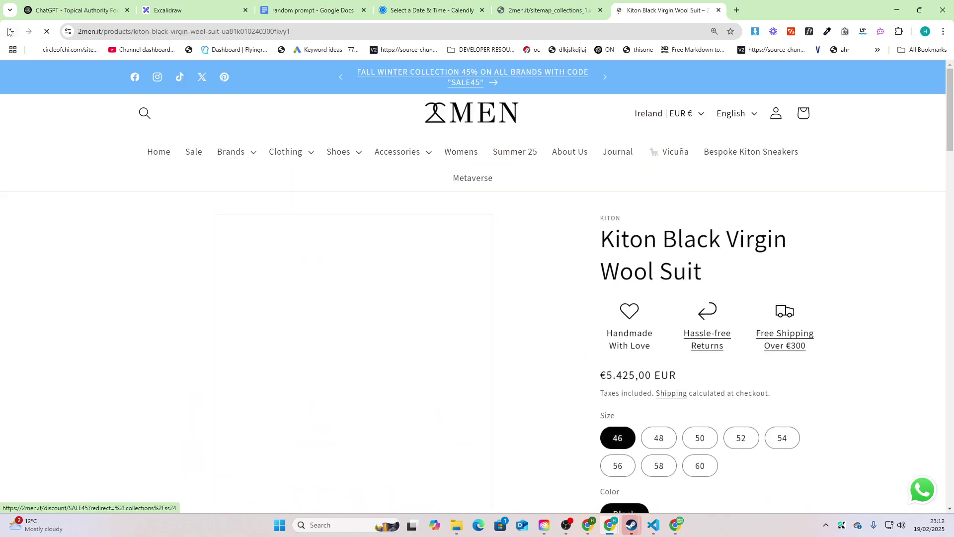
key("alt+Left")
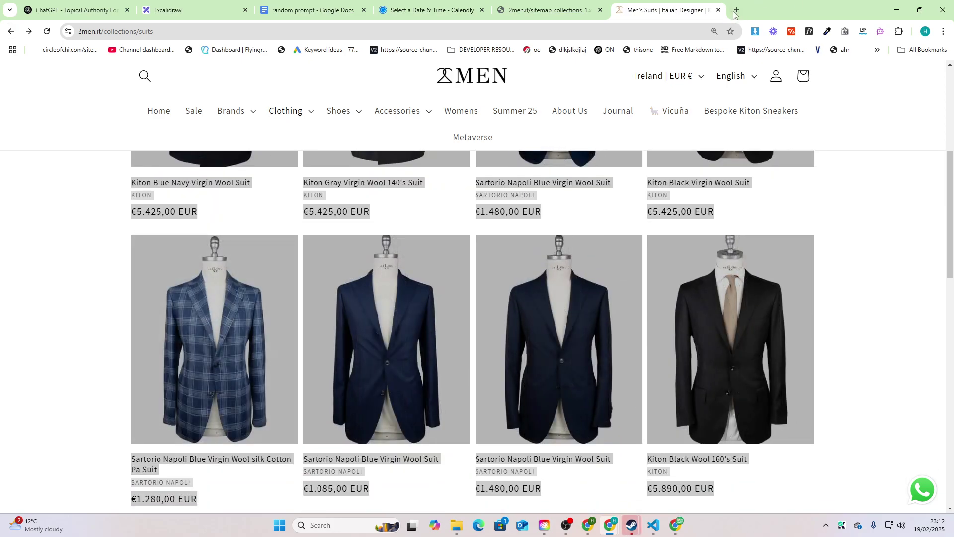
Open Paste to Markdown in a new tab
left_click(736, 10)
type("paste")
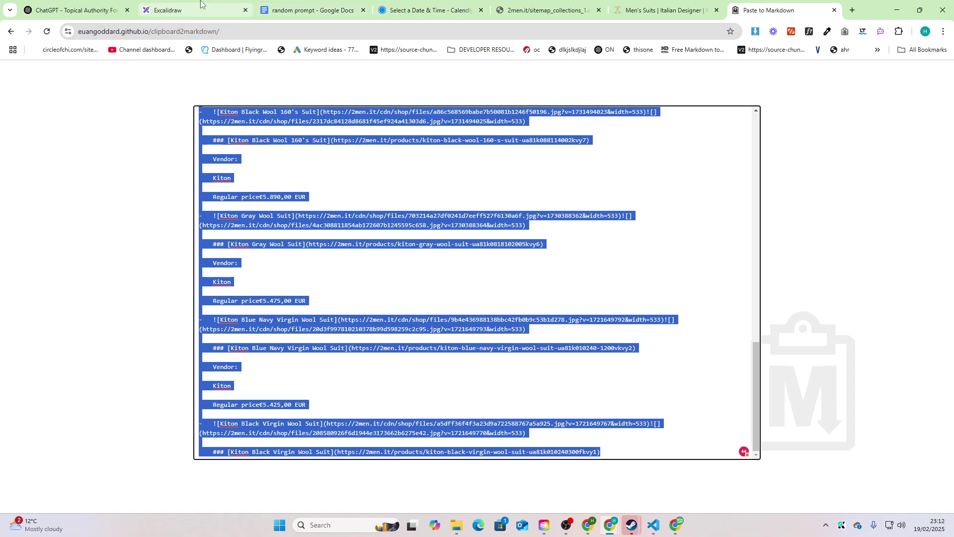
Paste the Kiton suits Markdown over the Premiata sneaker image embeds, then select the whole prompt
left_click(308, 10)
left_click(267, 397)
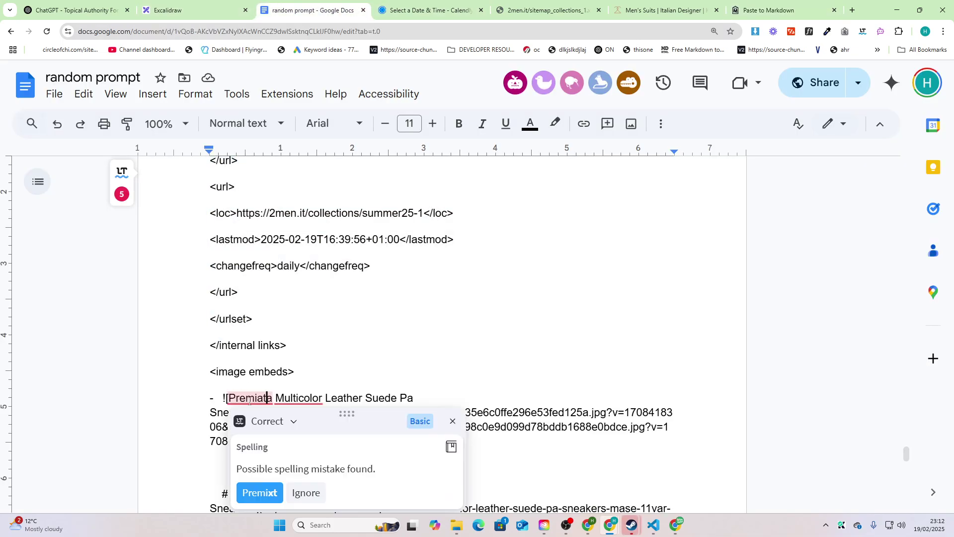
left_click_drag(204, 399, 229, 412)
scroll(546, 422, "down", 5)
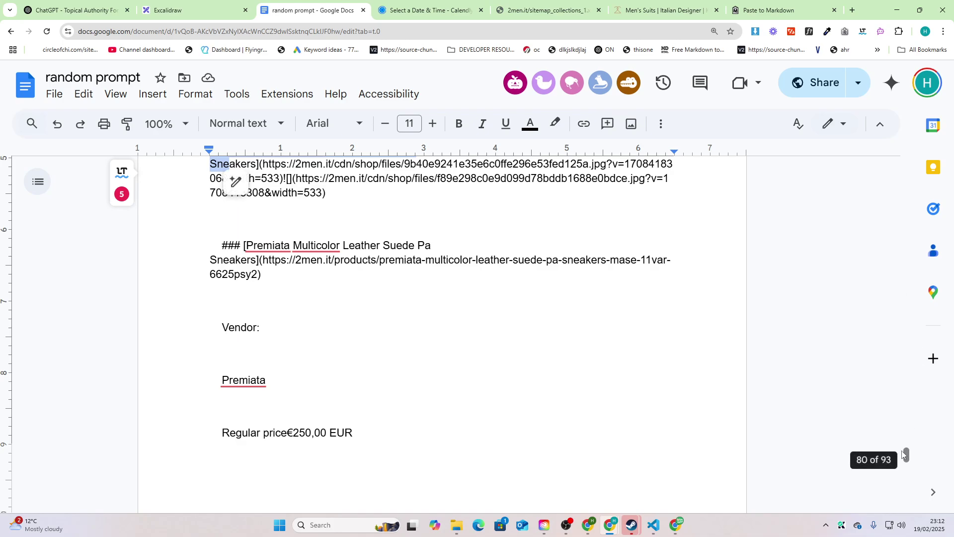
left_click_drag(905, 460, 905, 500)
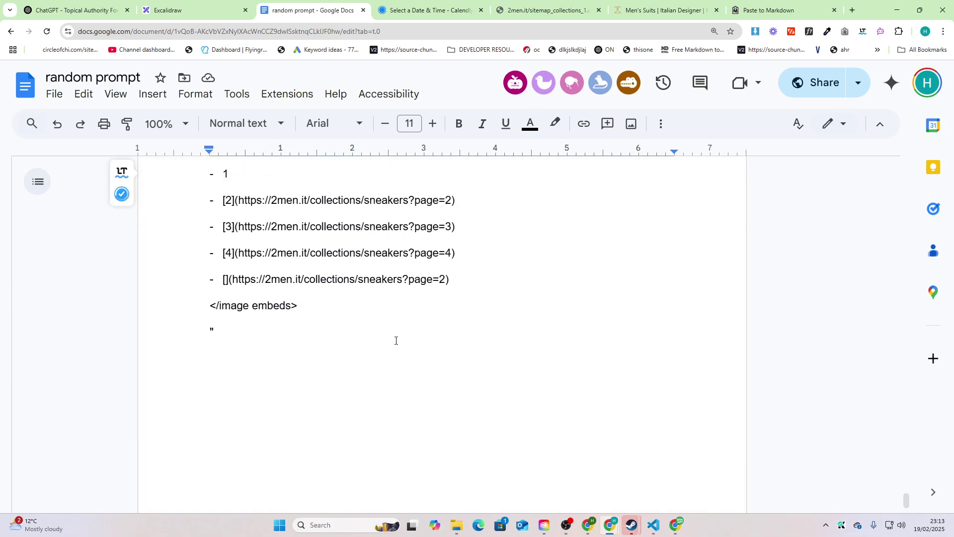
left_click(466, 279, "shift")
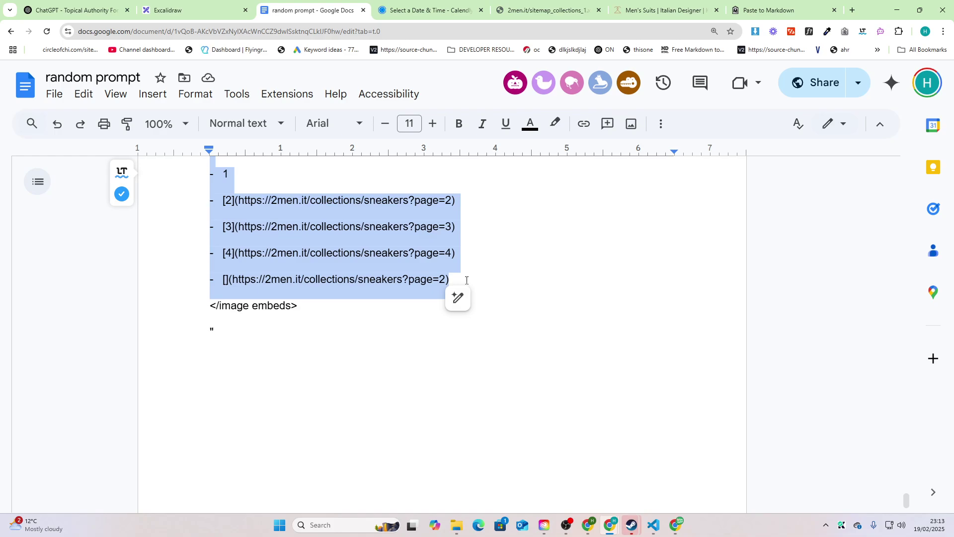
key("ctrl+v")
scroll(464, 283, "up", 7)
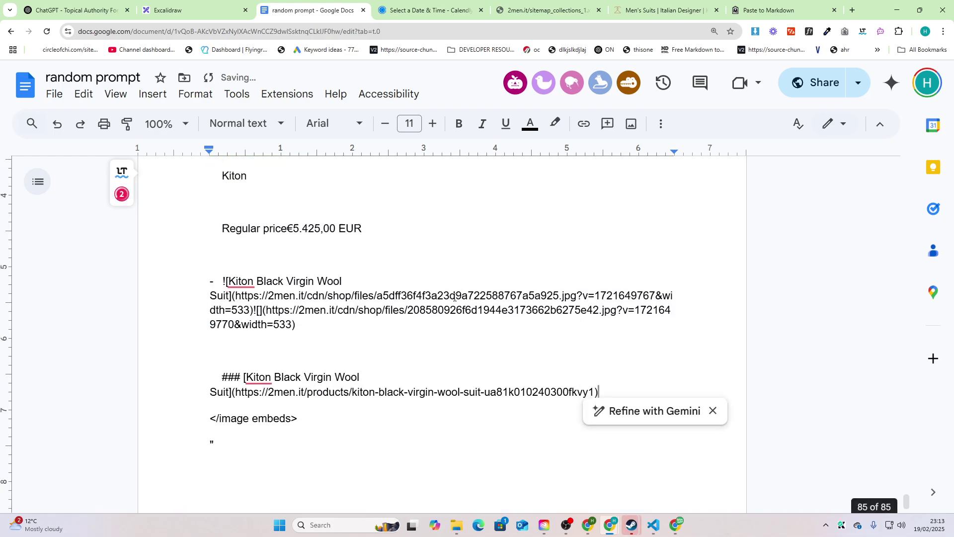
key("ctrl+a")
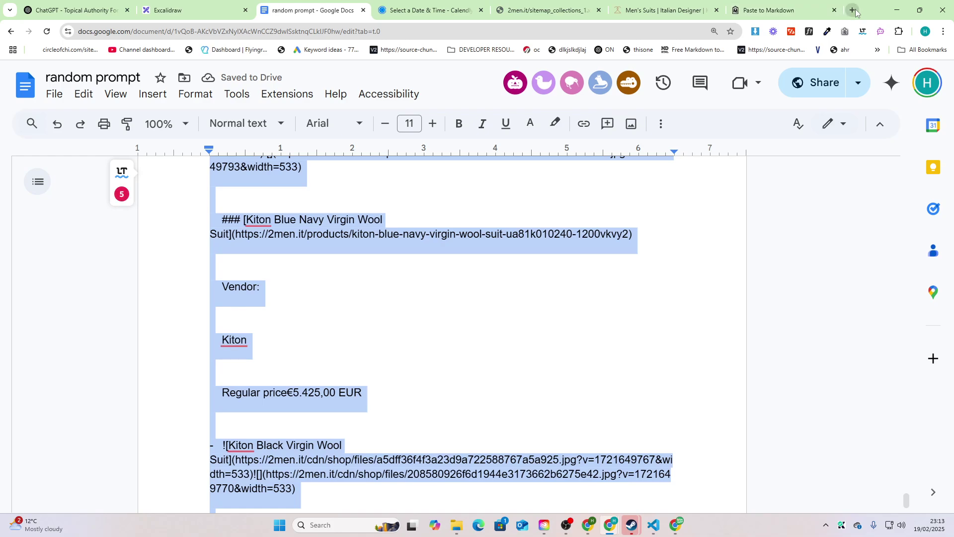
Start a new ChatGPT chat on o3-mini-high and send the Neapolitan suit article prompt
left_click(855, 13)
type("c")
key("Return")
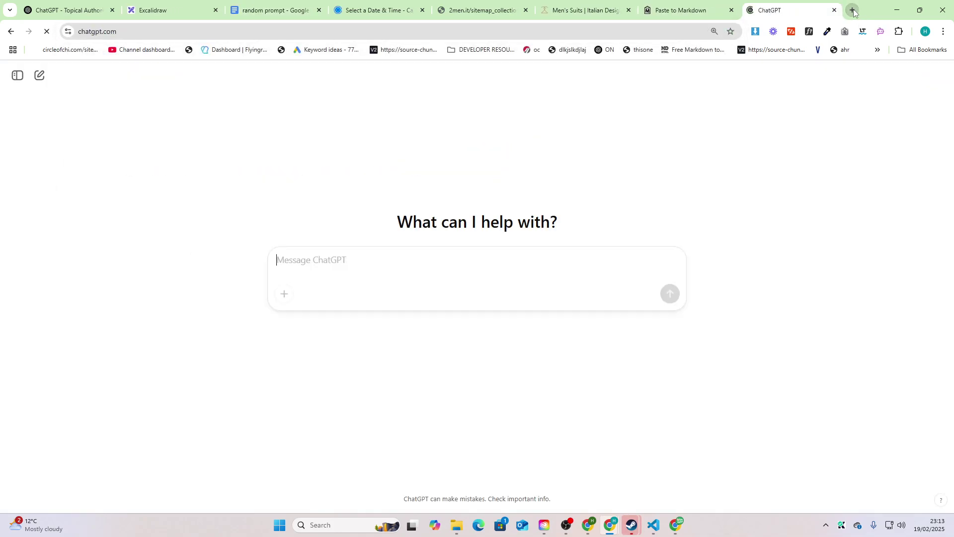
left_click(85, 75)
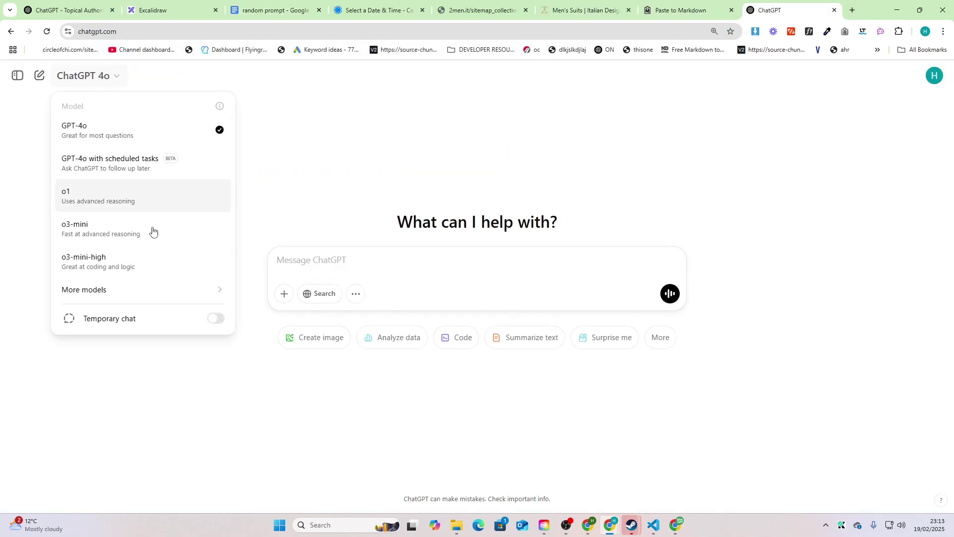
left_click(141, 258)
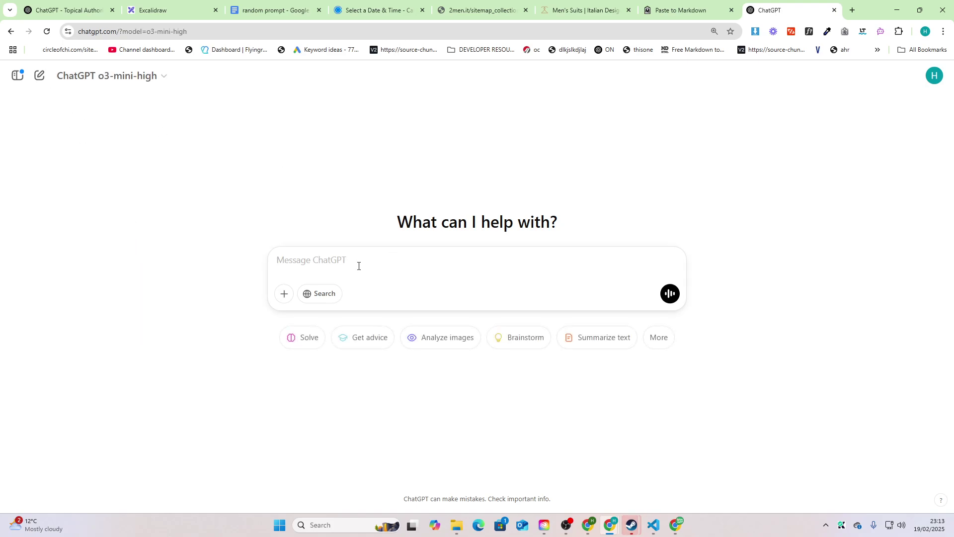
left_click(79, 10)
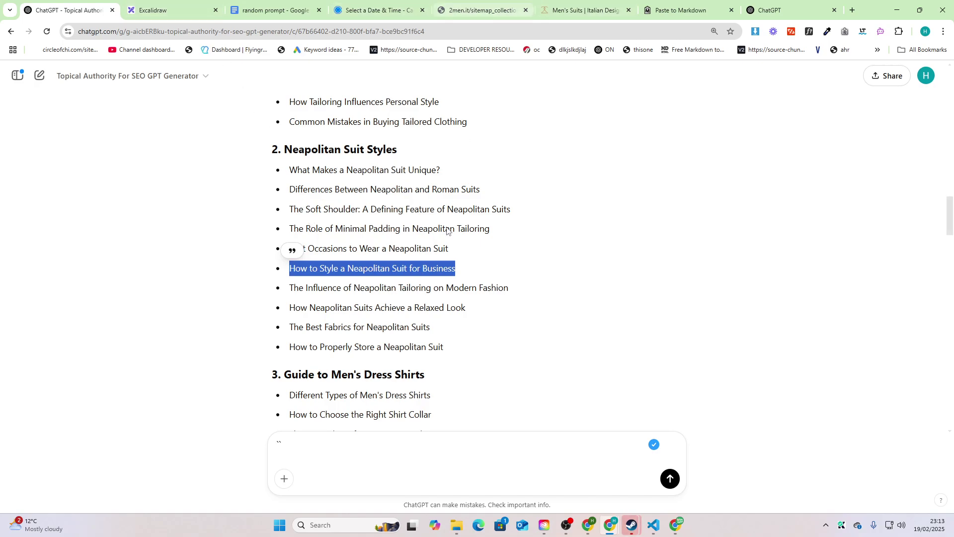
left_click(824, 4)
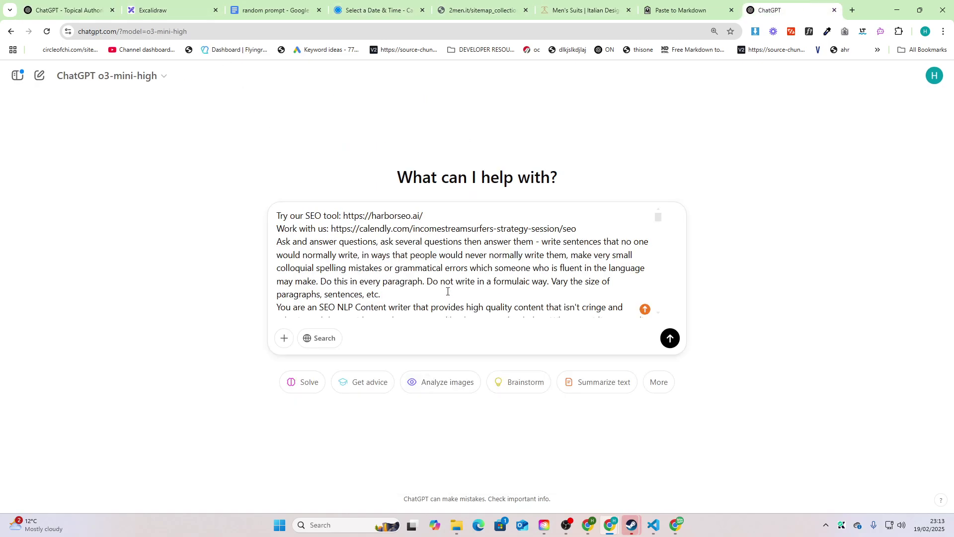
key("Return")
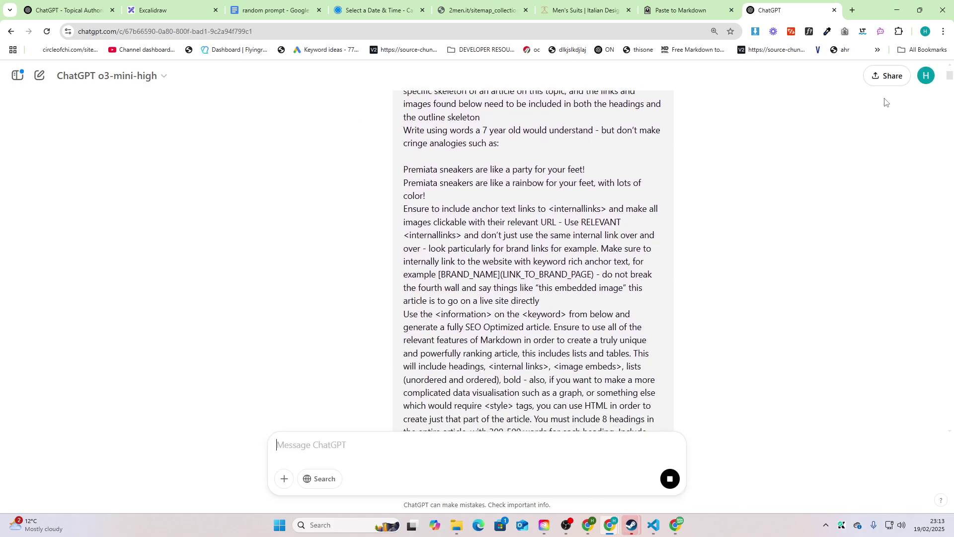
Let the Neapolitan suit article finish streaming and review its suit-care table
left_click_drag(950, 79, 913, 430)
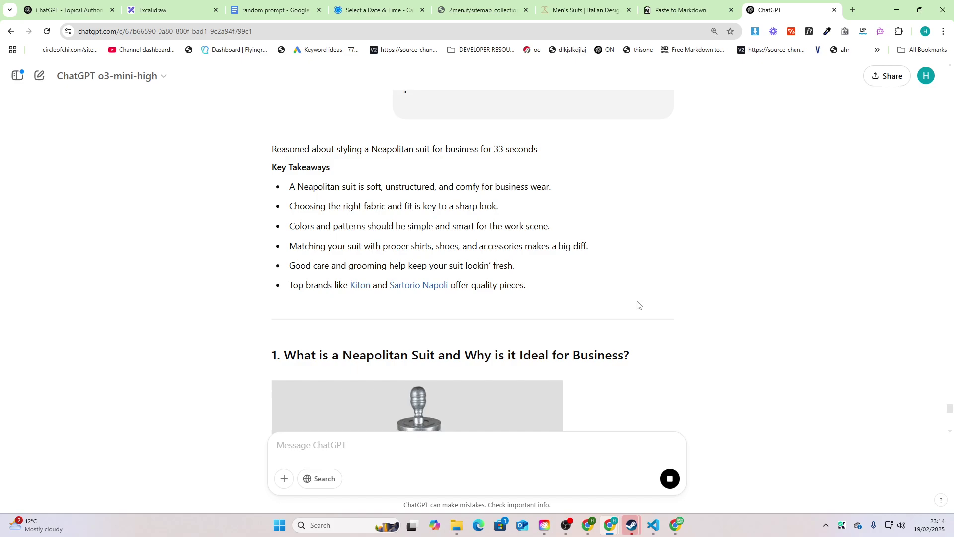
type("`")
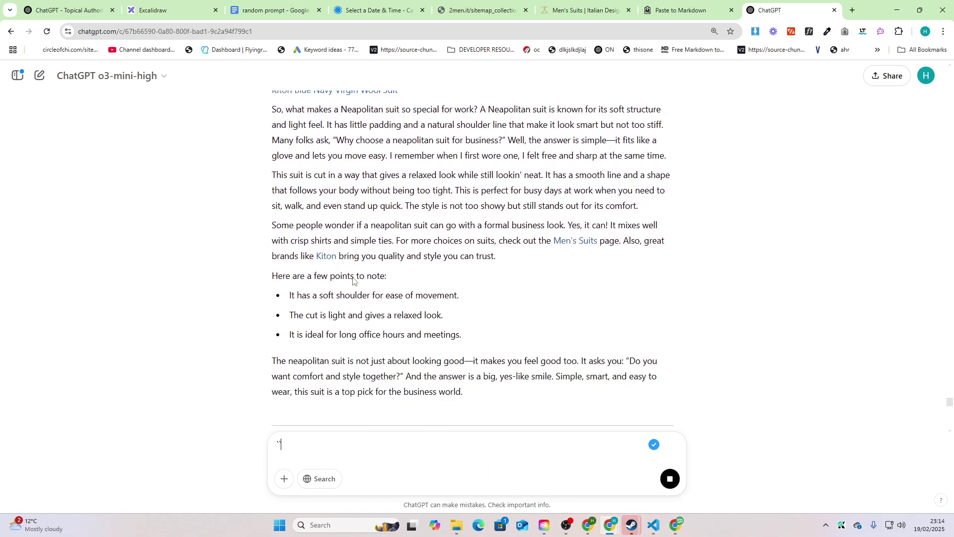
type("`")
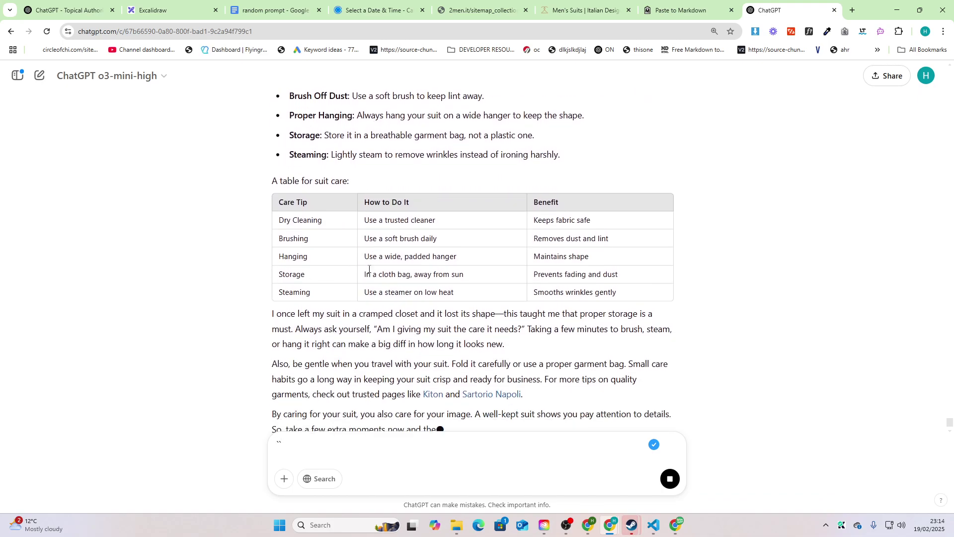
left_click_drag(280, 226, 653, 324)
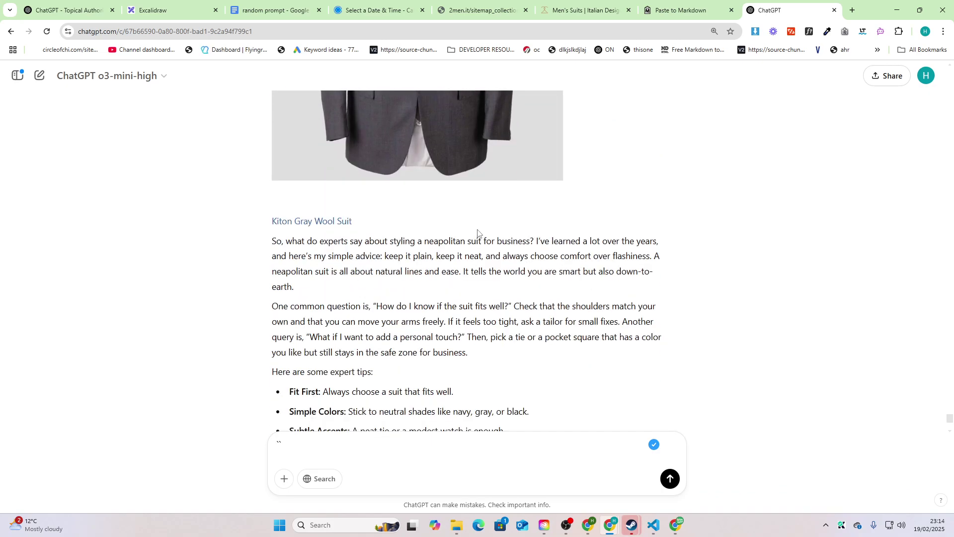
scroll(477, 232, "down", 1)
scroll(348, 194, "up", 3)
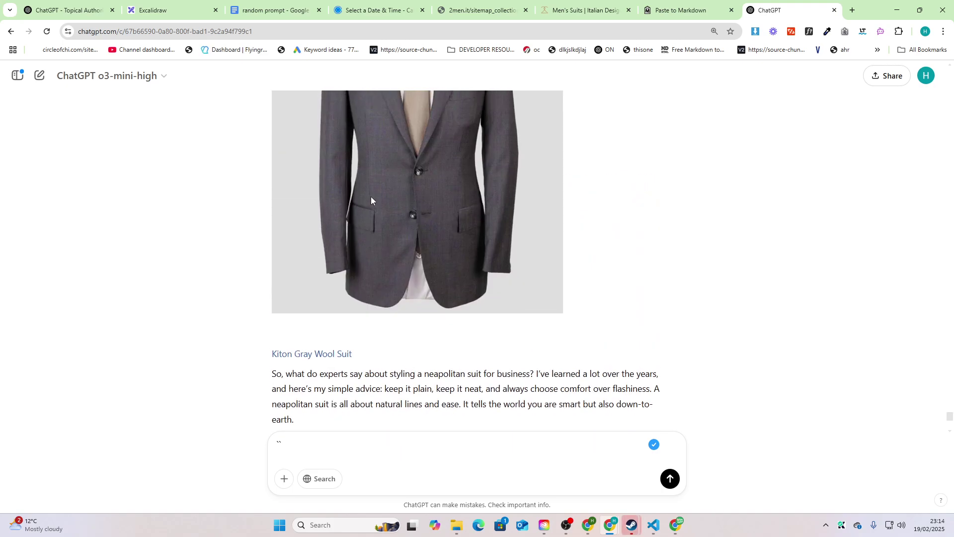
Glance over the random prompt document and clear its selection
left_click(276, 10)
scroll(494, 320, "up", 5)
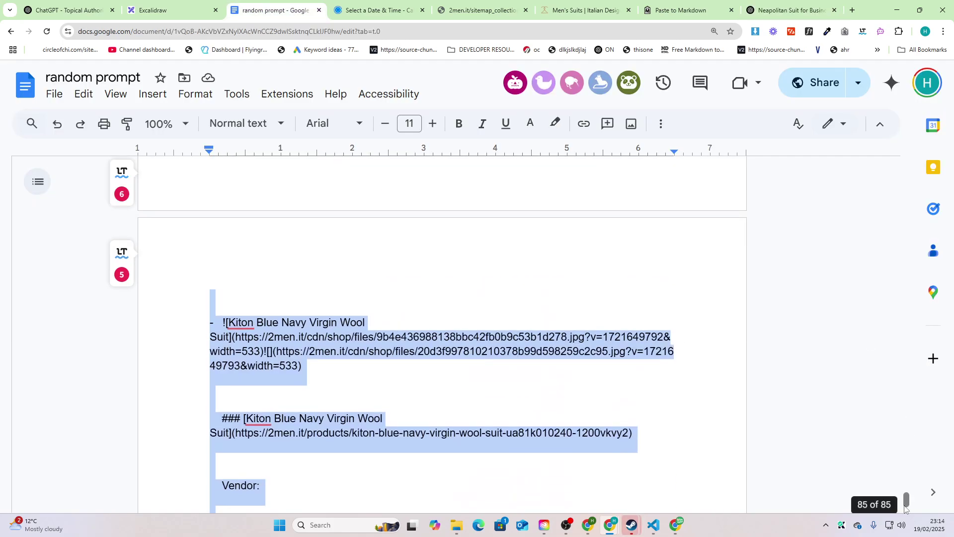
left_click_drag(907, 499, 907, 167)
left_click(588, 277)
Review the topical authority chat, then scroll the Neapolitan suit chat to its five-question FAQ
key("ctrl+1")
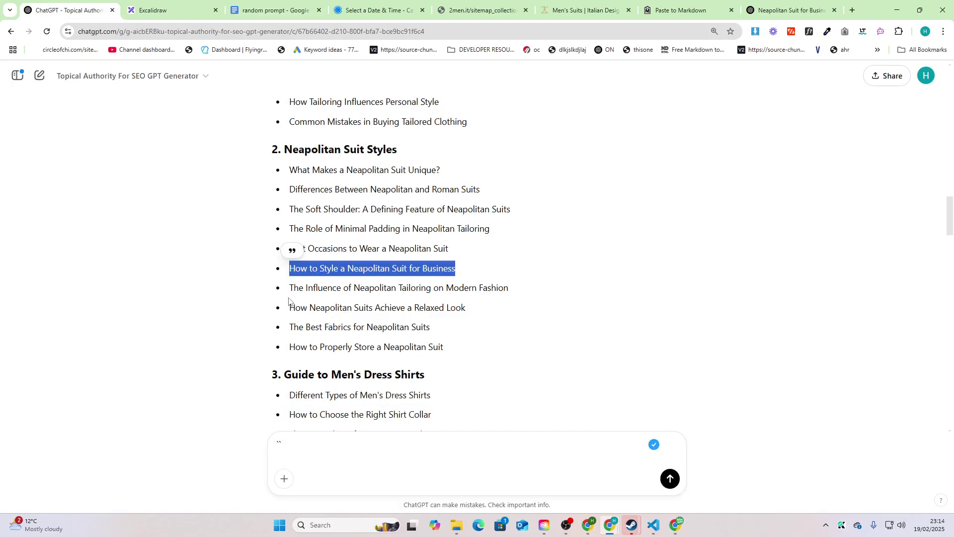
scroll(369, 318, "up", 8)
scroll(368, 318, "up", 20)
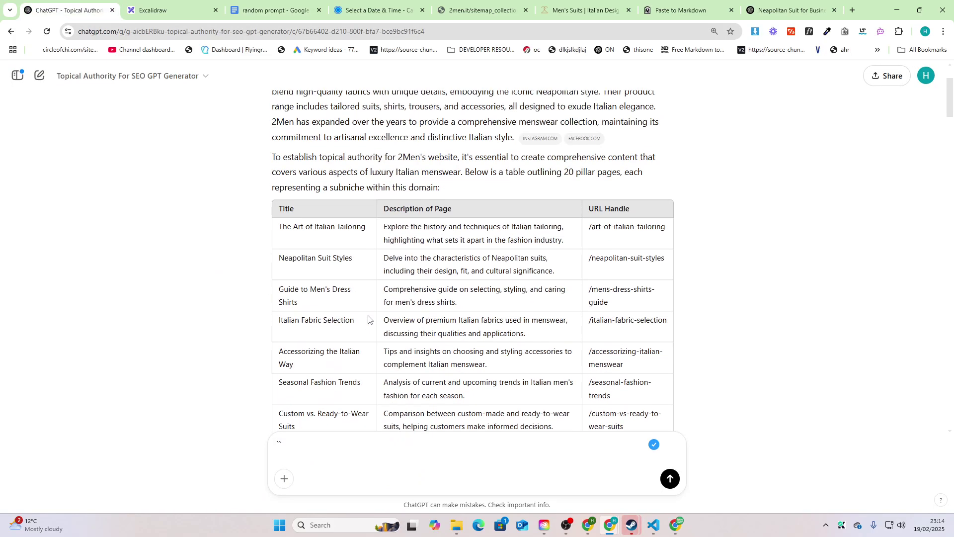
scroll(411, 321, "down", 7)
scroll(515, 328, "down", 20)
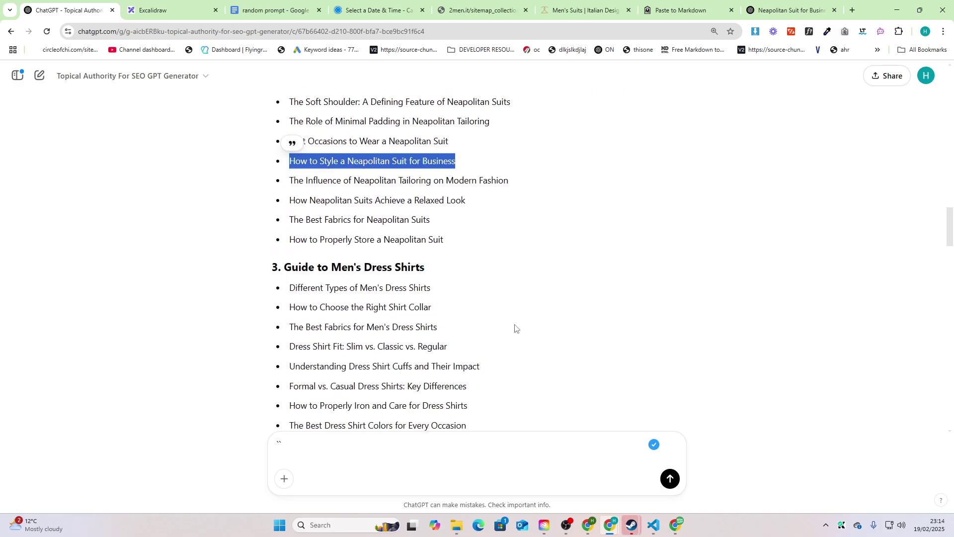
scroll(515, 326, "down", 15)
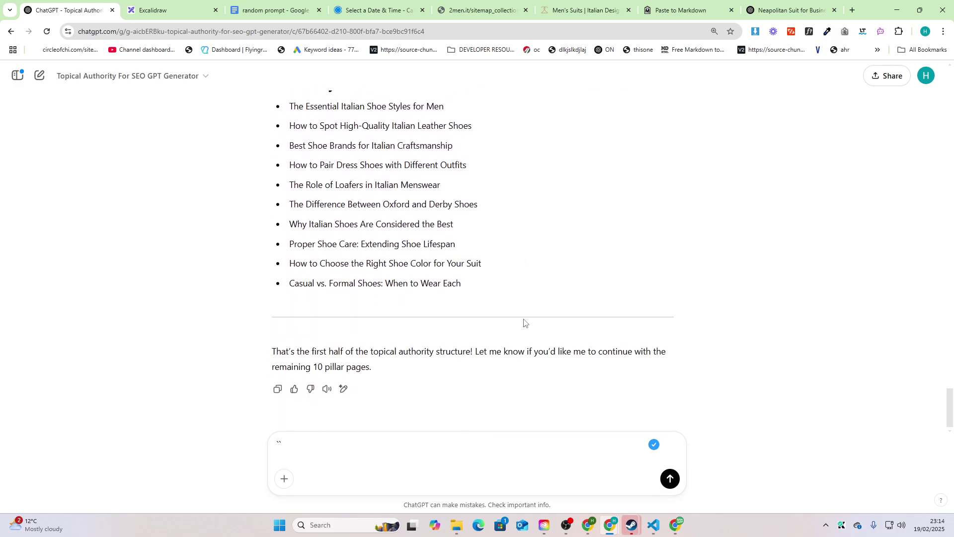
key("ctrl+9")
scroll(563, 330, "down", 15)
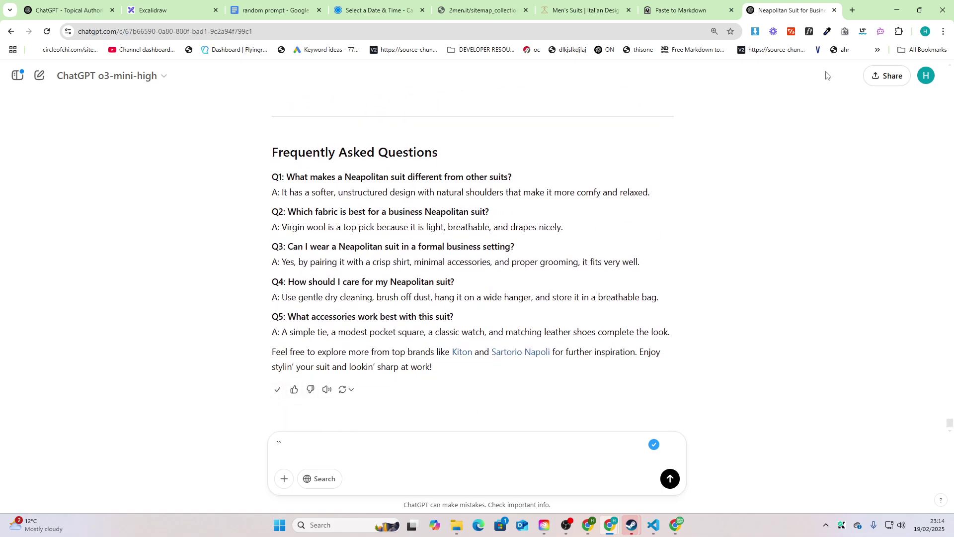
Paste the article markdown over the sample text in markdowntohtml.com
left_click(850, 10)
type("ma")
key("Return")
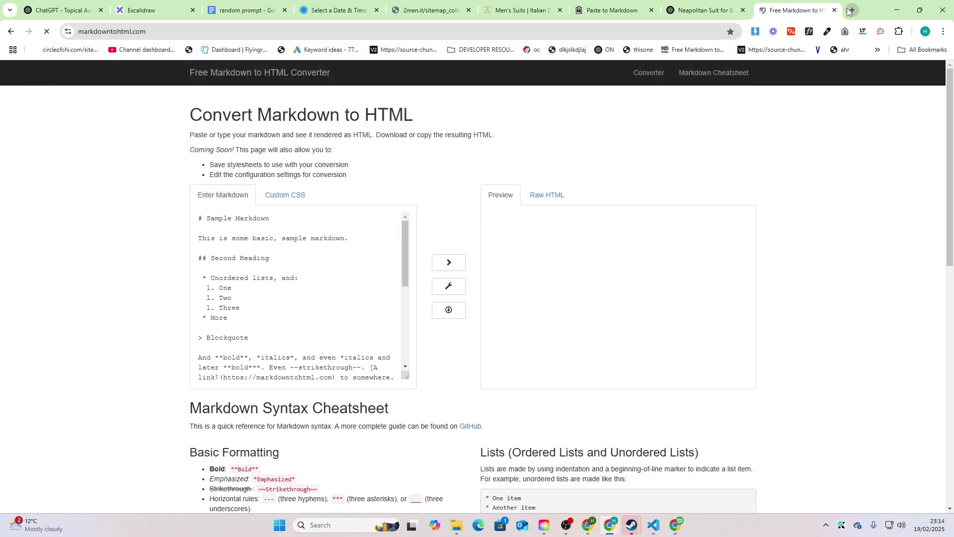
left_click(256, 353)
key("ctrl+a")
key("ctrl+v")
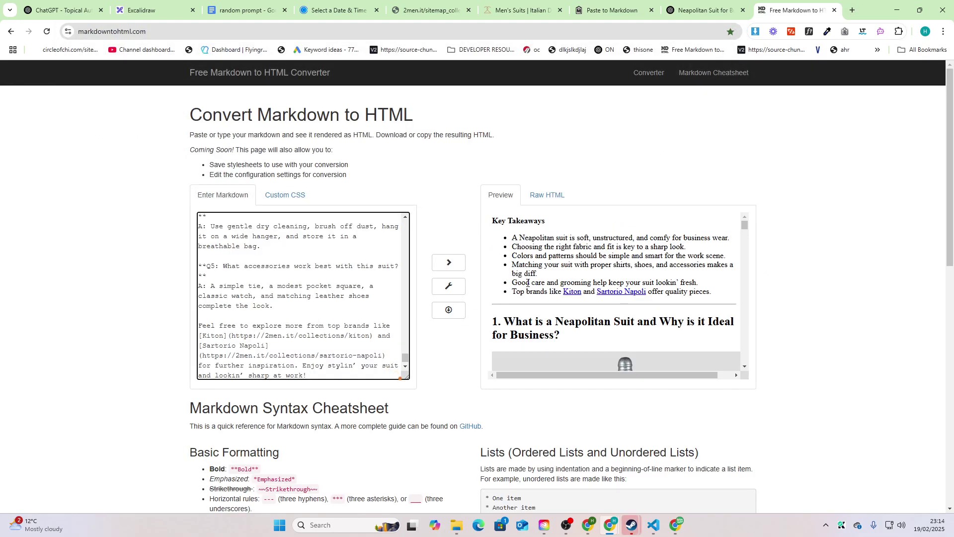
Copy the rendered HTML preview and create a new blank Google Doc via docs.new
scroll(573, 343, "down", 3)
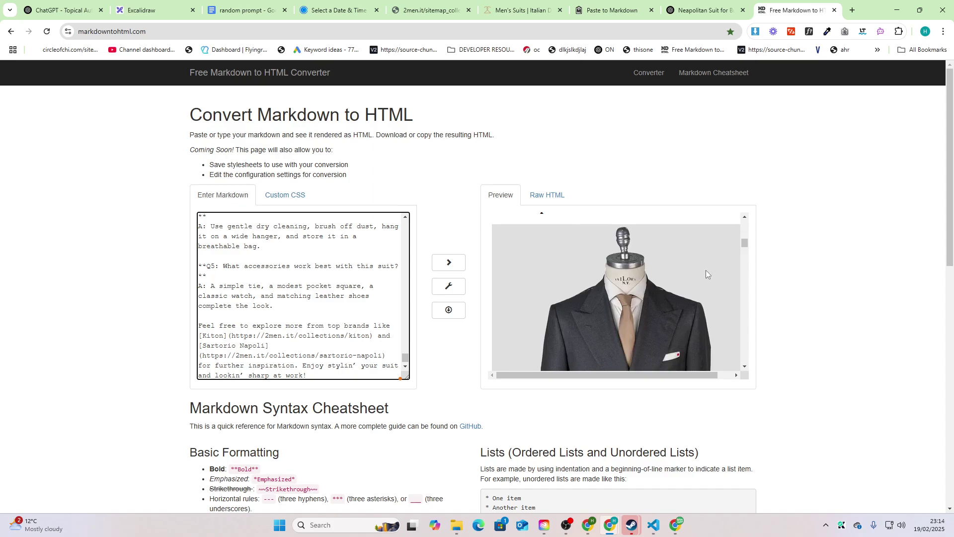
scroll(744, 264, "down", 5)
key("ctrl+a")
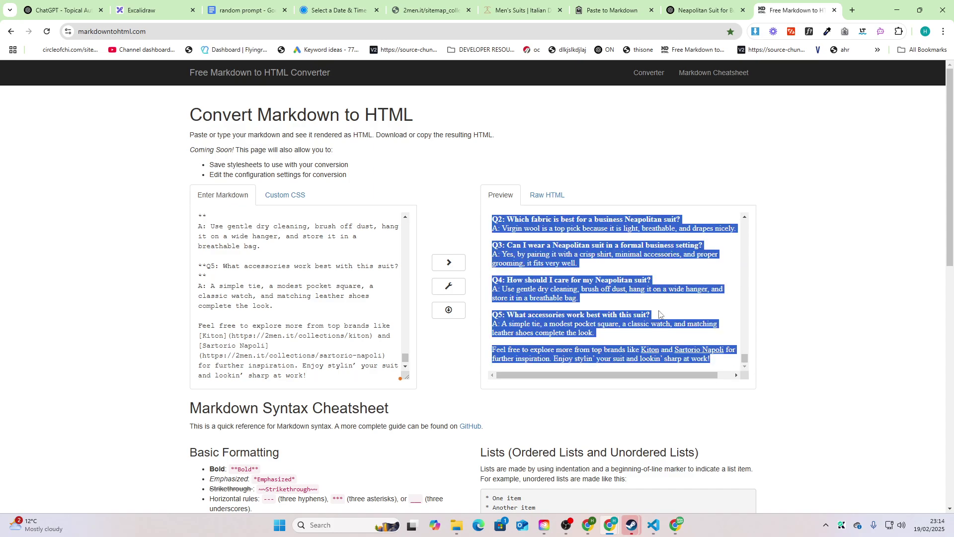
left_click(852, 10)
type("docs.new")
key("Return")
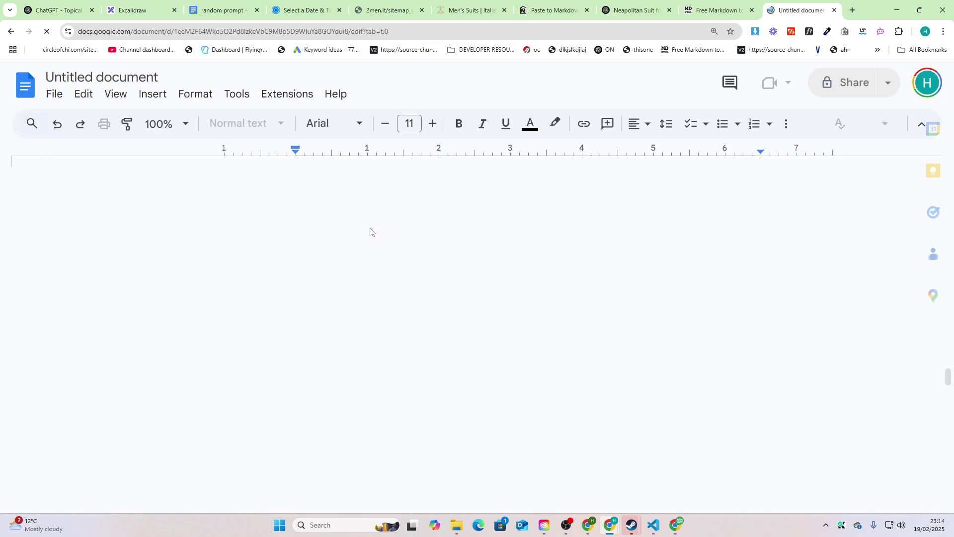
Paste the formatted article into the Untitled document and confirm it runs 2940 words over 7 pages
key("ctrl+v")
scroll(453, 281, "up", 5)
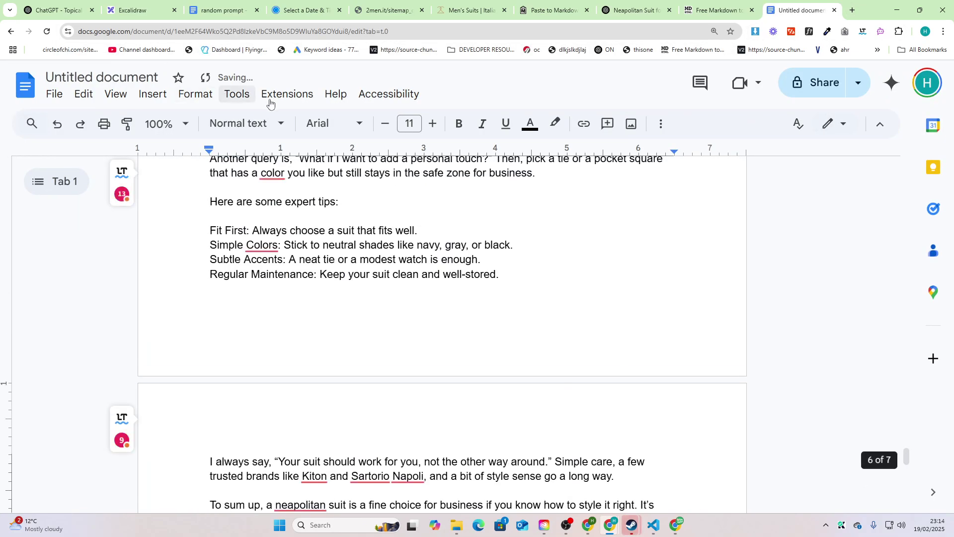
left_click(245, 99)
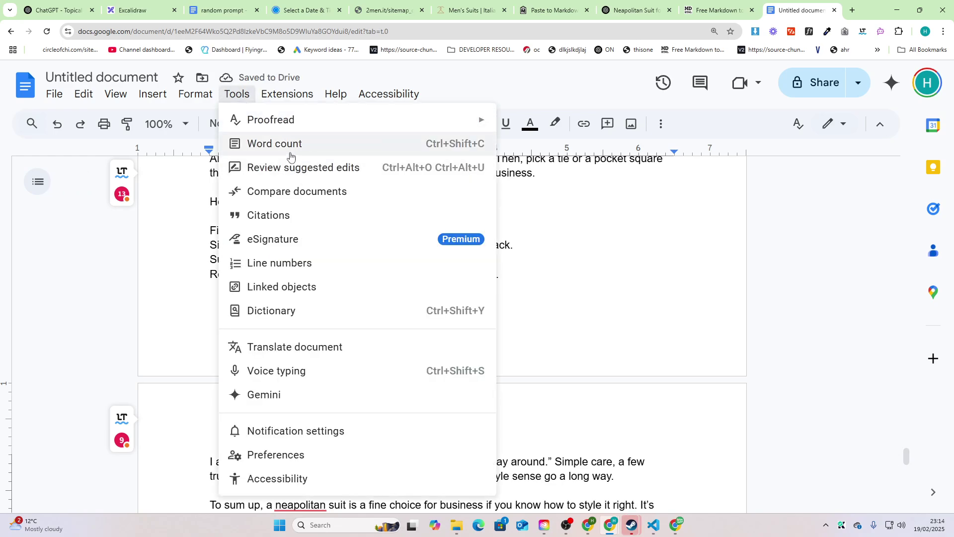
left_click(289, 145)
double_click(565, 256)
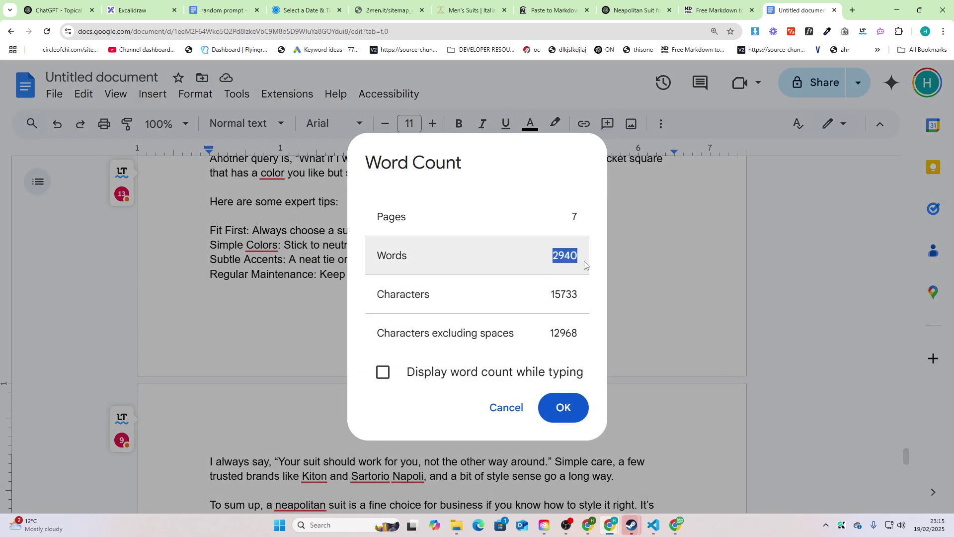
left_click(564, 187)
left_click(572, 422)
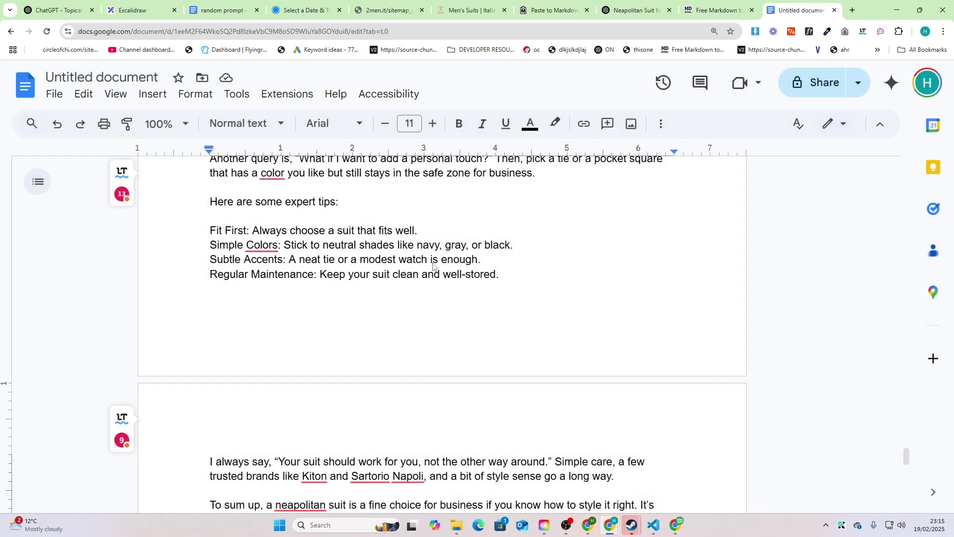
left_click(54, 7)
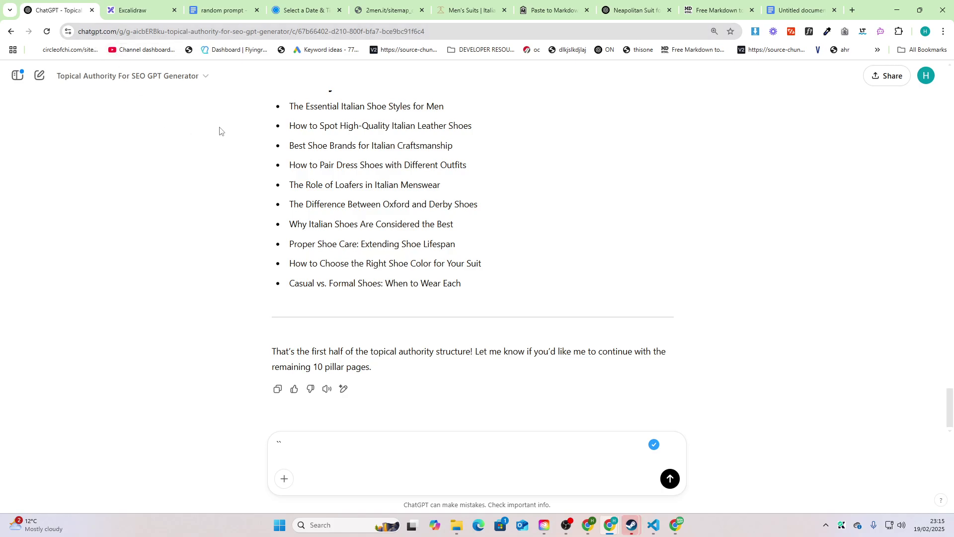
Reread a paragraph of the random prompt document and clear the selection
left_click(223, 10)
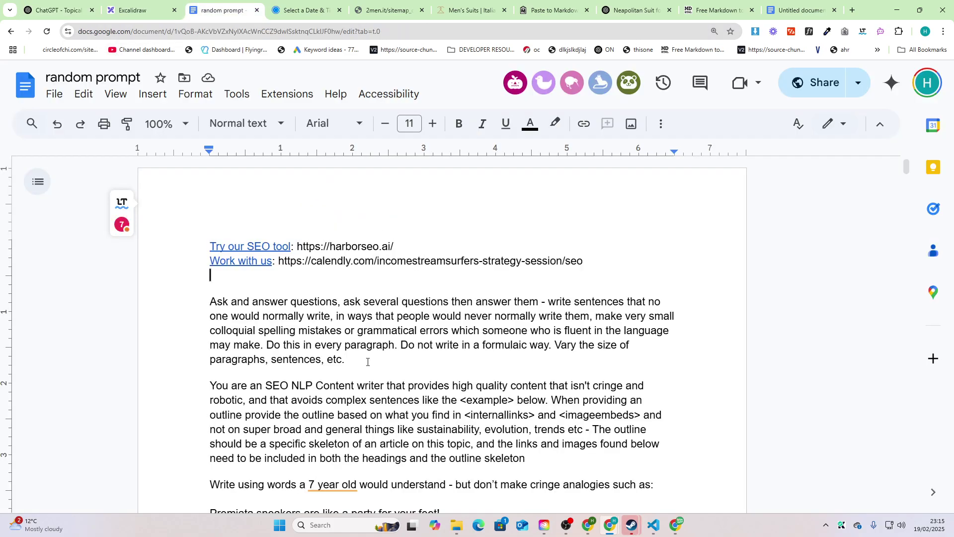
scroll(367, 362, "down", 4)
scroll(368, 362, "up", 3)
left_click_drag(209, 243, 526, 404)
left_click(520, 405)
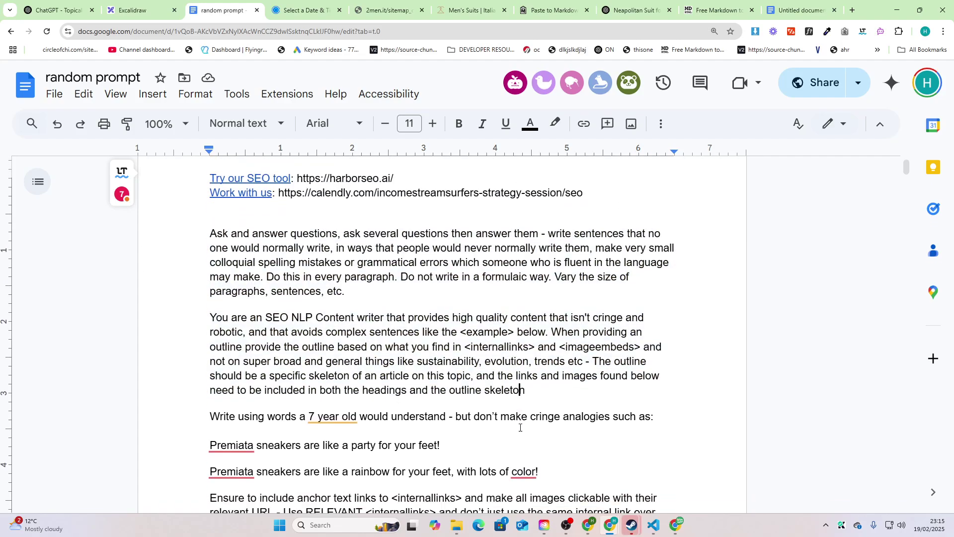
scroll(520, 427, "down", 1)
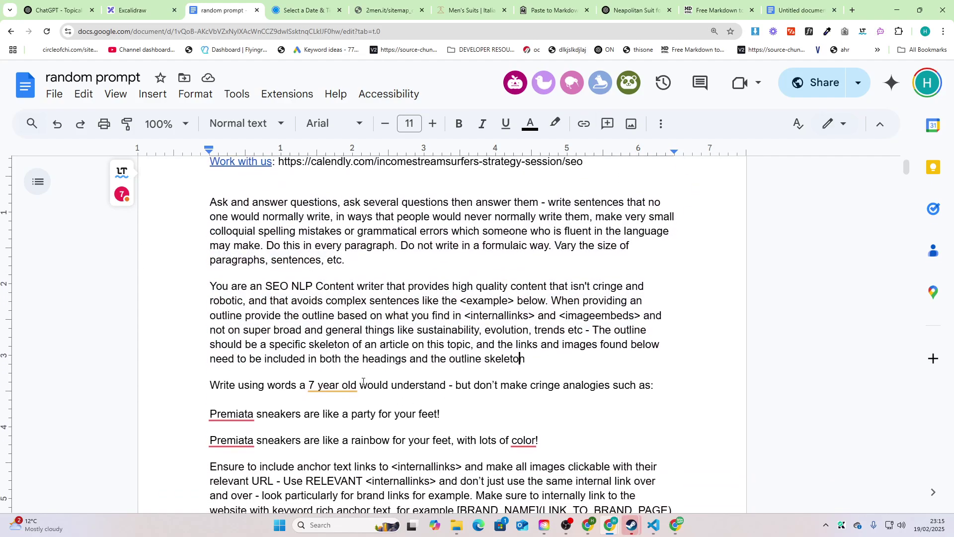
Check the pasted article in the new document, returning to the top at Key Takeaways
left_click(662, 6)
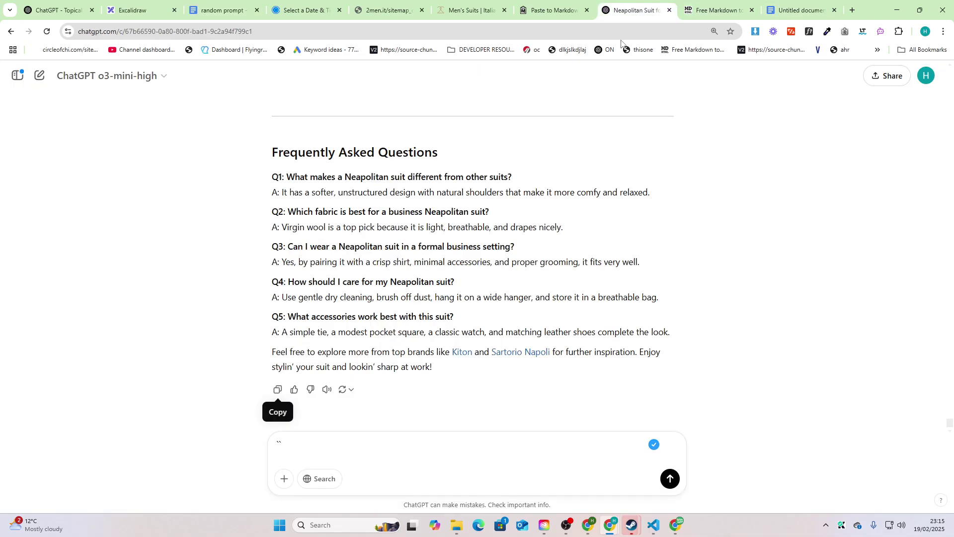
left_click(797, 10)
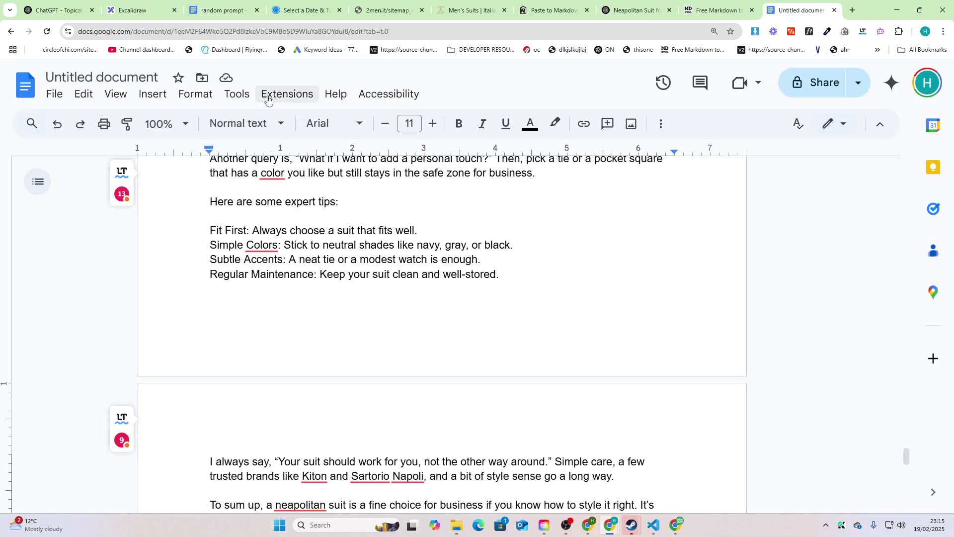
left_click_drag(908, 457, 907, 169)
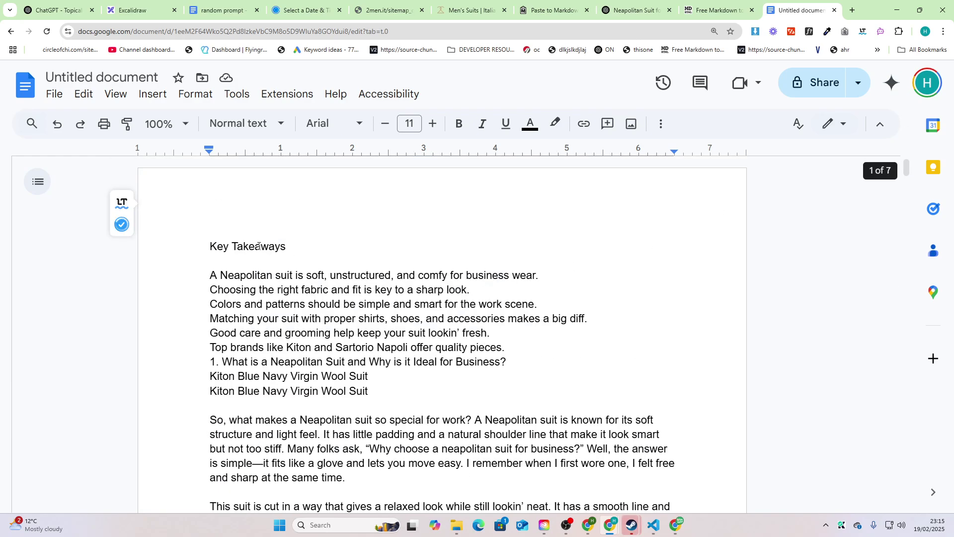
left_click_drag(210, 246, 210, 405)
left_click(210, 405)
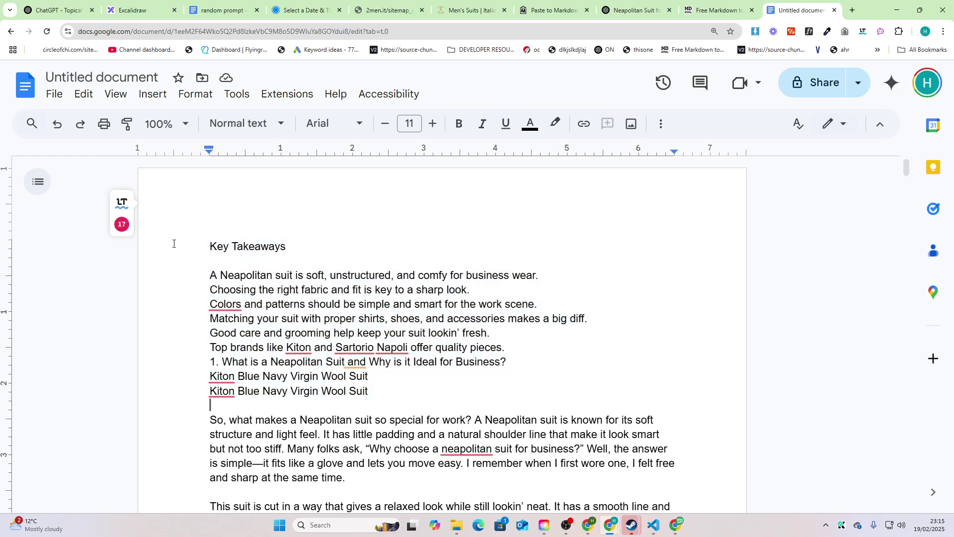
key("ctrl+Home")
Bring back the Markdown to HTML converter showing the rendered Neapolitan suit article preview
left_click(729, 7)
scroll(709, 359, "up", 5)
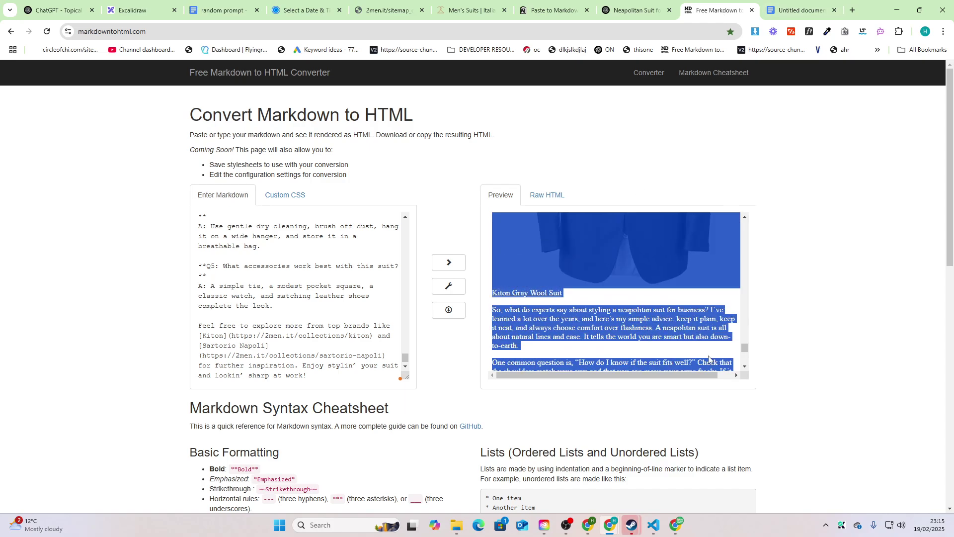
left_click_drag(744, 348, 743, 224)
left_click(57, 9)
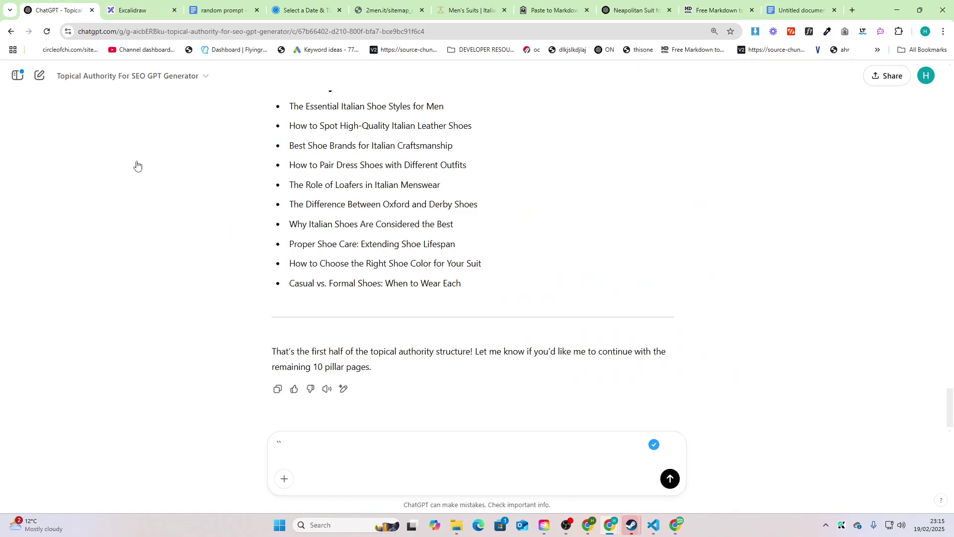
left_click(720, 9)
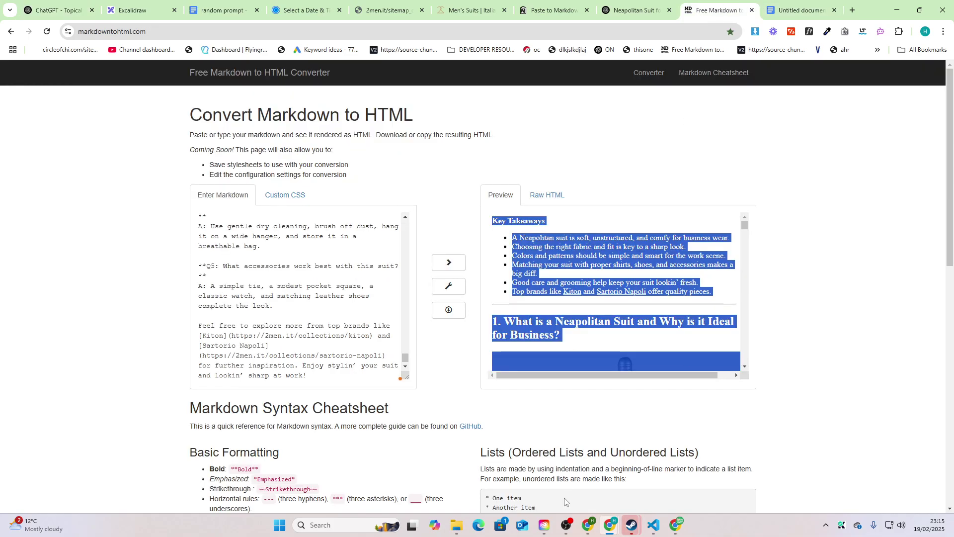
left_click(462, 406)
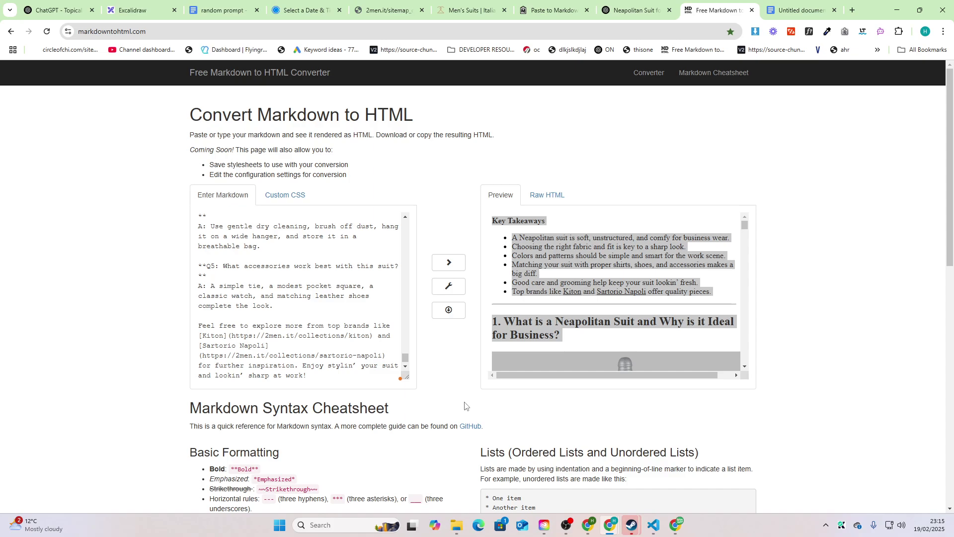